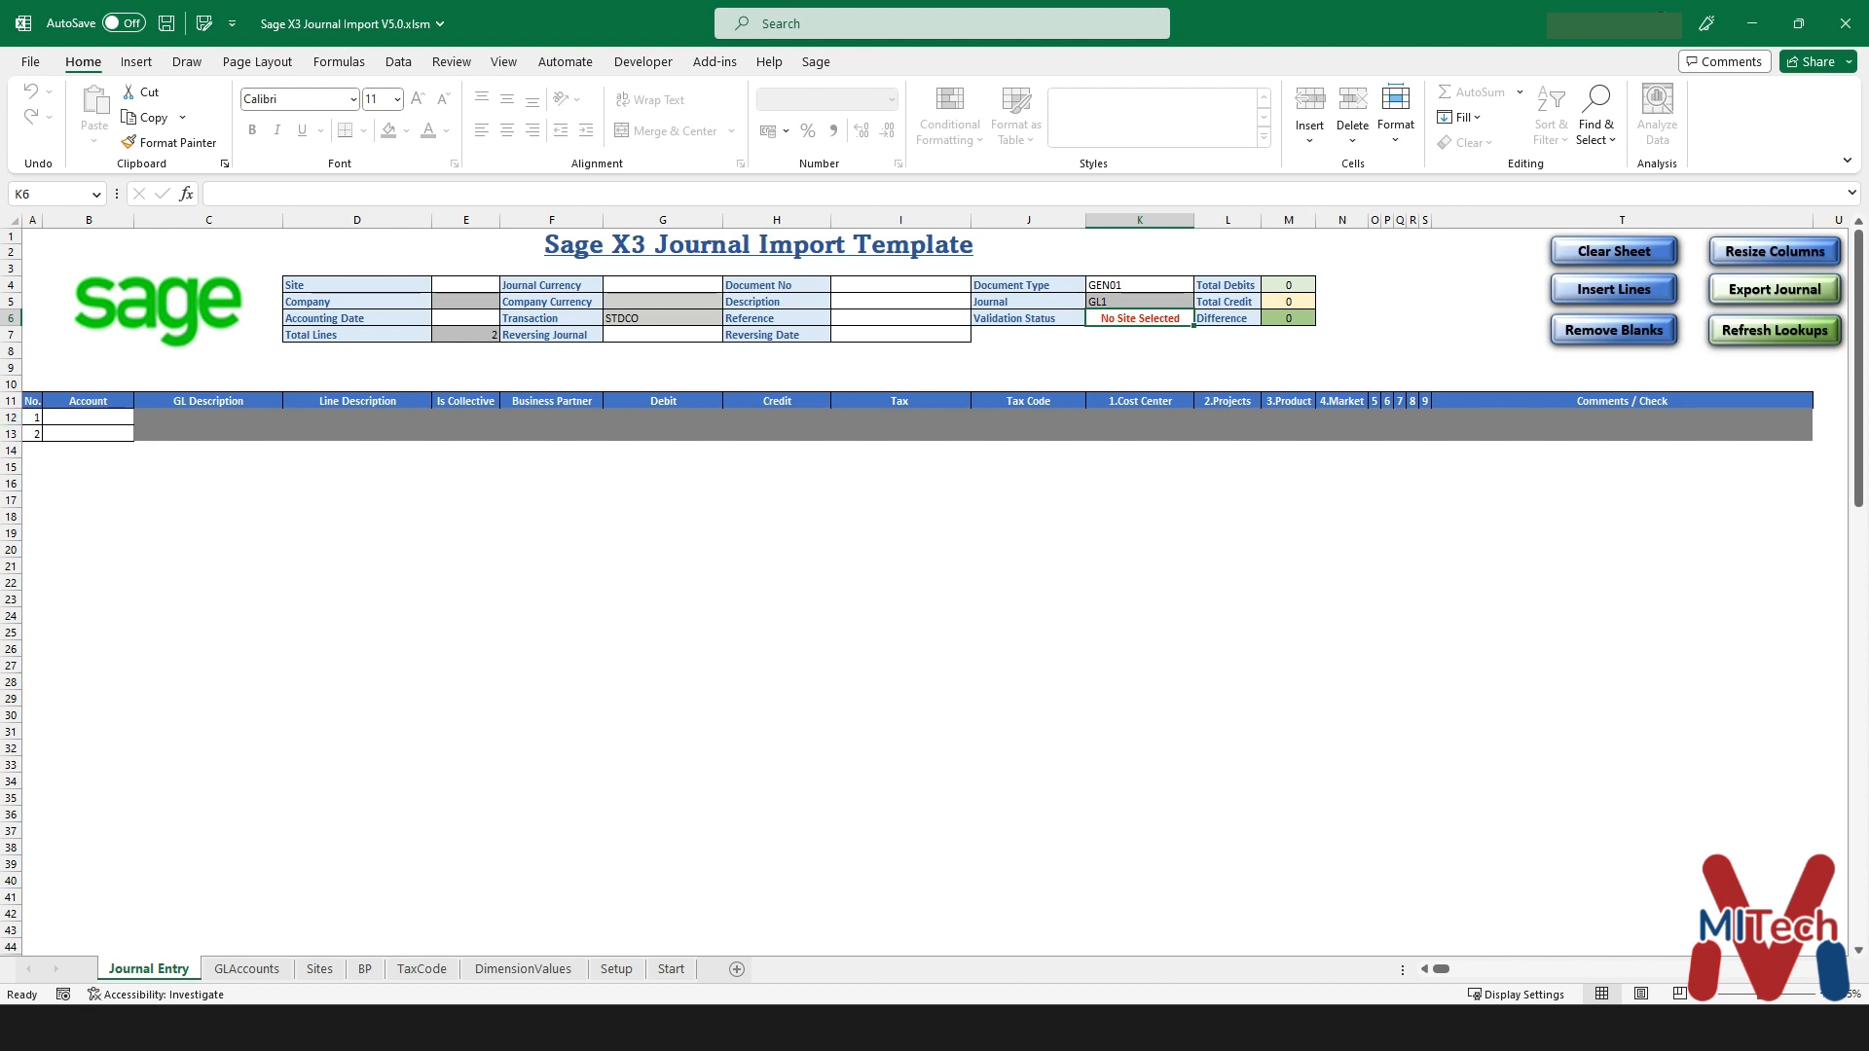
# - Choose site GB011 for the journal header and check the validation status
pyautogui.moveTo(1029, 319); pyautogui.dragTo(1141, 318)
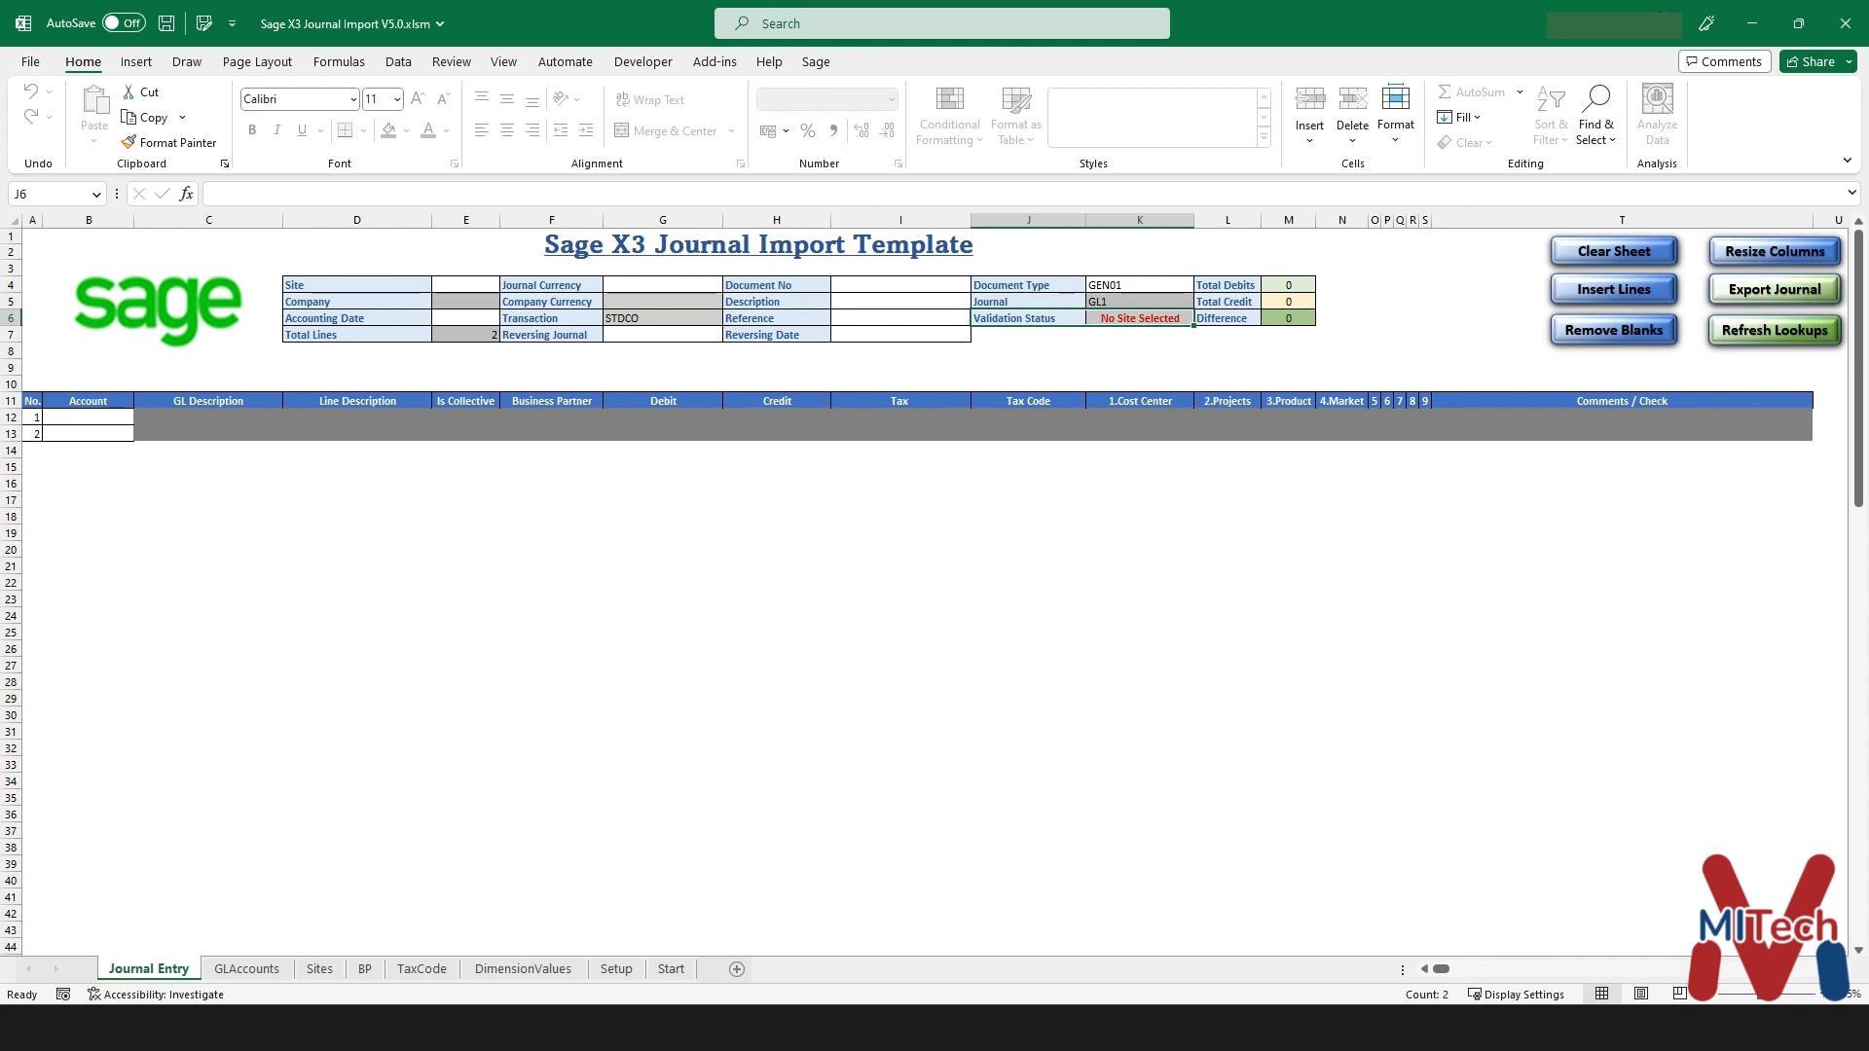
pyautogui.click(466, 285)
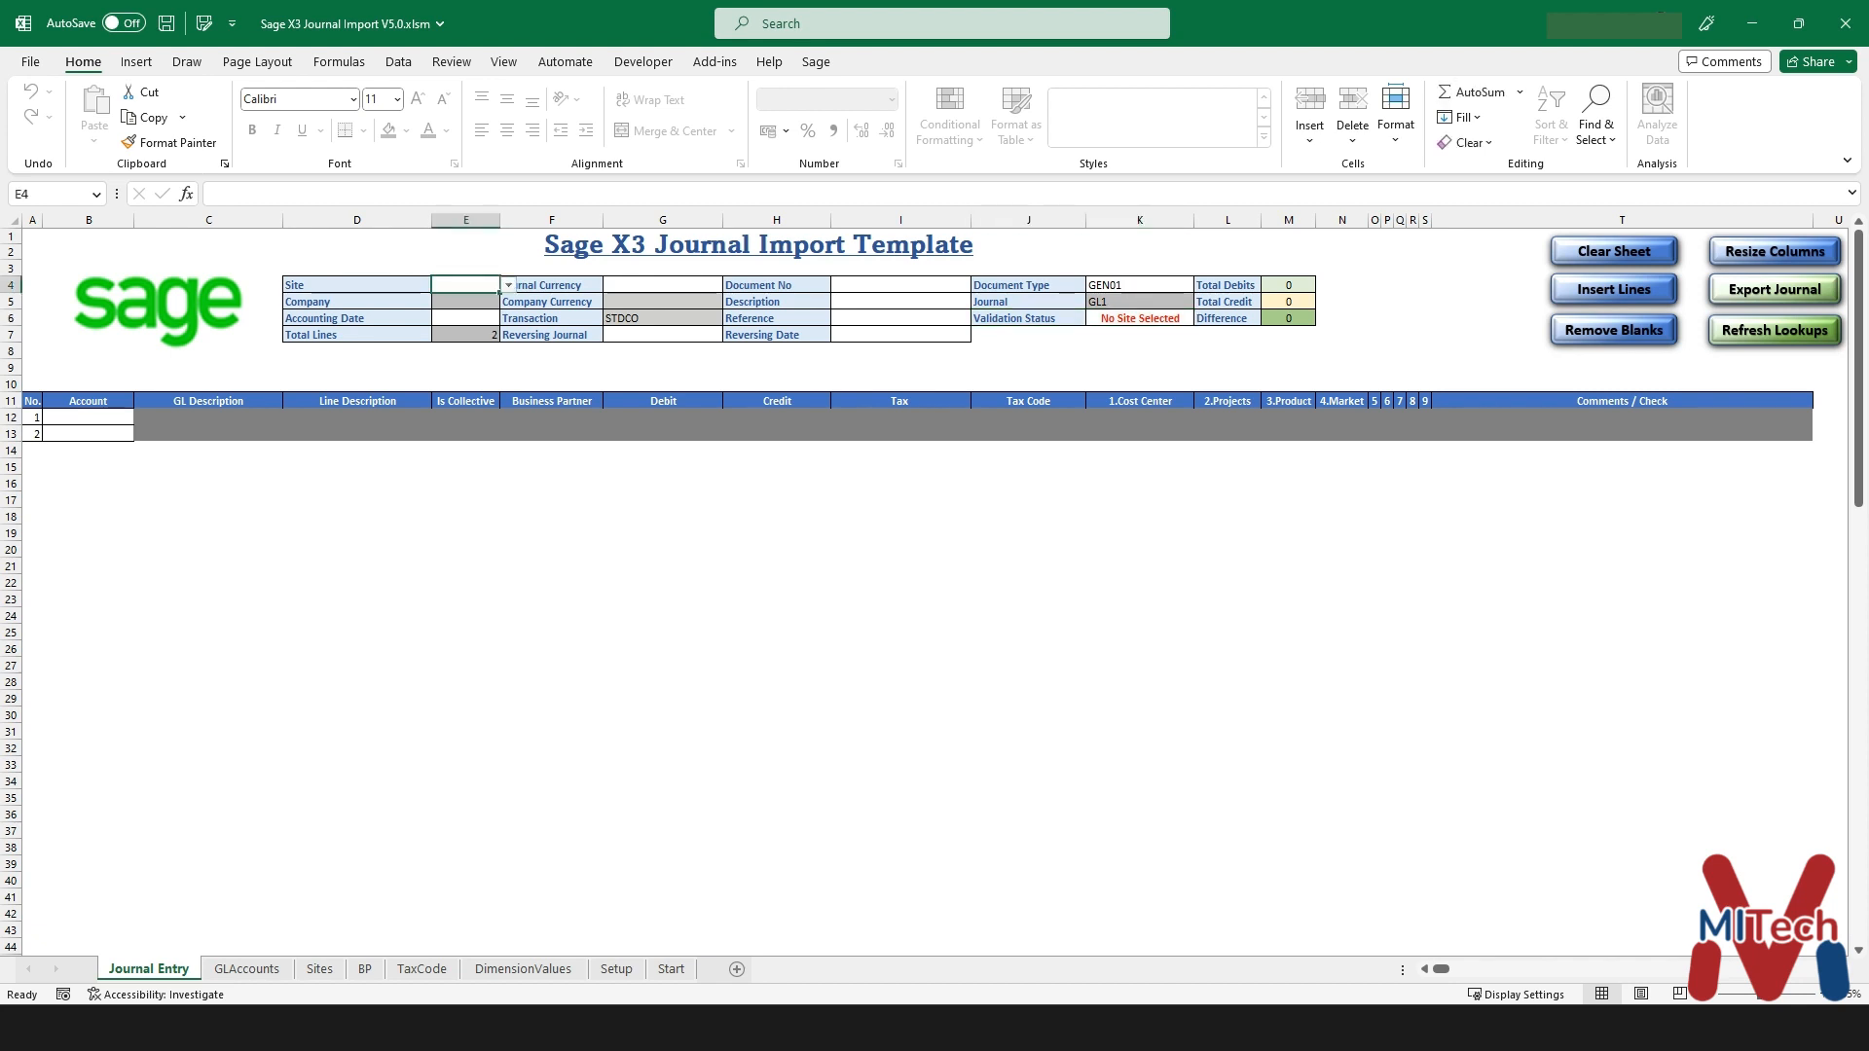
pyautogui.click(1140, 319)
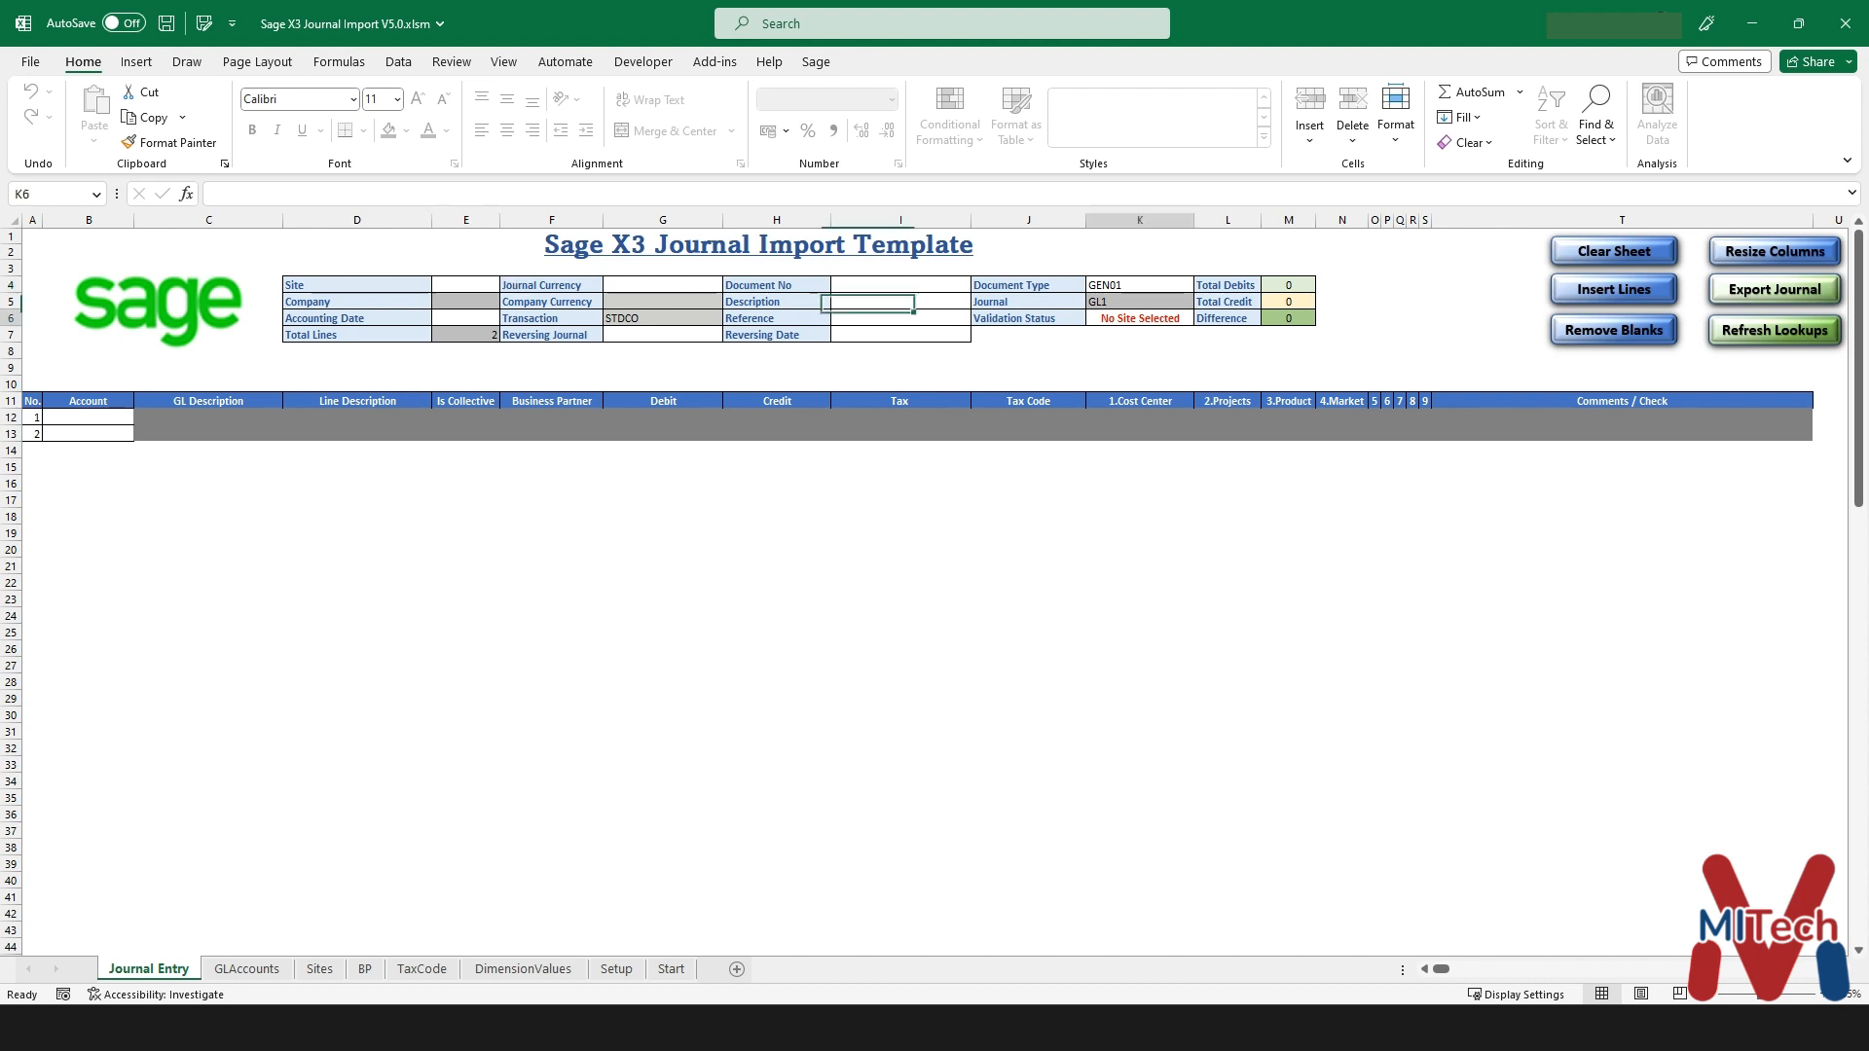
pyautogui.click(466, 285)
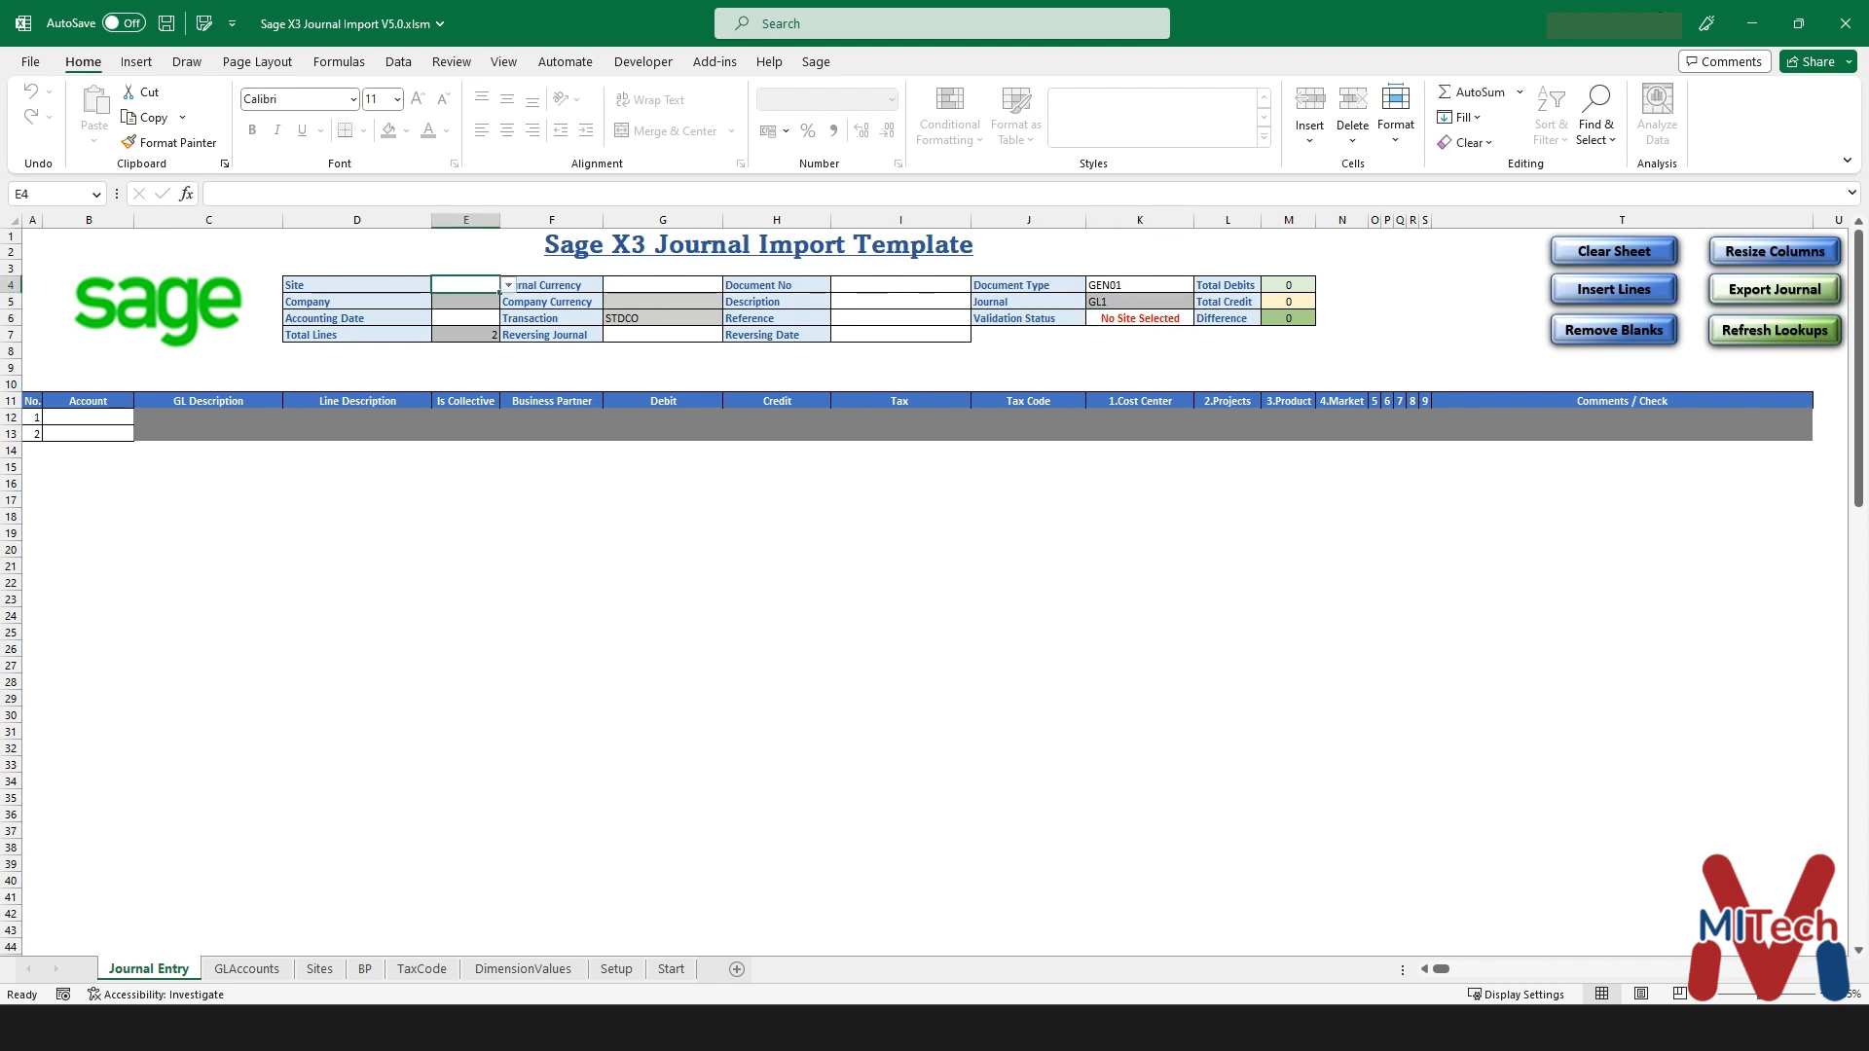
pyautogui.click(508, 285)
pyautogui.click(466, 300)
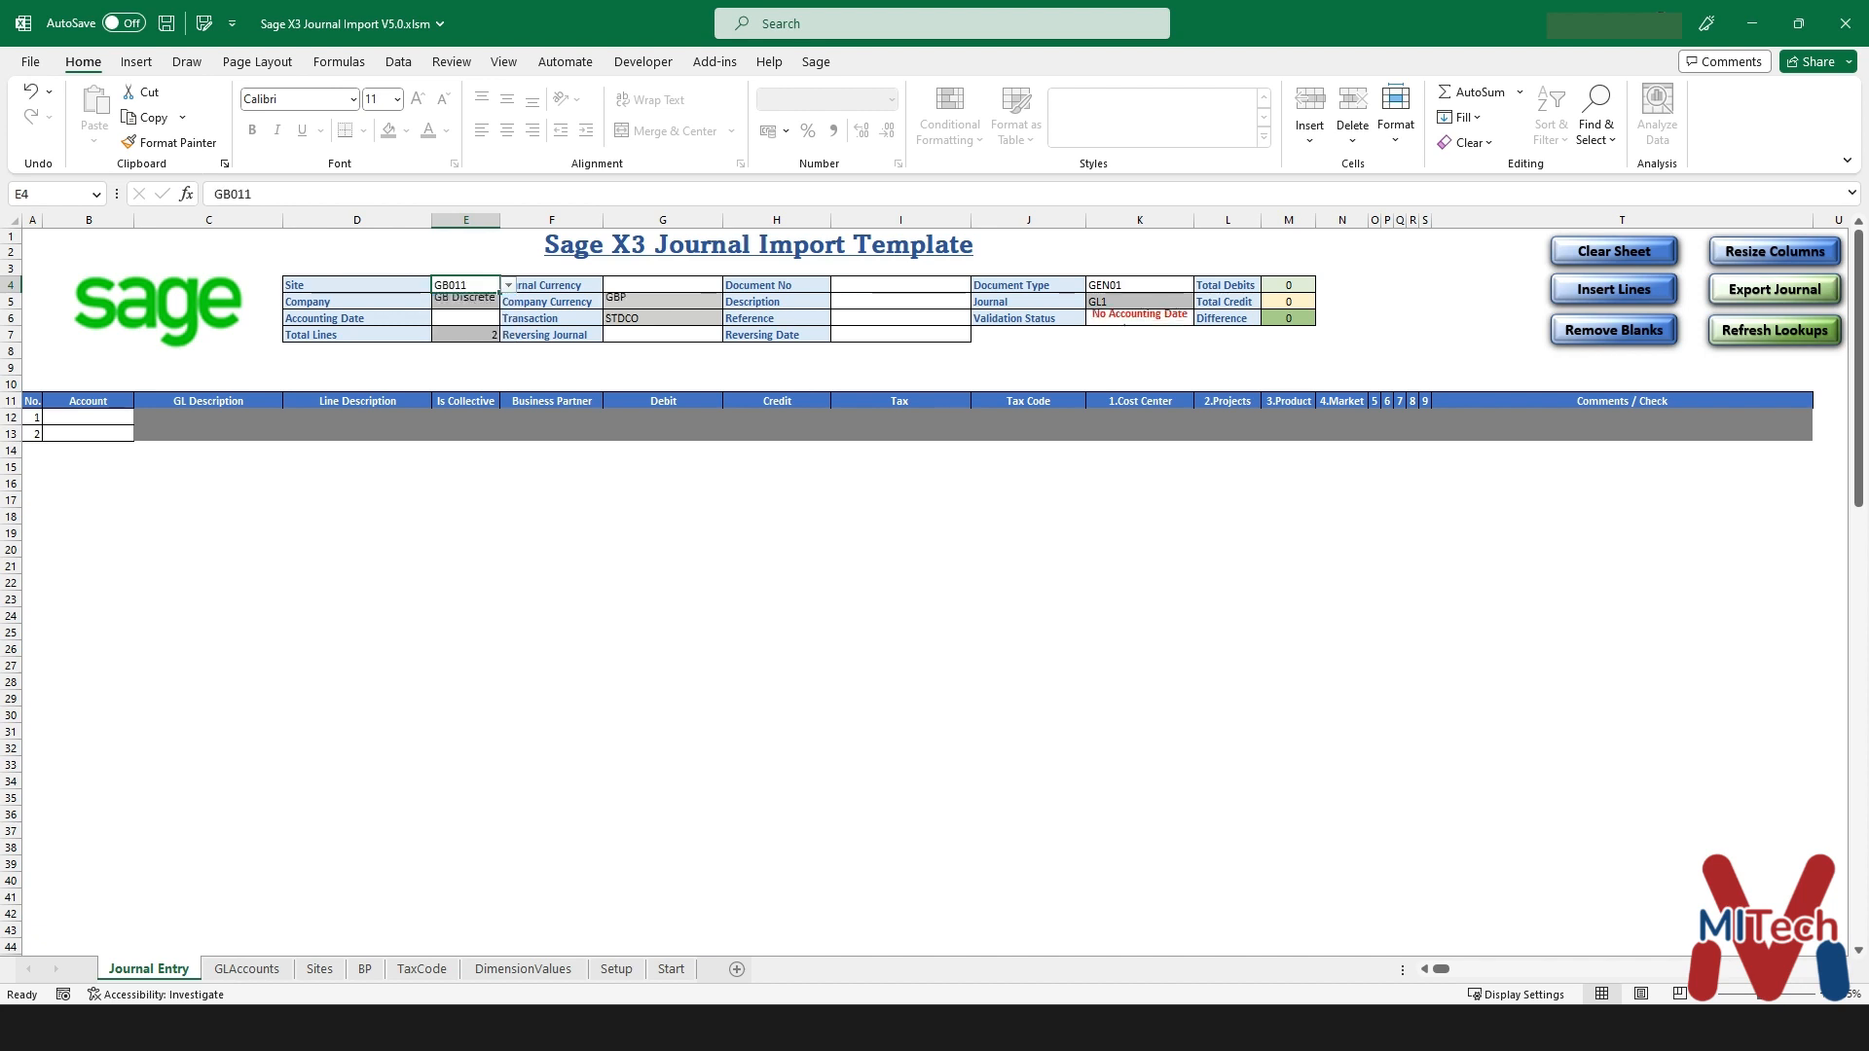
pyautogui.click(1140, 318)
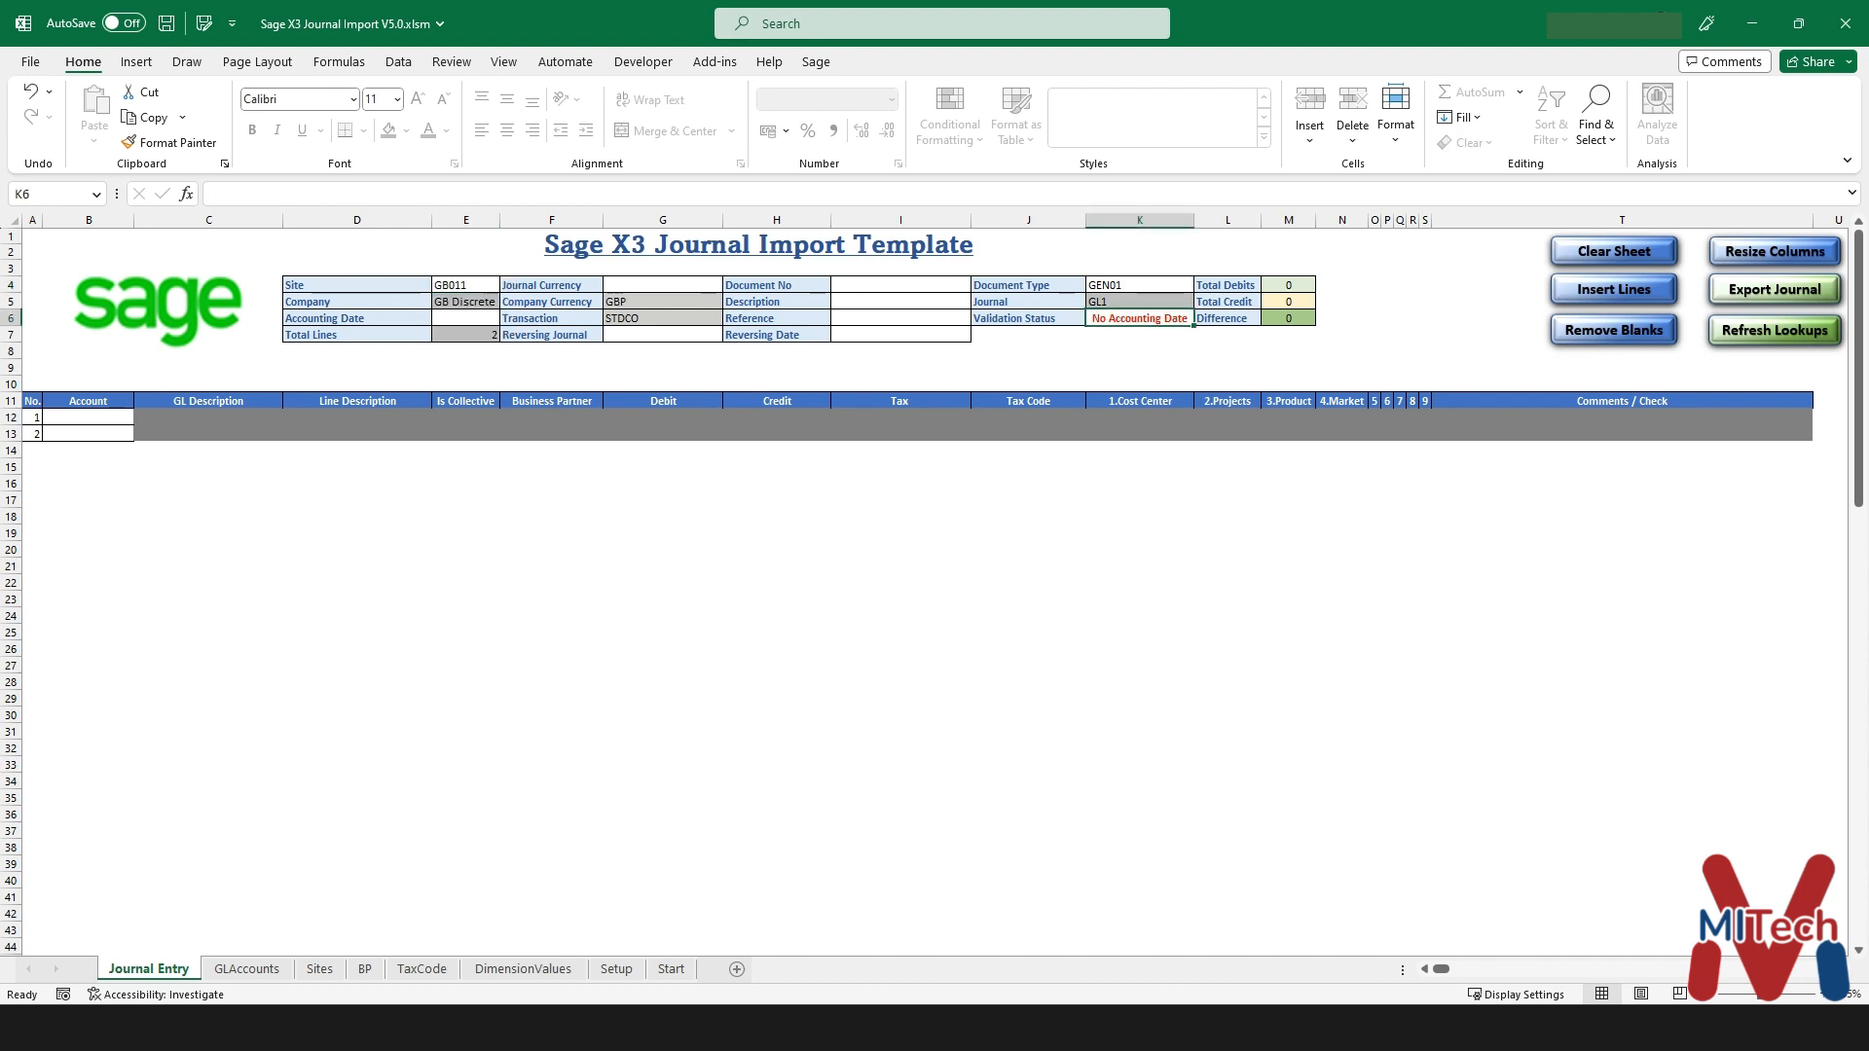
# - Set the accounting date to 20/02/2024
pyautogui.click(466, 318)
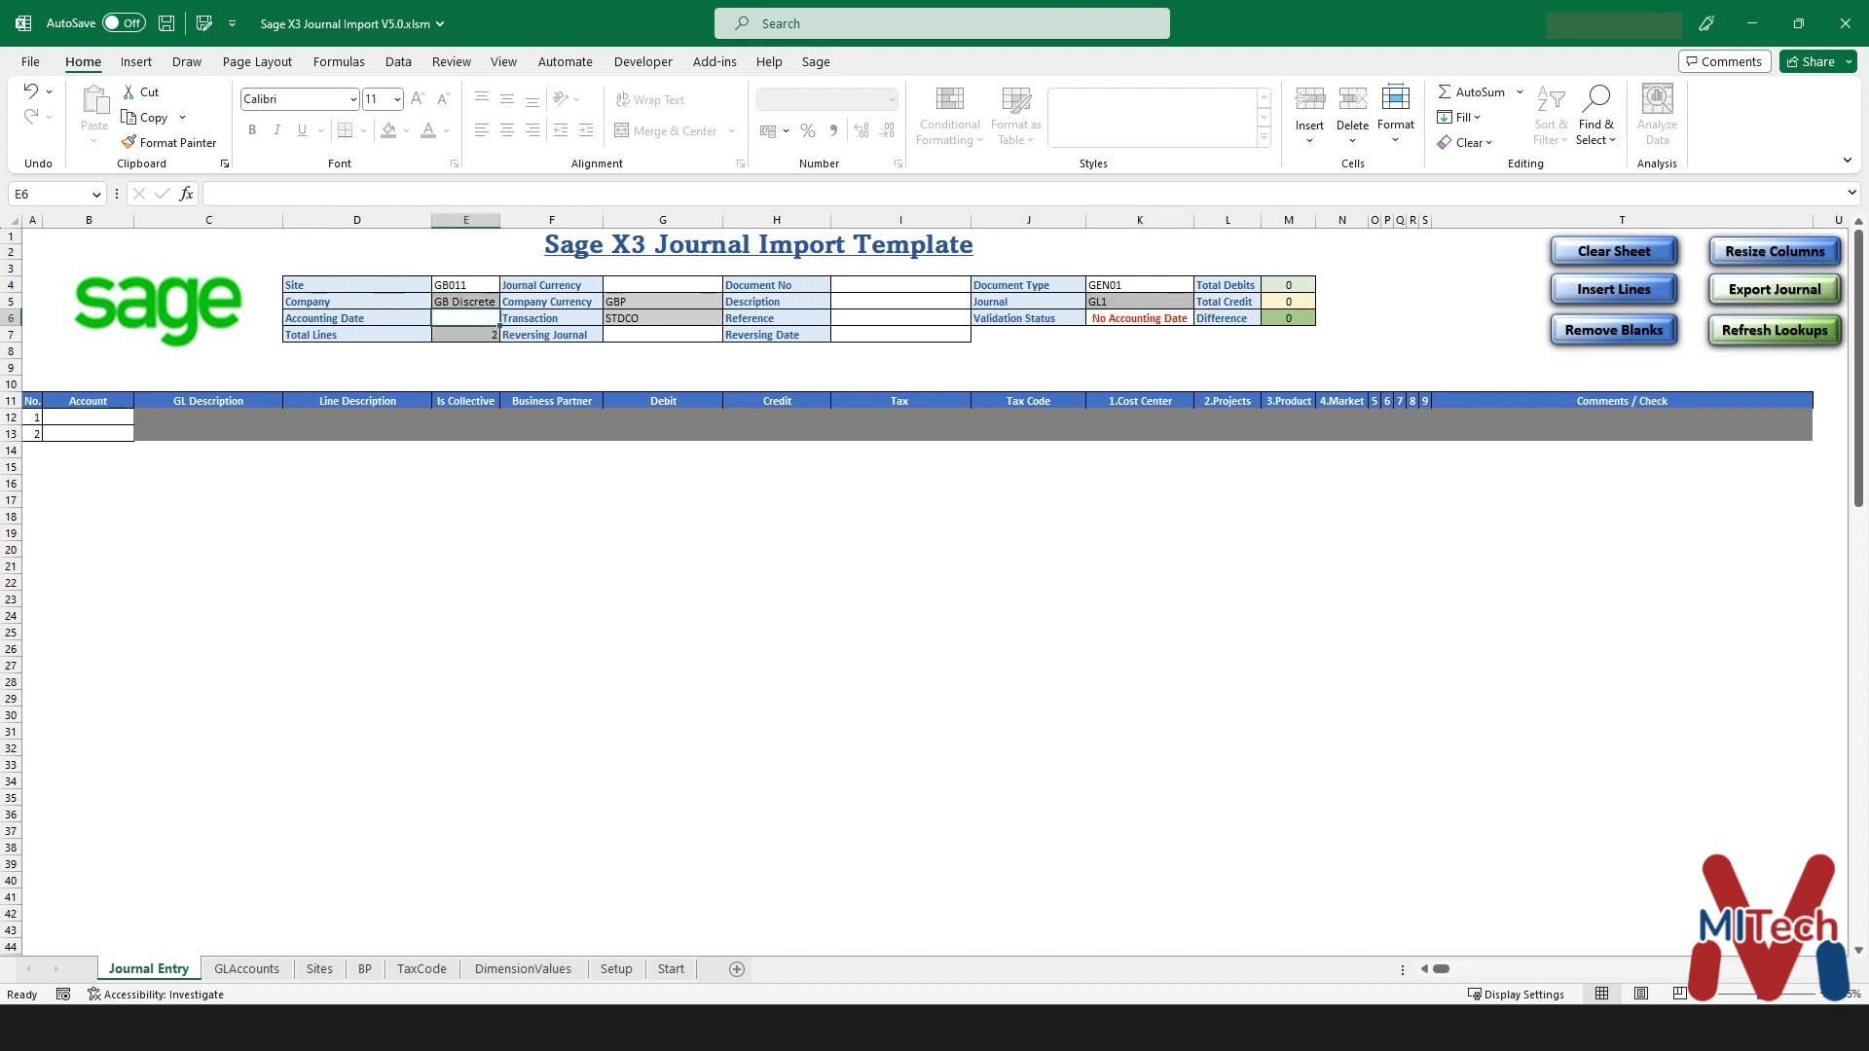
pyautogui.write('20/')
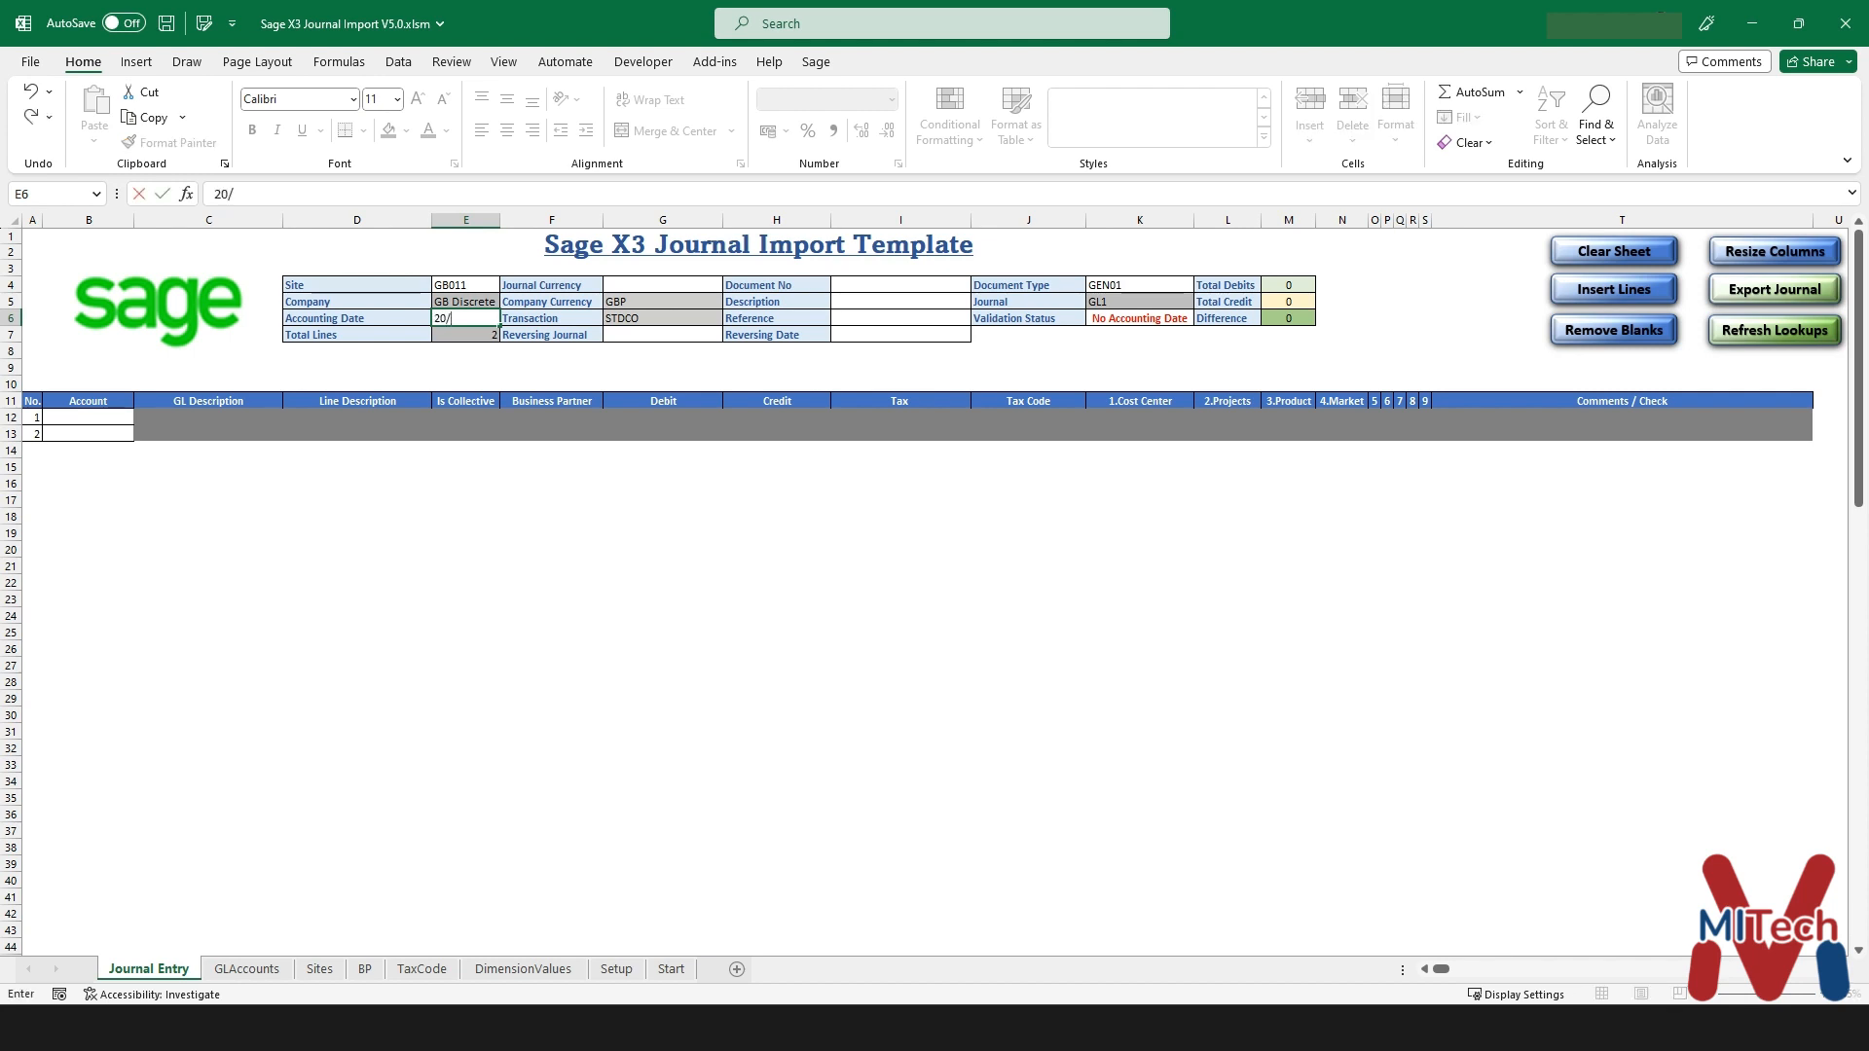
pyautogui.write('02/2024')
pyautogui.press('Return')
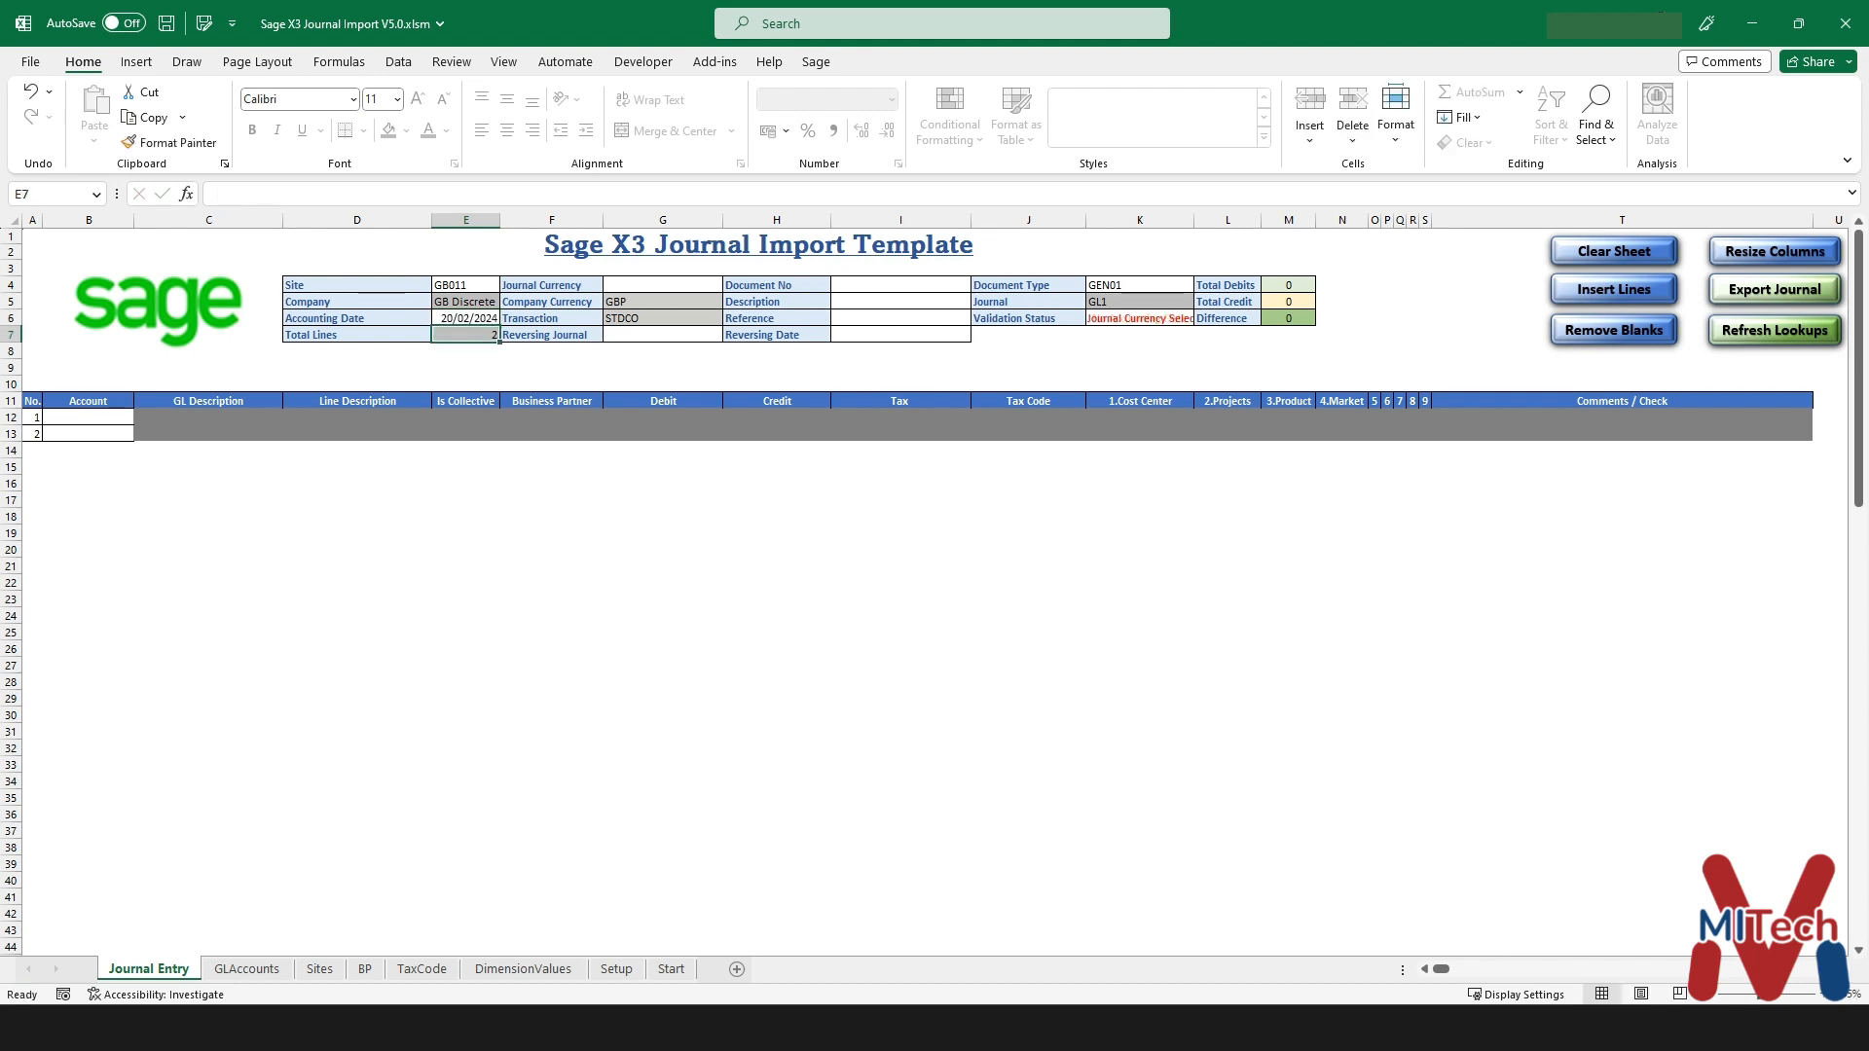
pyautogui.click(1140, 318)
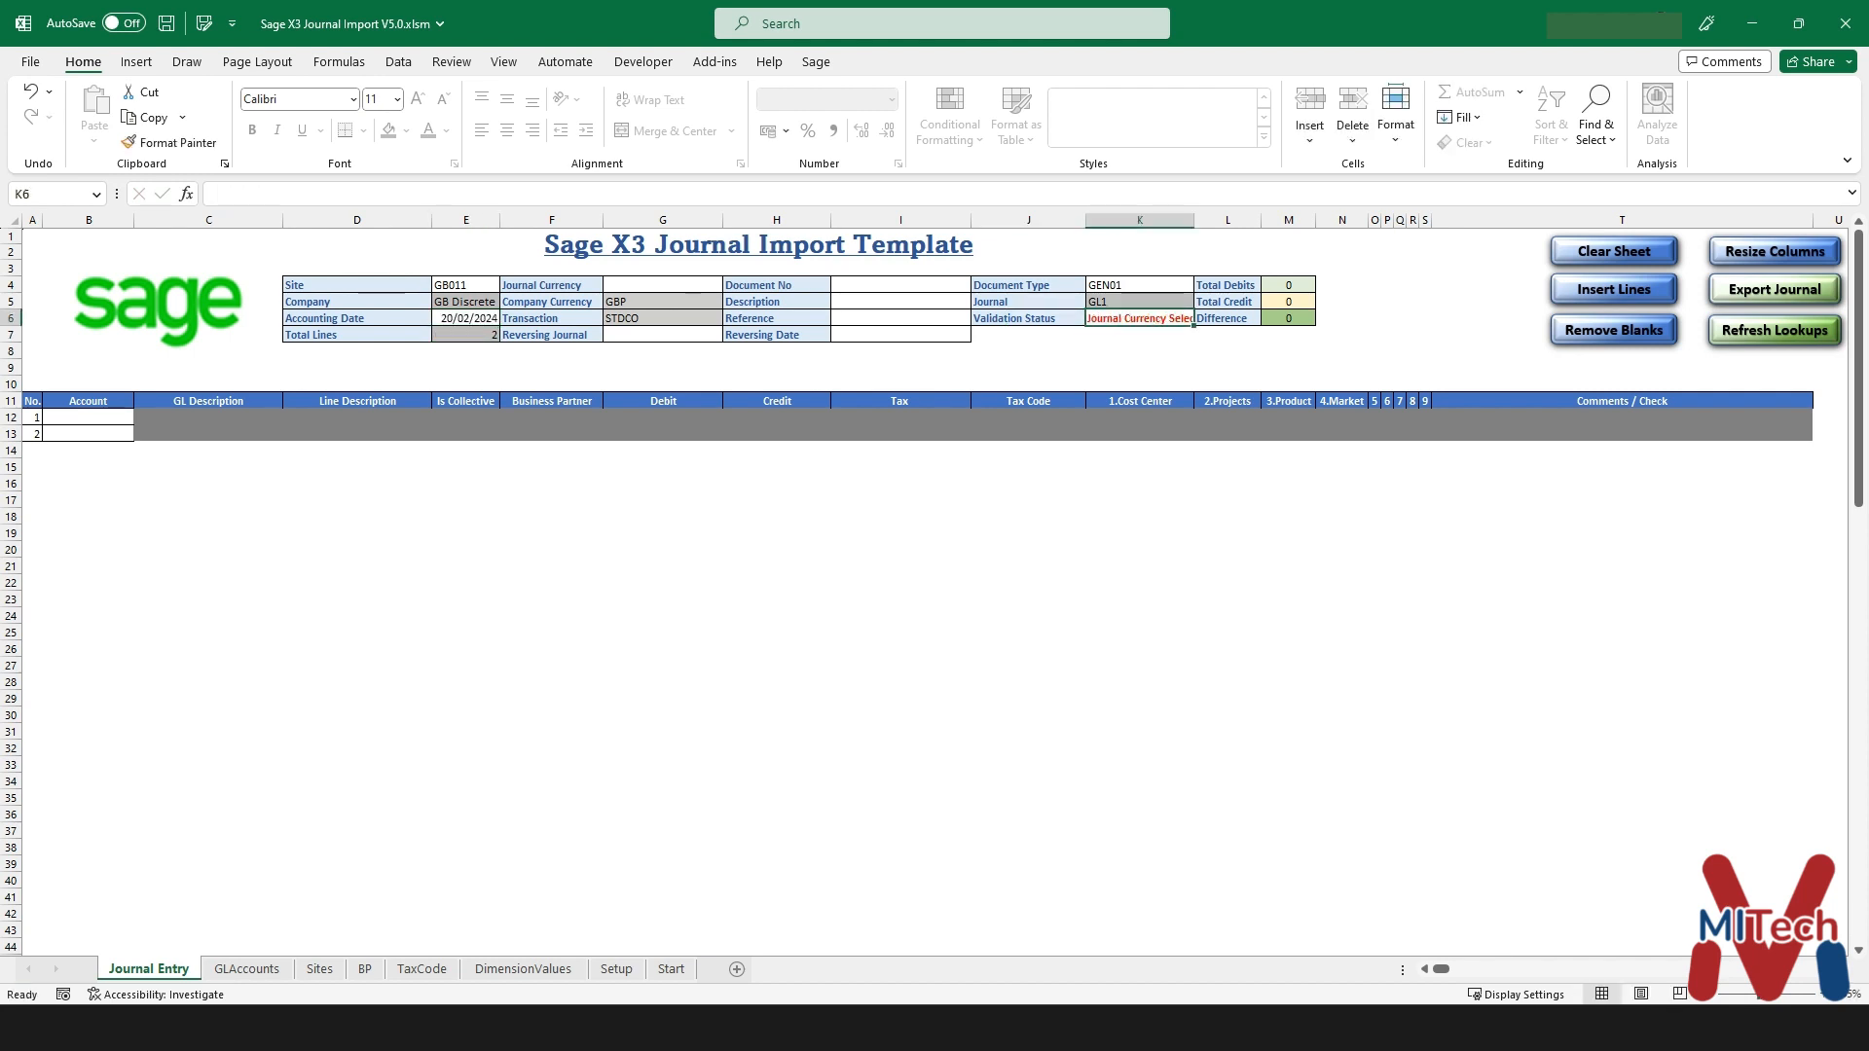
# - Set the journal currency to GBP
pyautogui.click(663, 285)
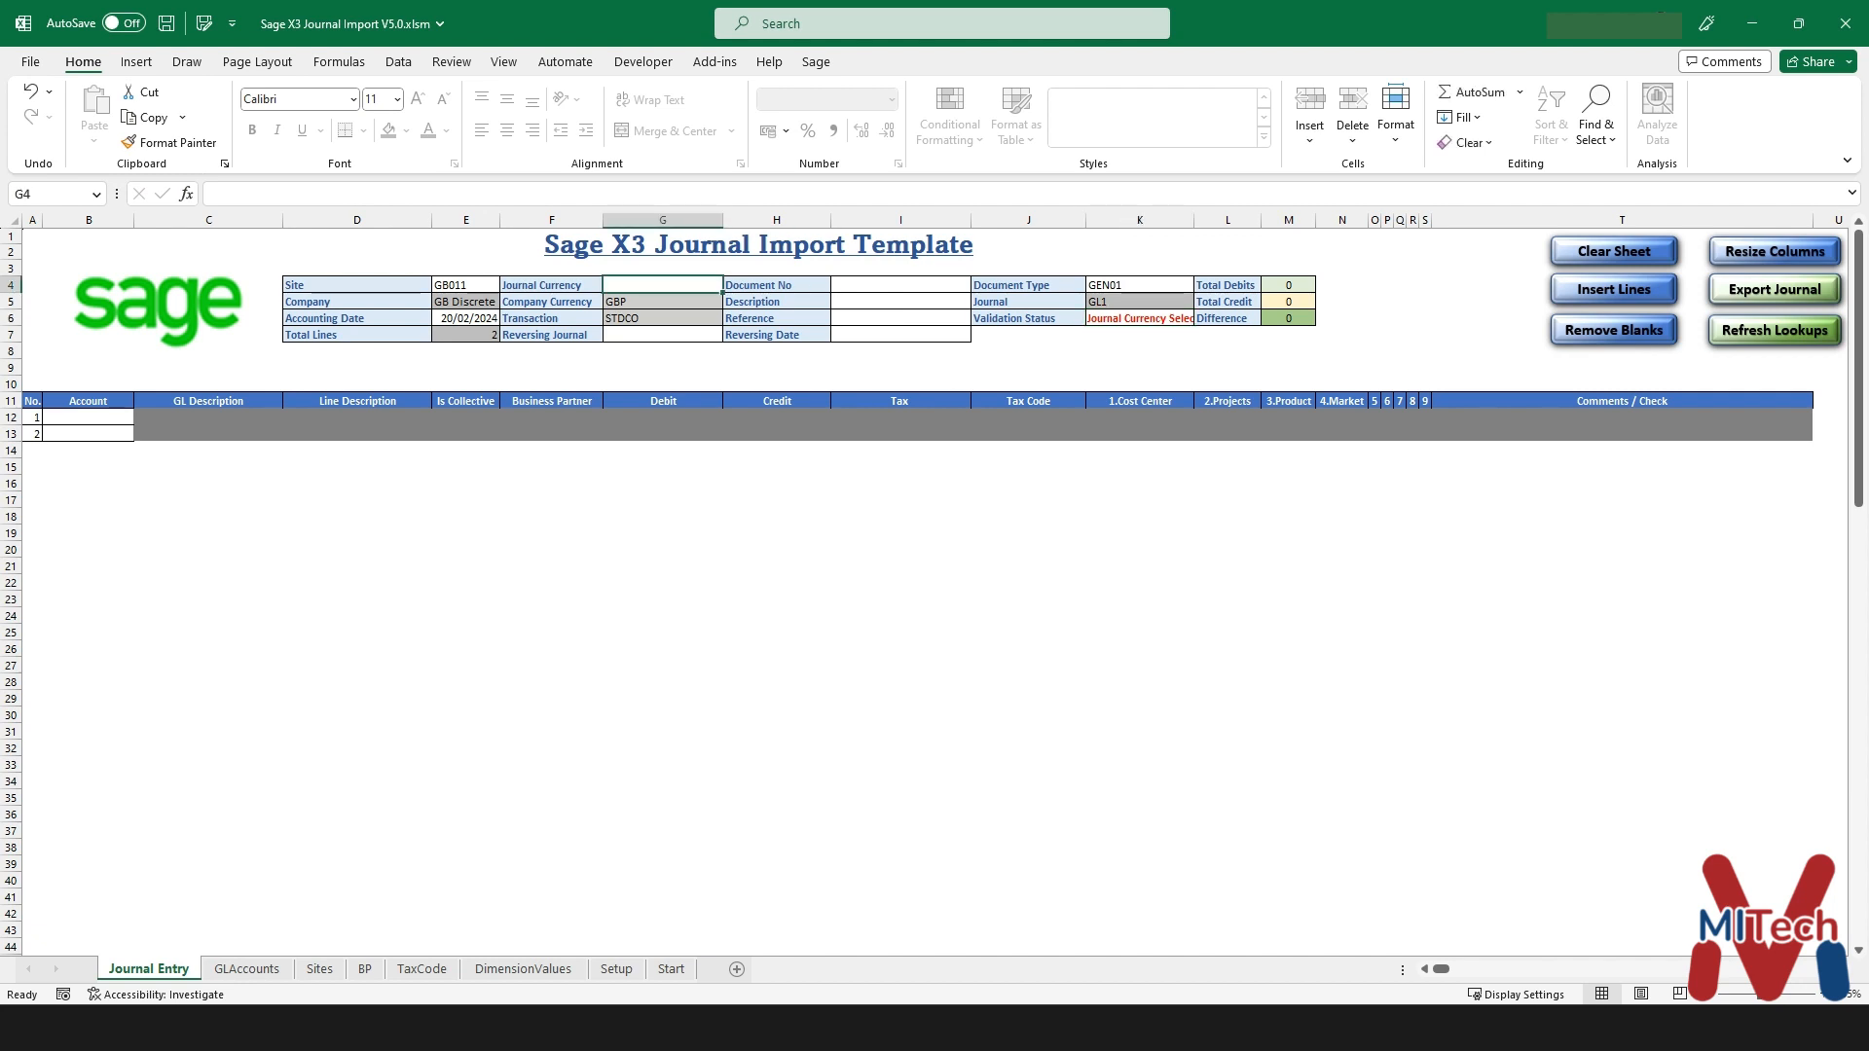
pyautogui.write('GBP')
pyautogui.press('Return')
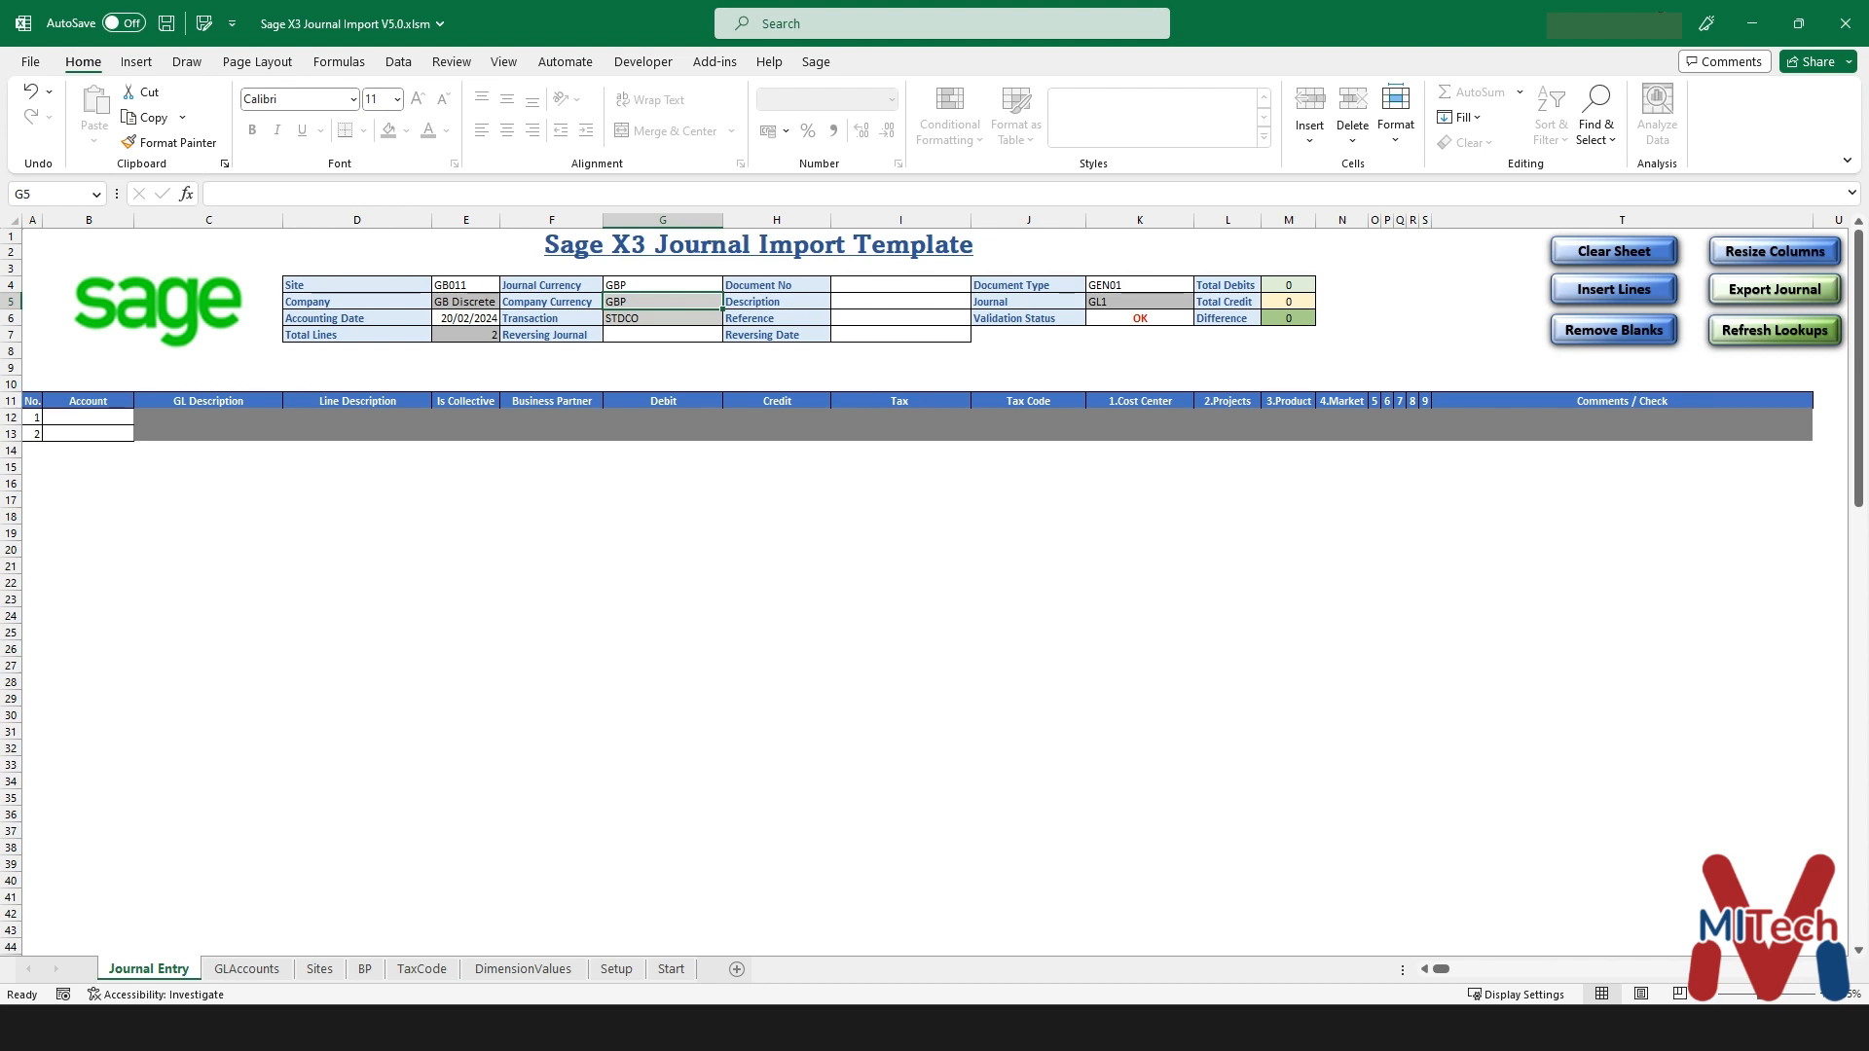
pyautogui.click(663, 318)
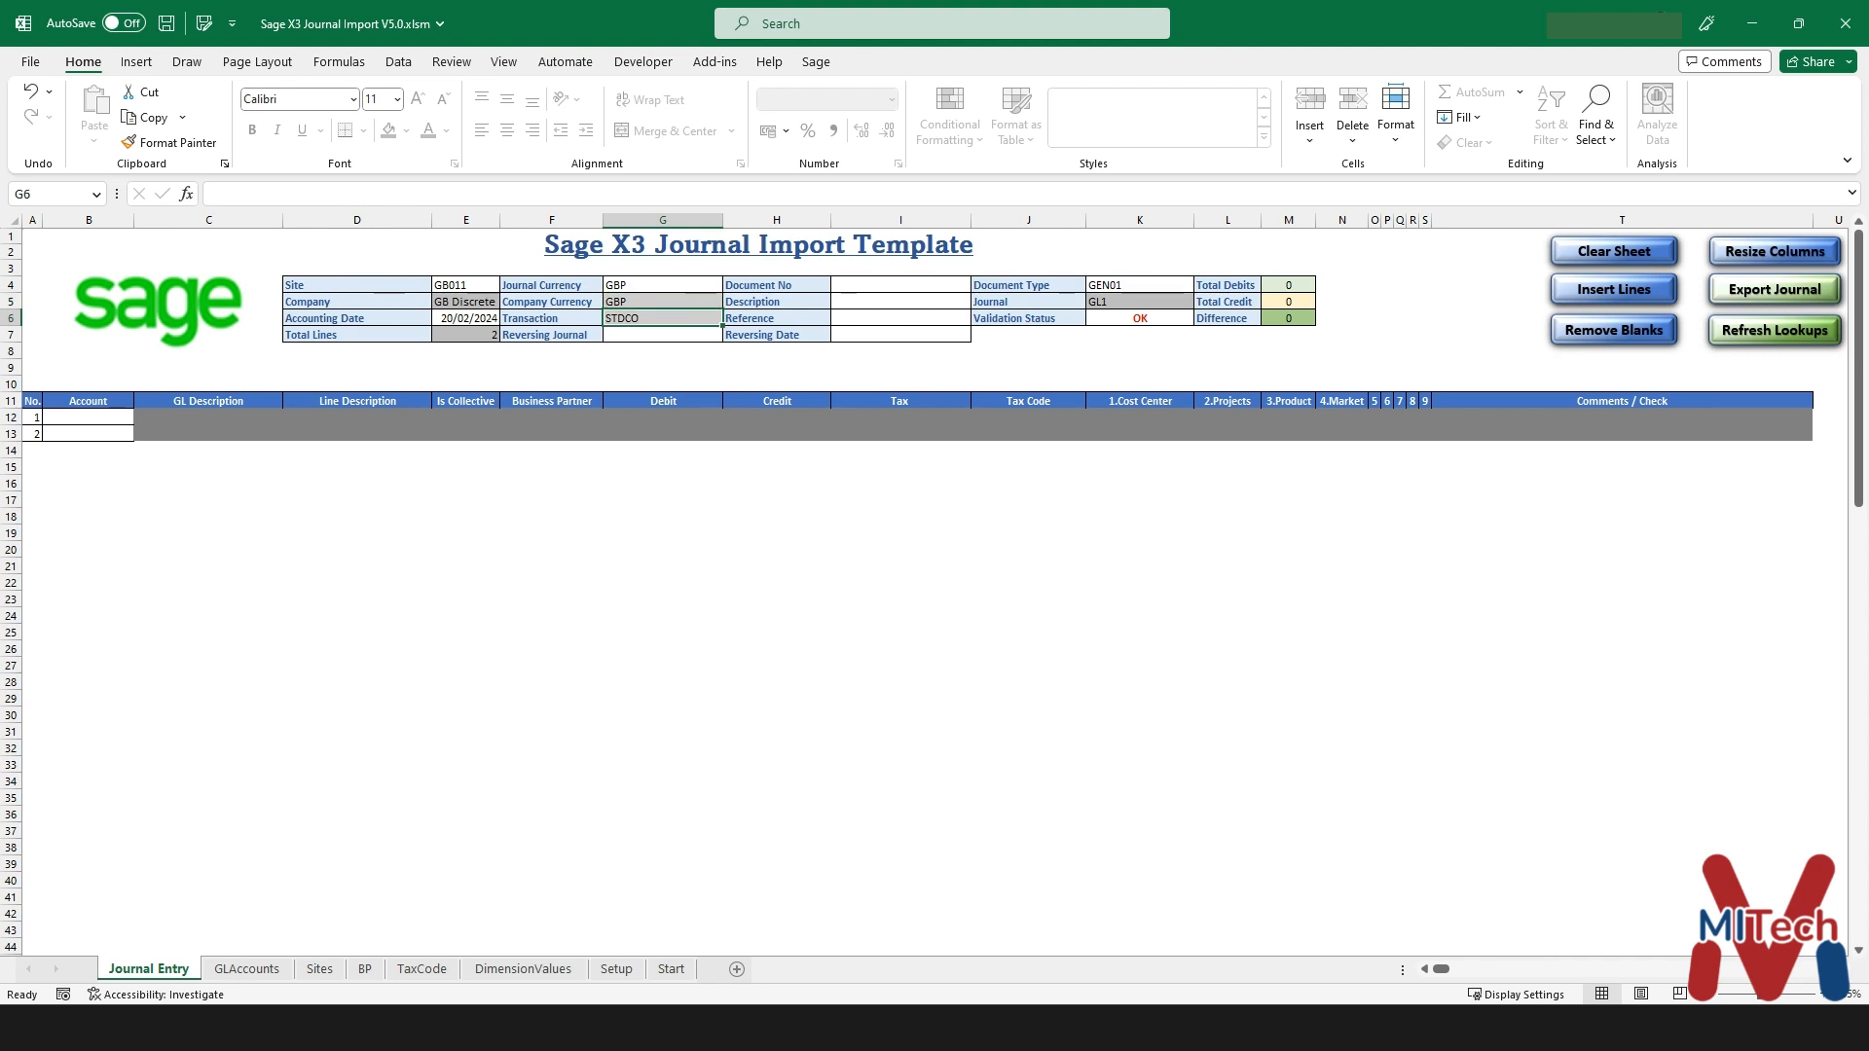
# - Enter 'Description' and 'Reference' in the header fields, confirming validation still reads OK
pyautogui.click(900, 302)
pyautogui.write('D')
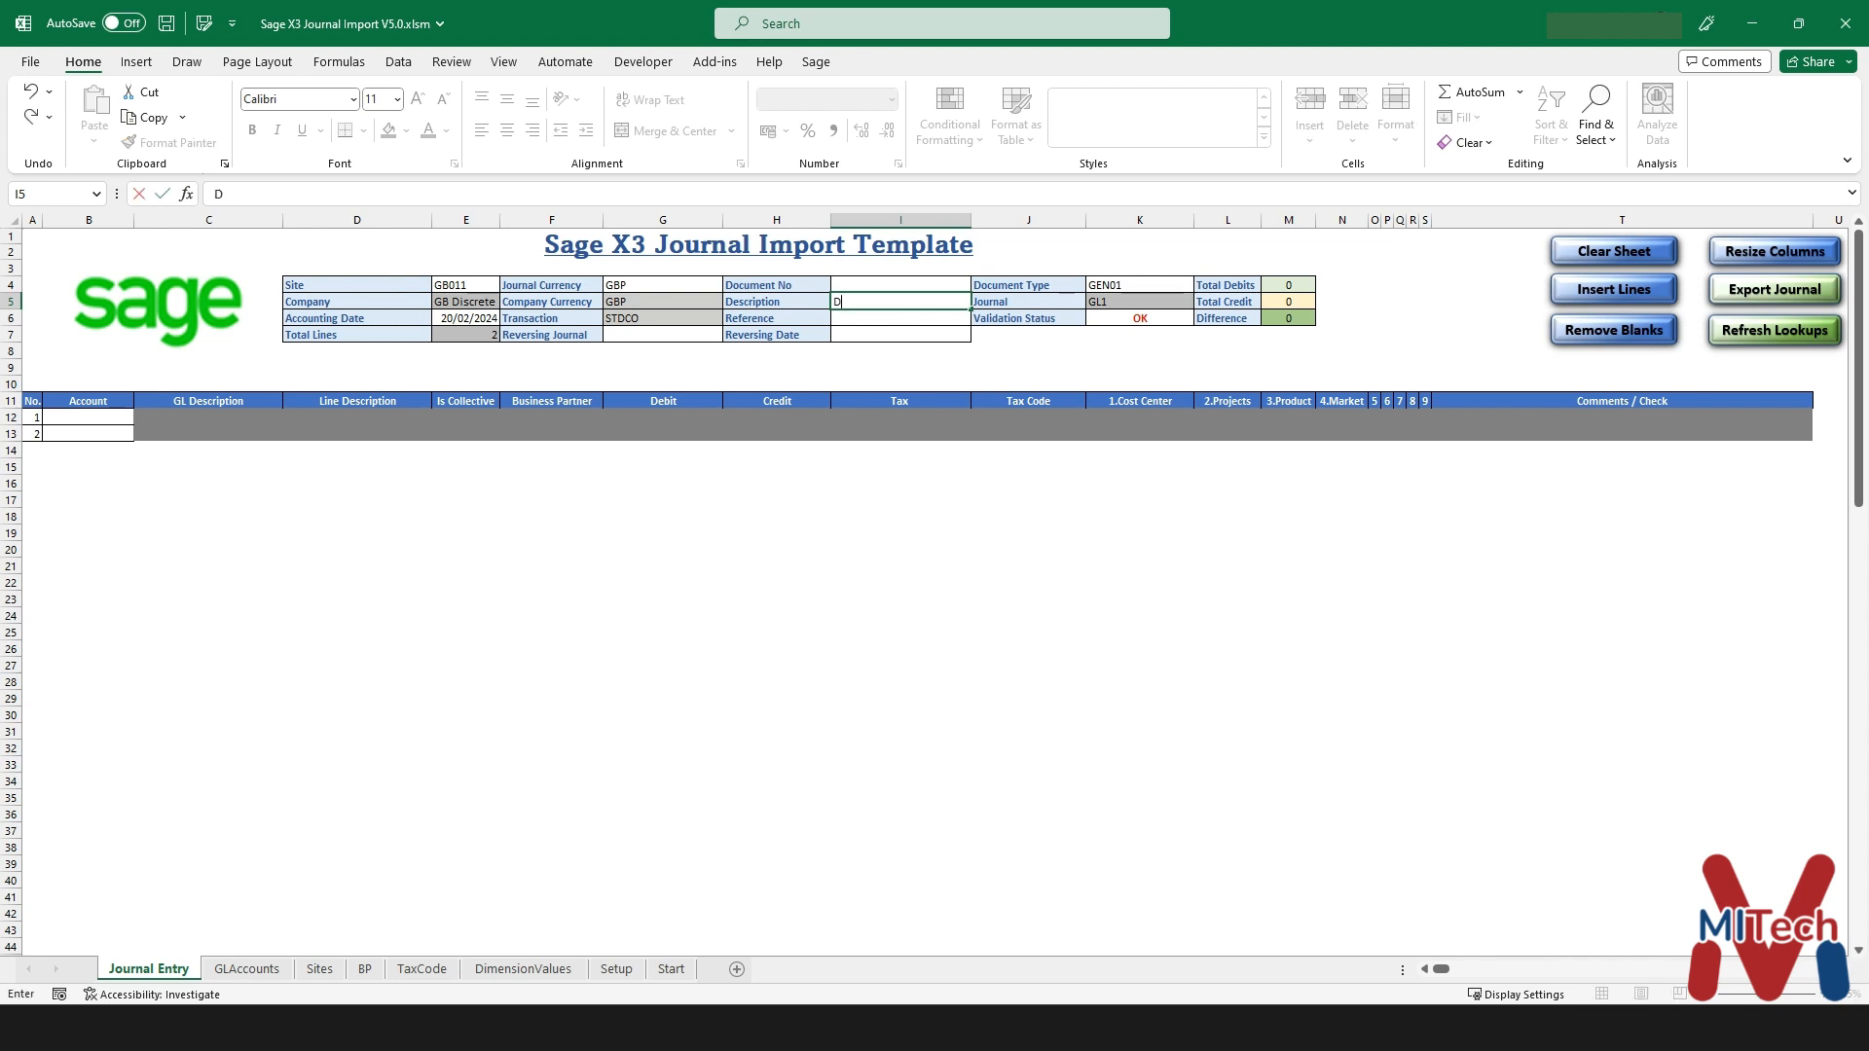
pyautogui.write('escription')
pyautogui.press('Return')
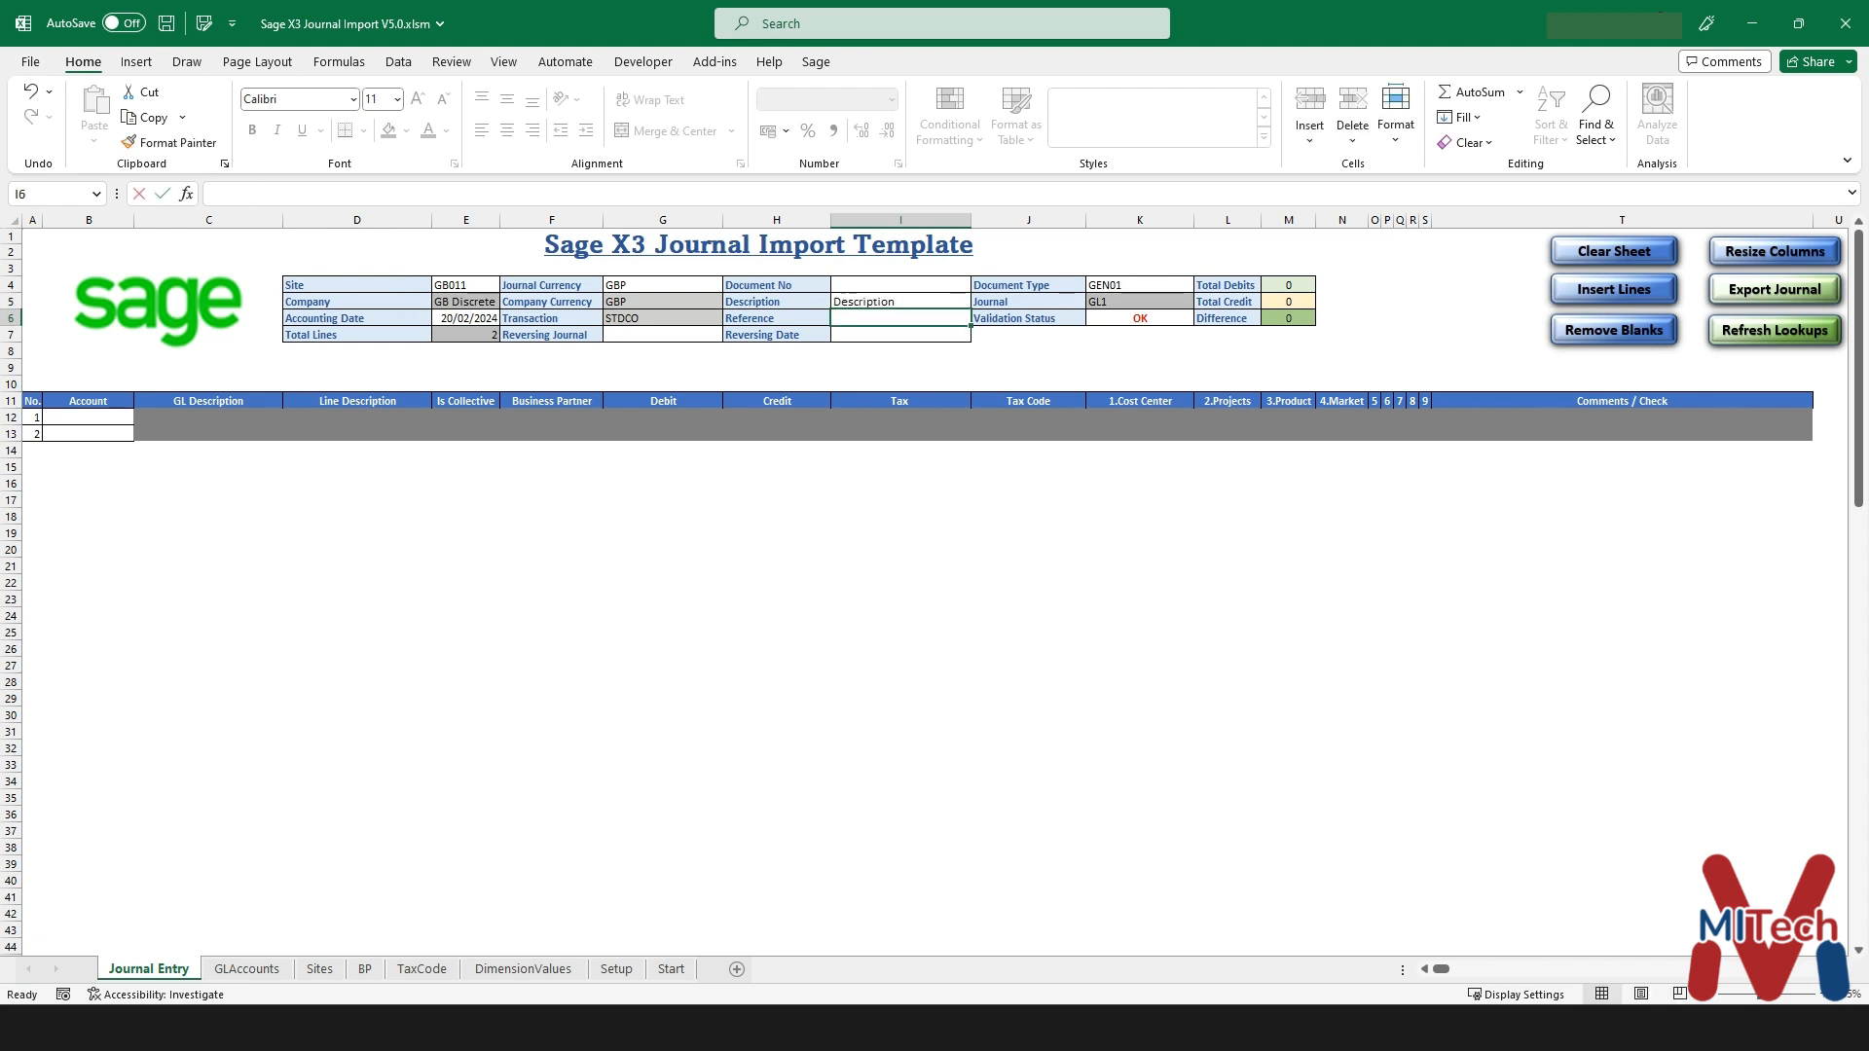
pyautogui.write('Reference')
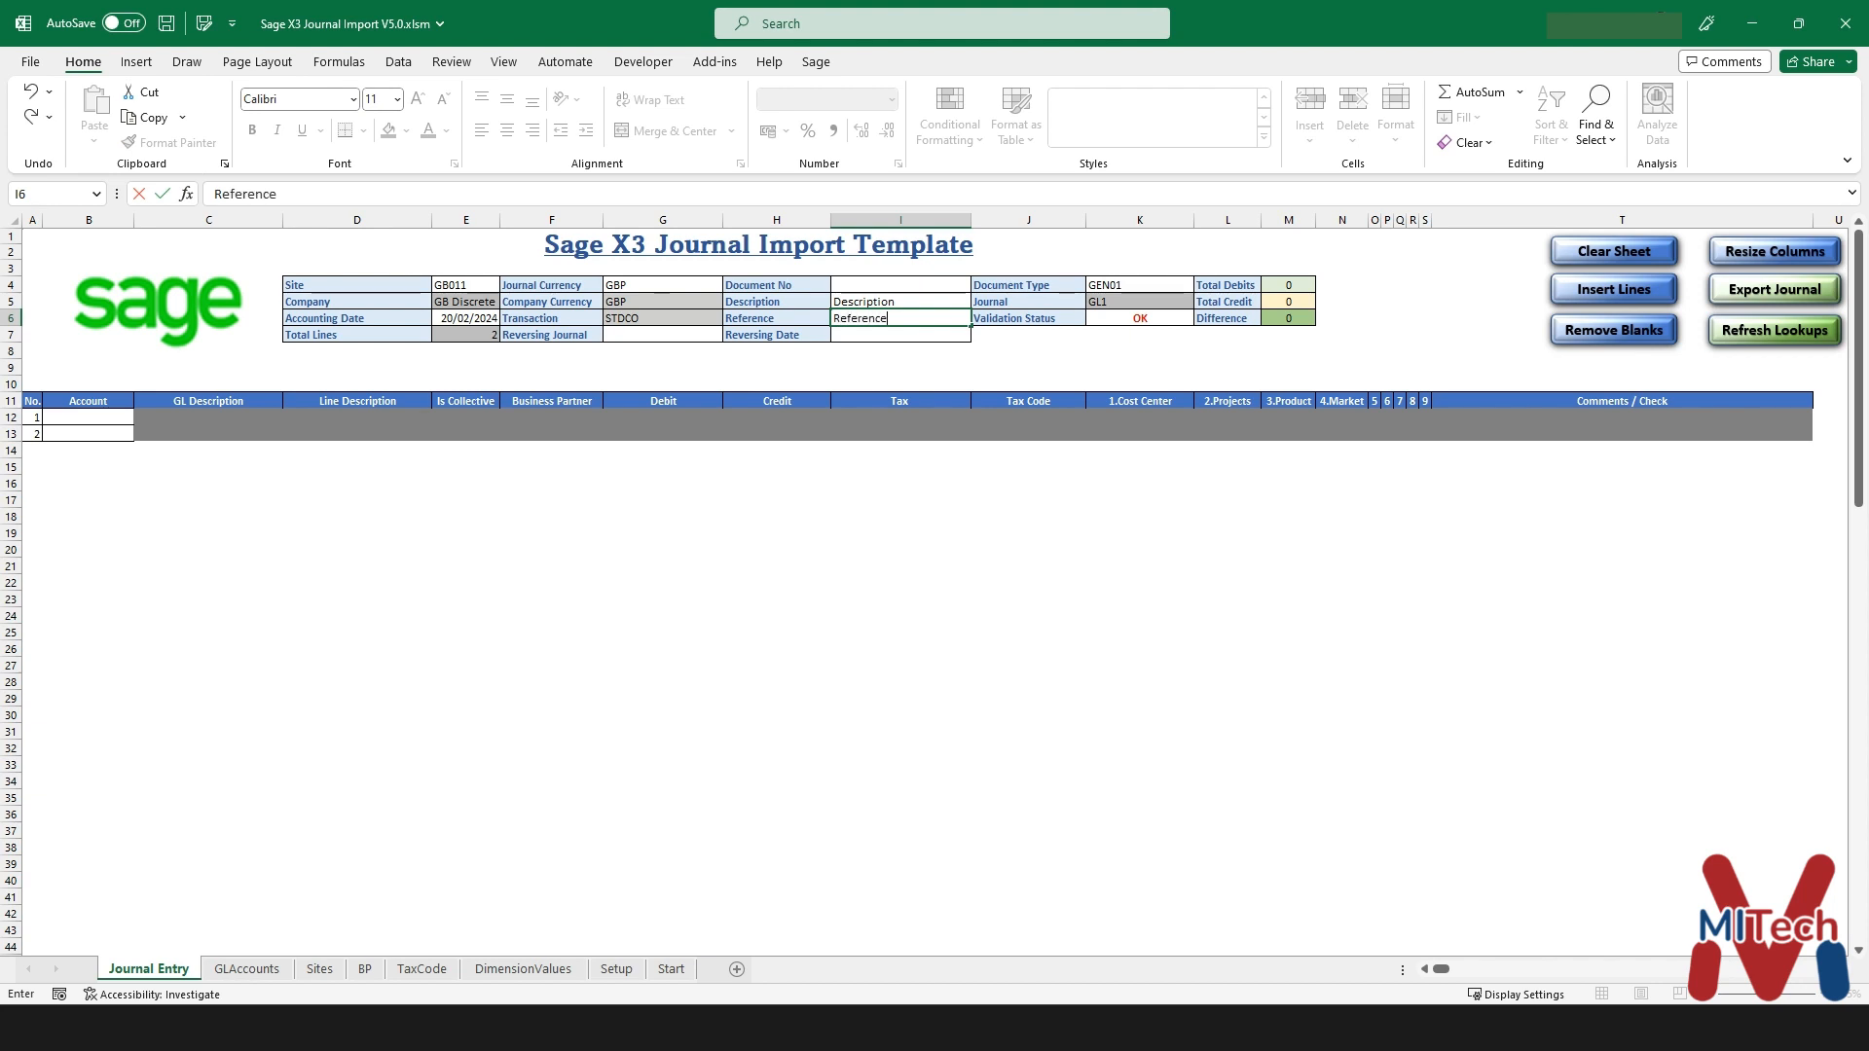
pyautogui.press('Return')
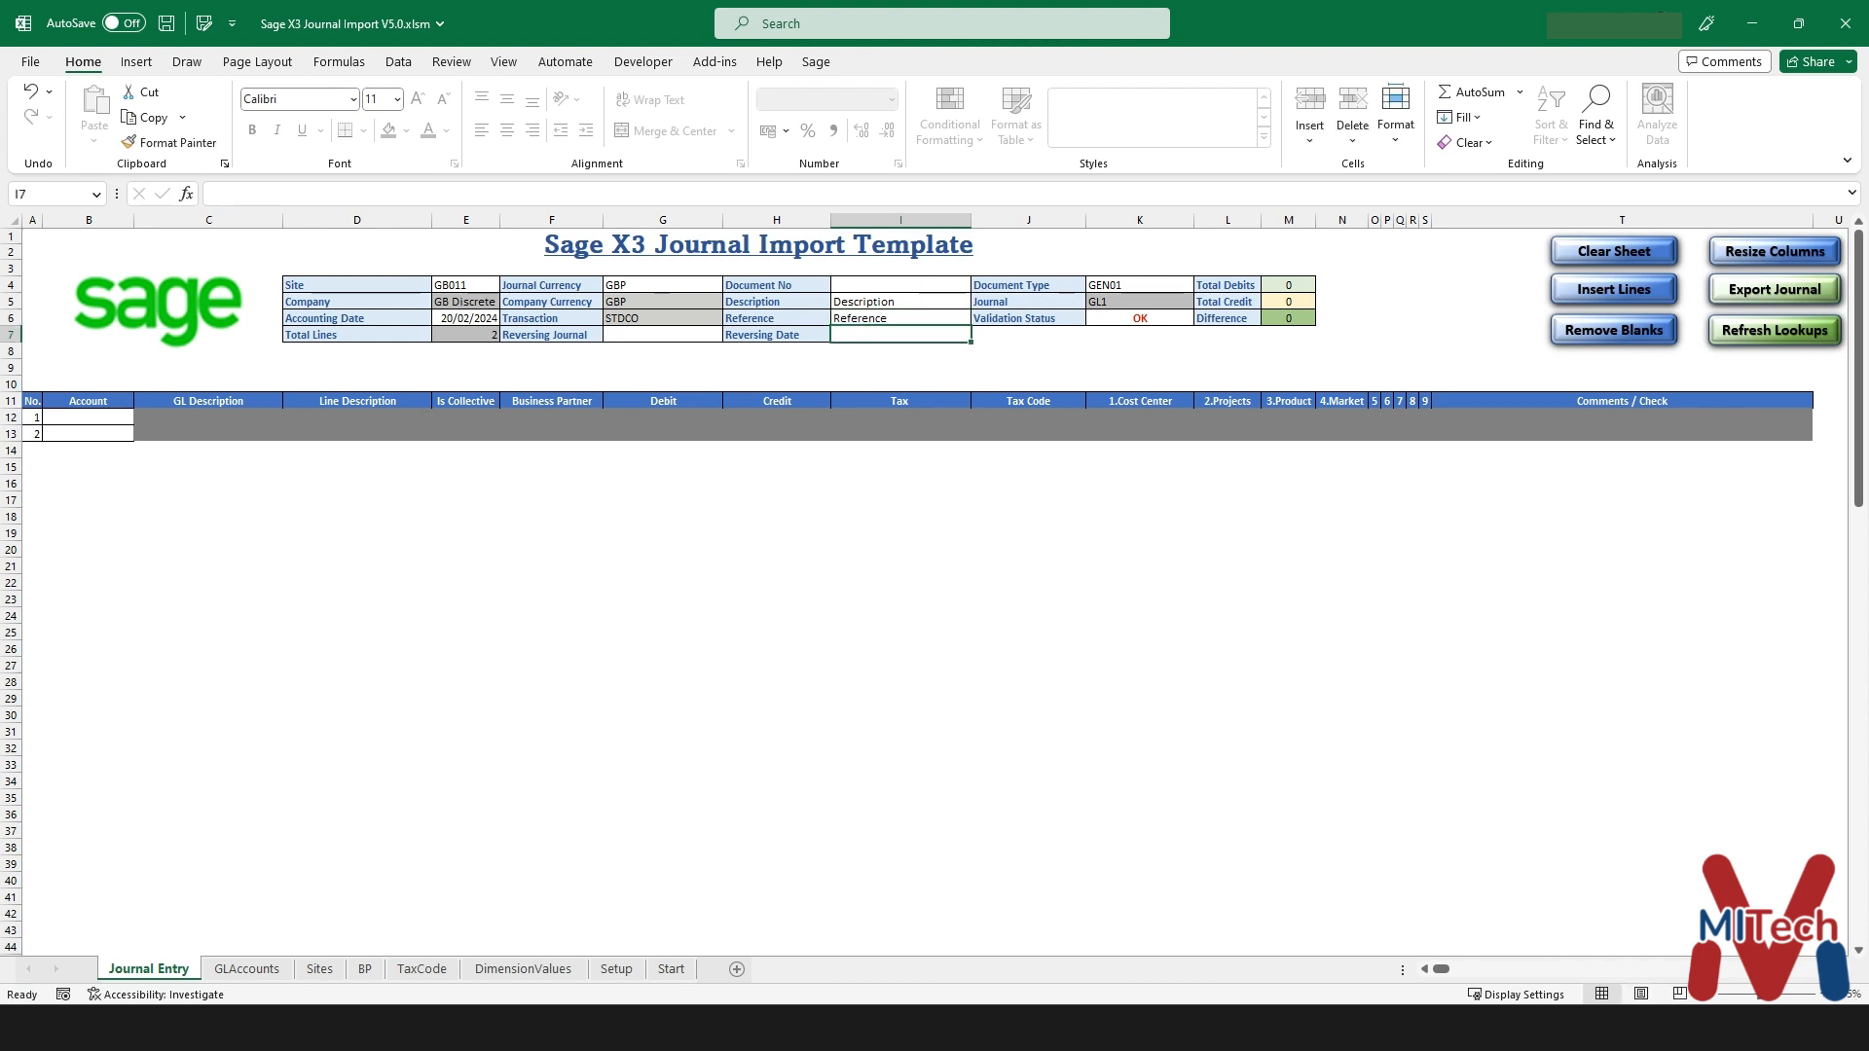
pyautogui.moveTo(900, 302); pyautogui.dragTo(901, 318)
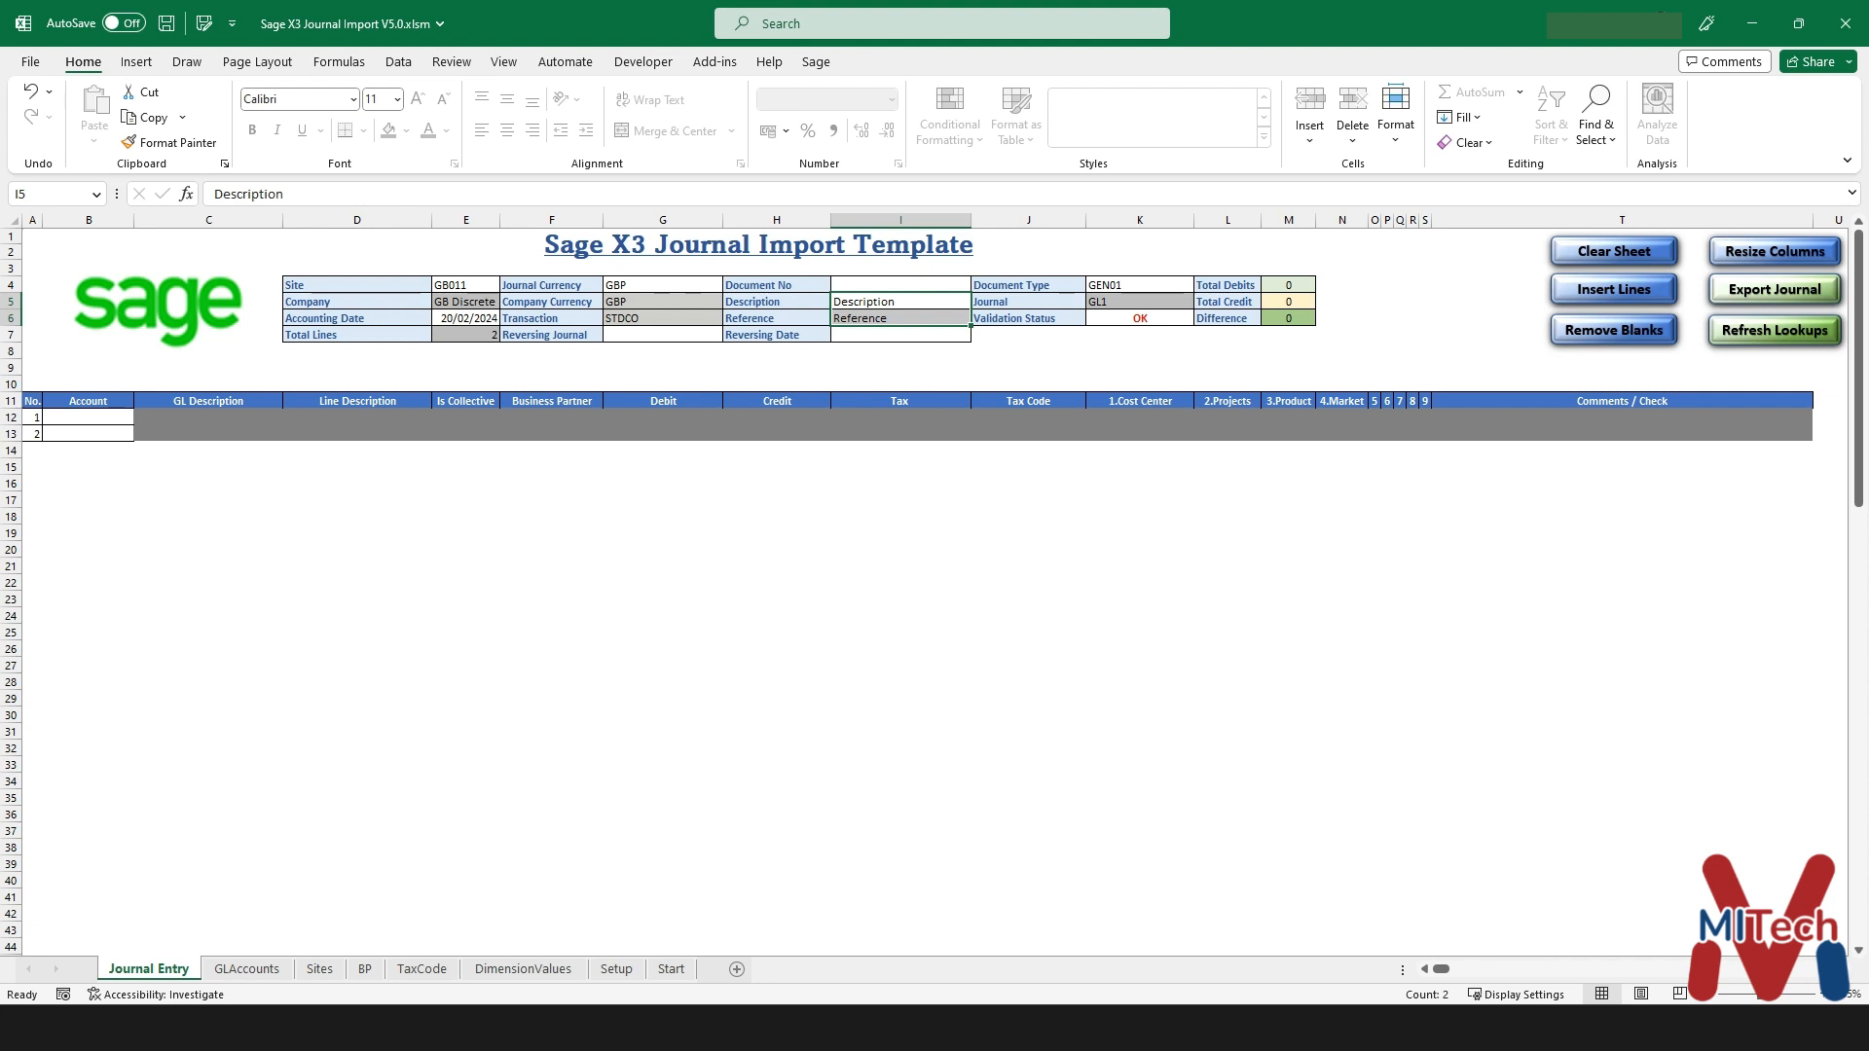
pyautogui.click(1140, 318)
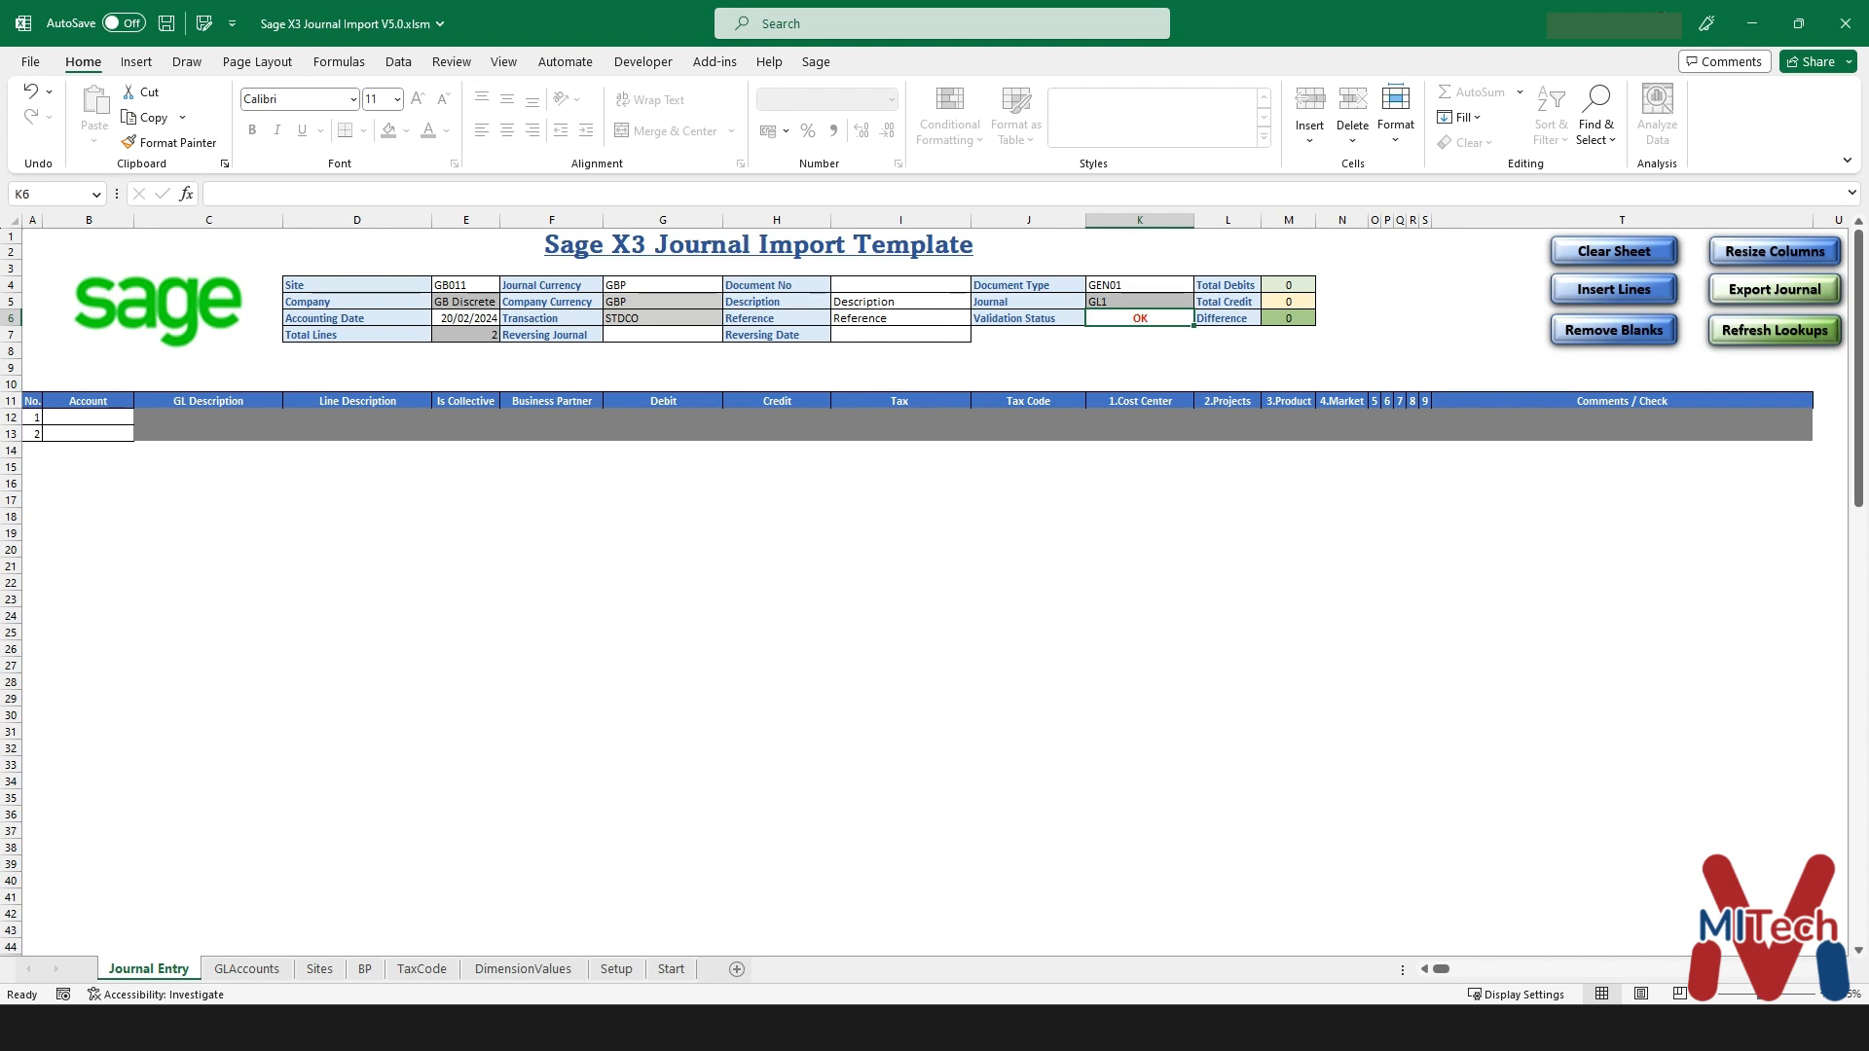
# - Give line 1 account 114000 (FA IT Hardware) and review its Line Error comments
pyautogui.click(88, 417)
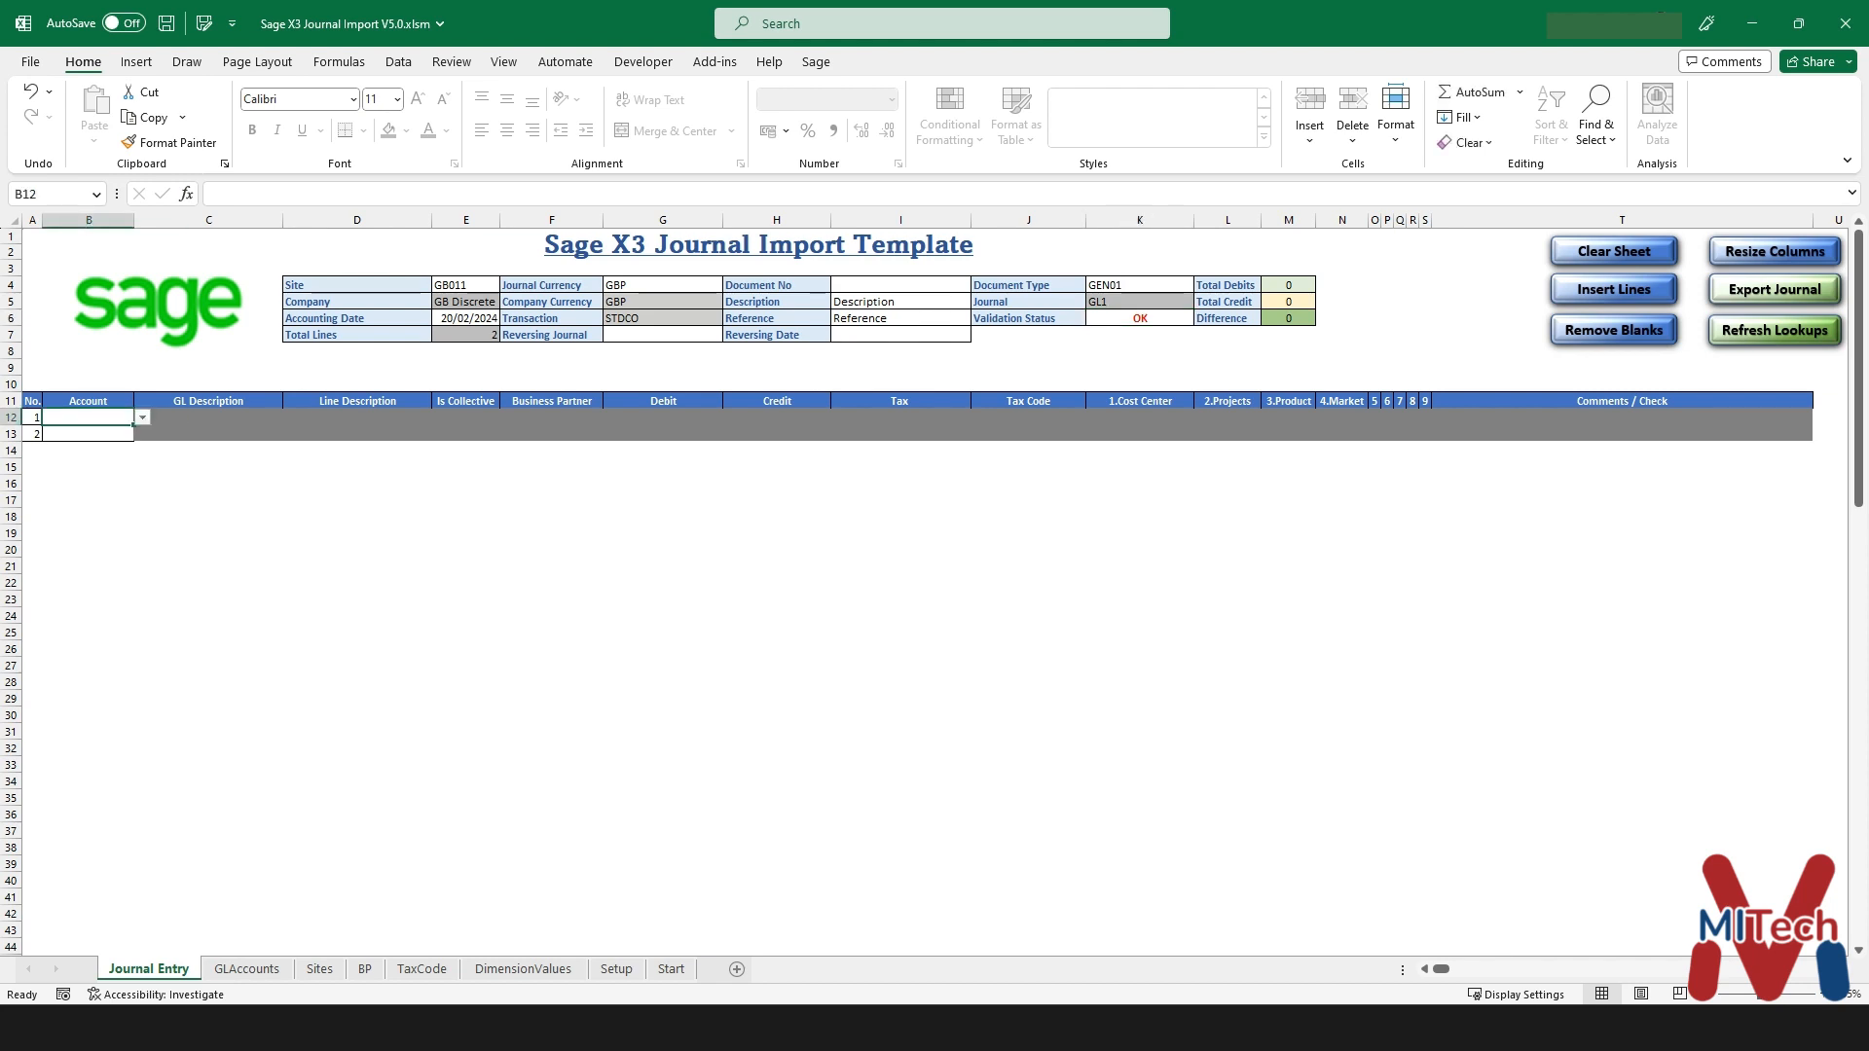
pyautogui.click(144, 417)
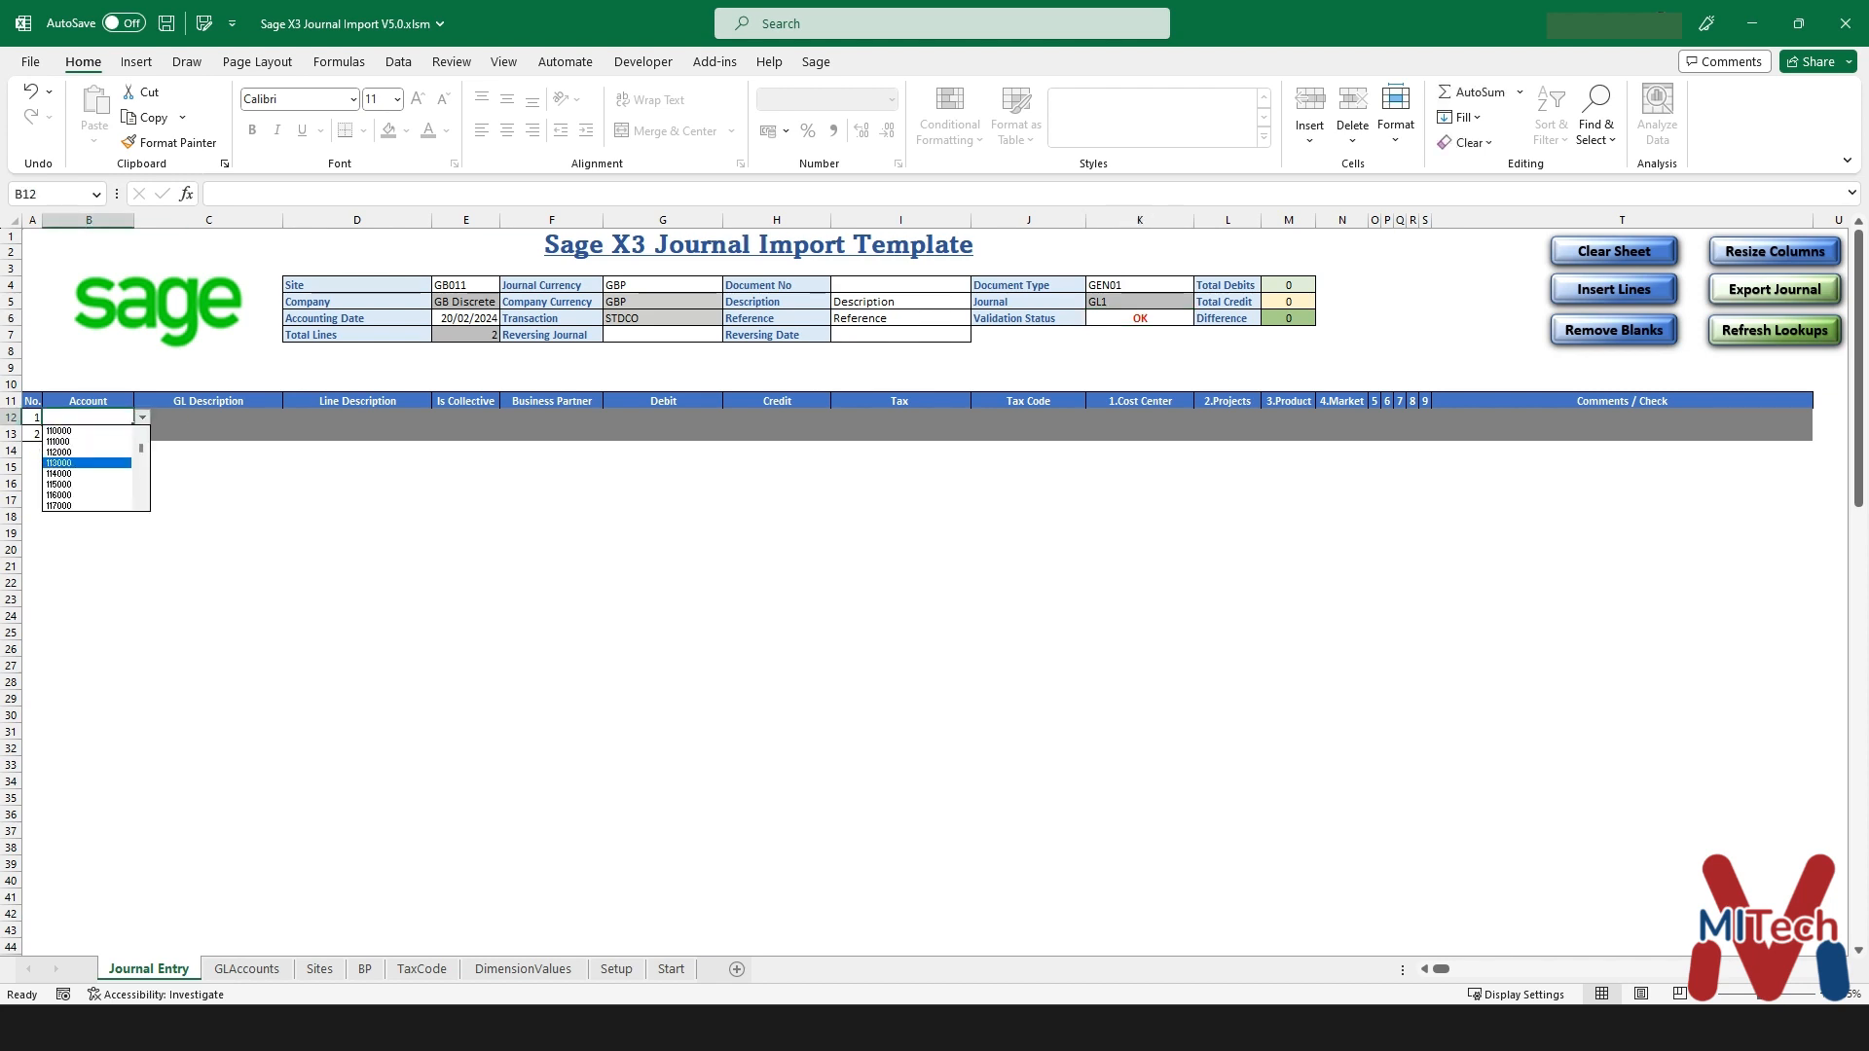
pyautogui.press('Return')
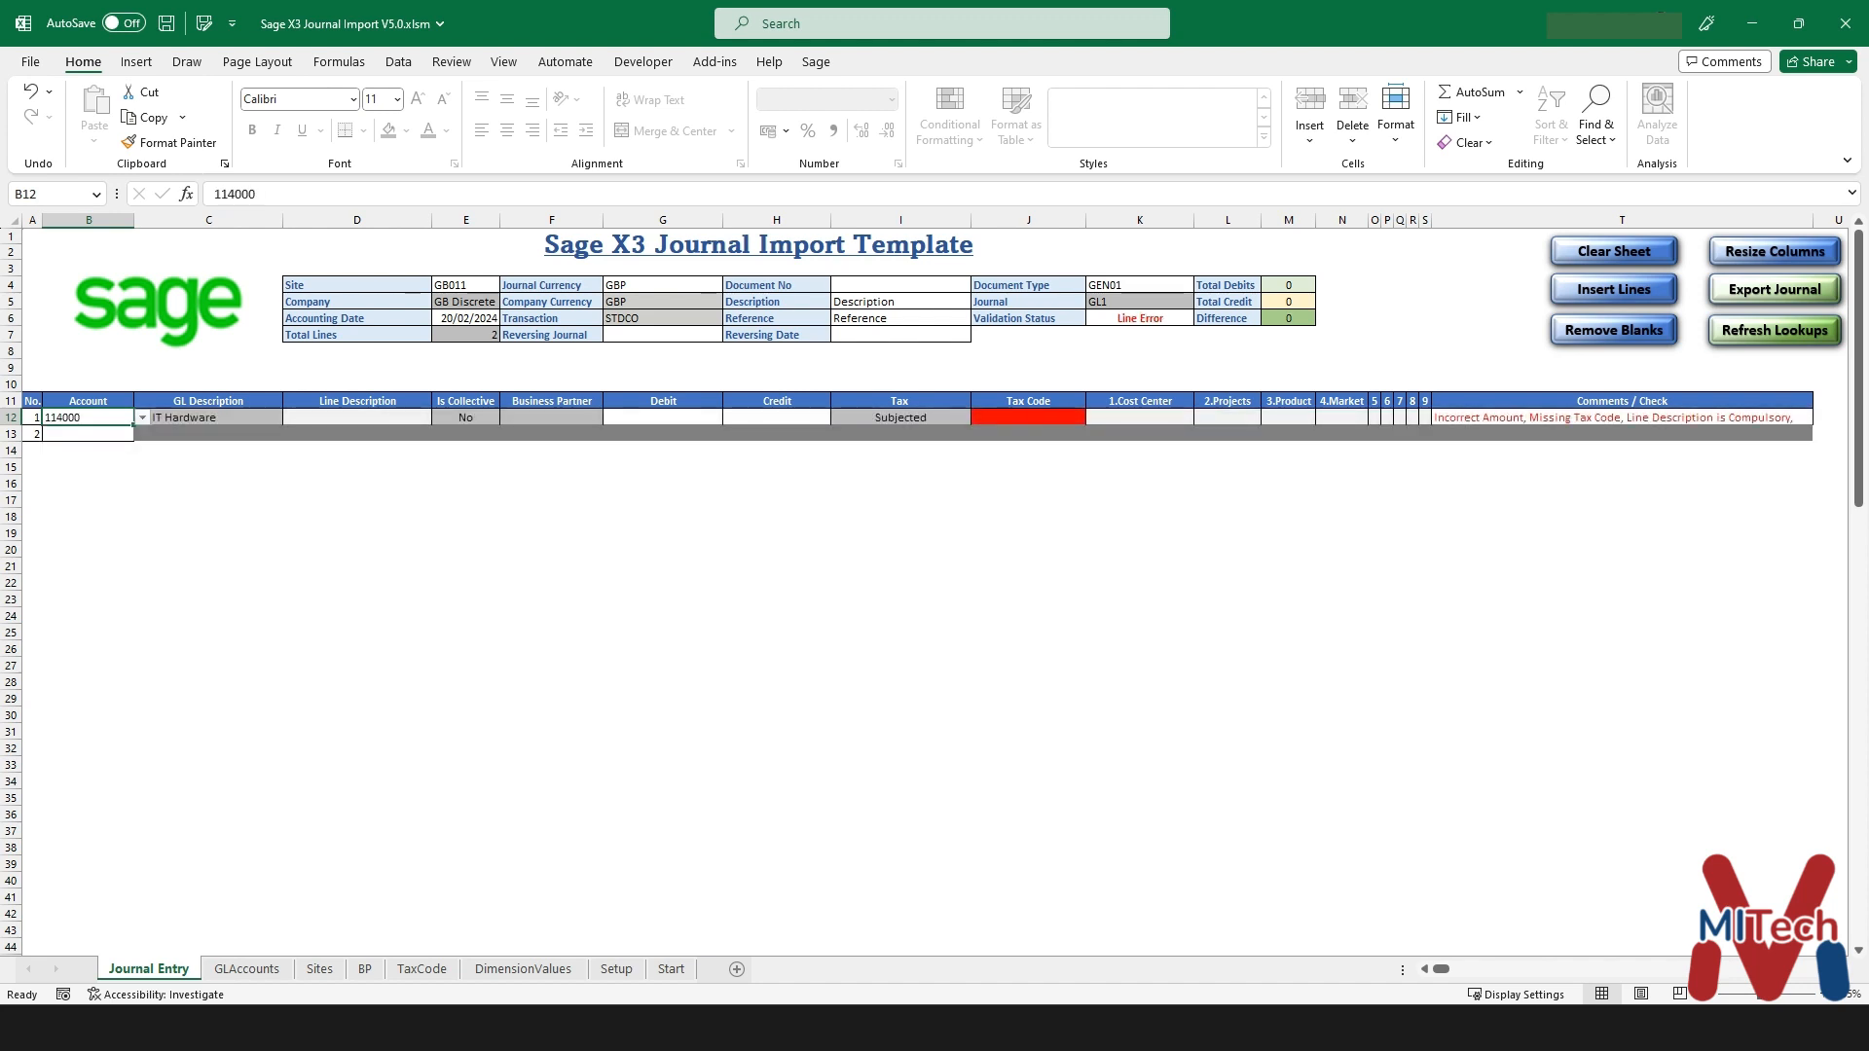
pyautogui.click(208, 417)
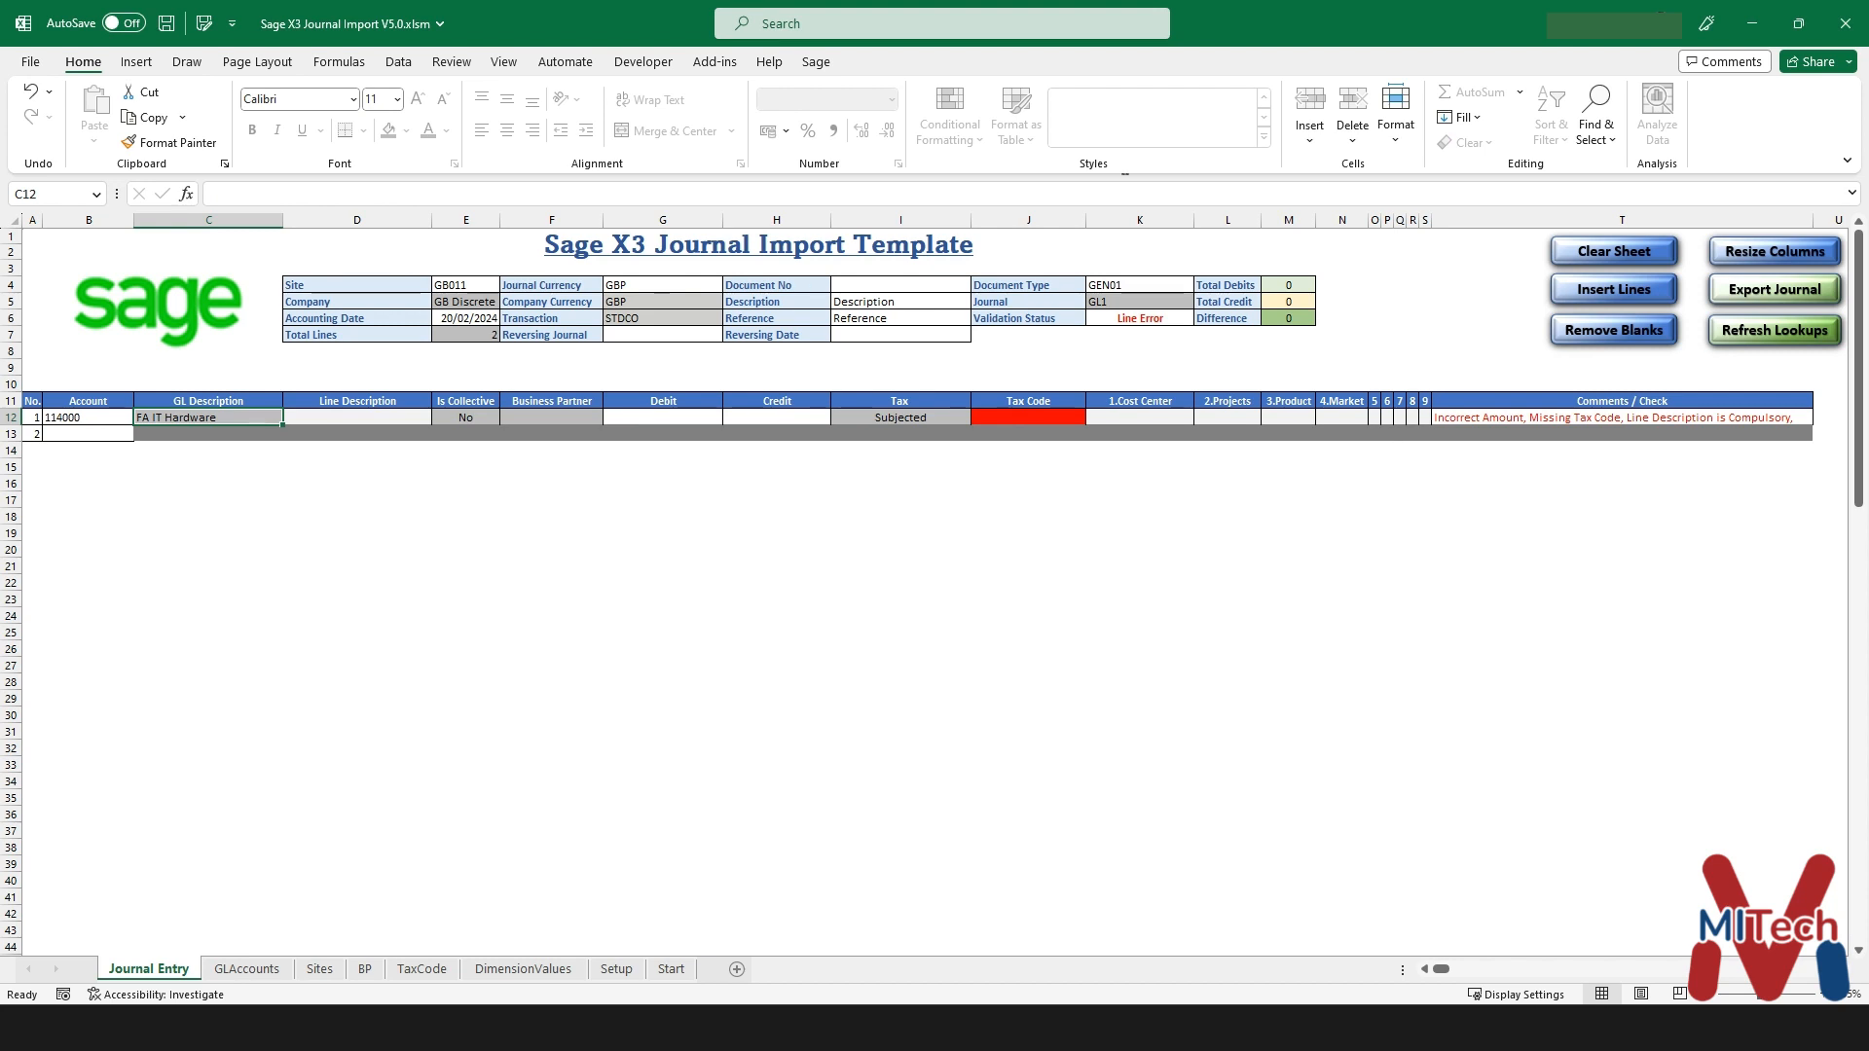
pyautogui.click(357, 418)
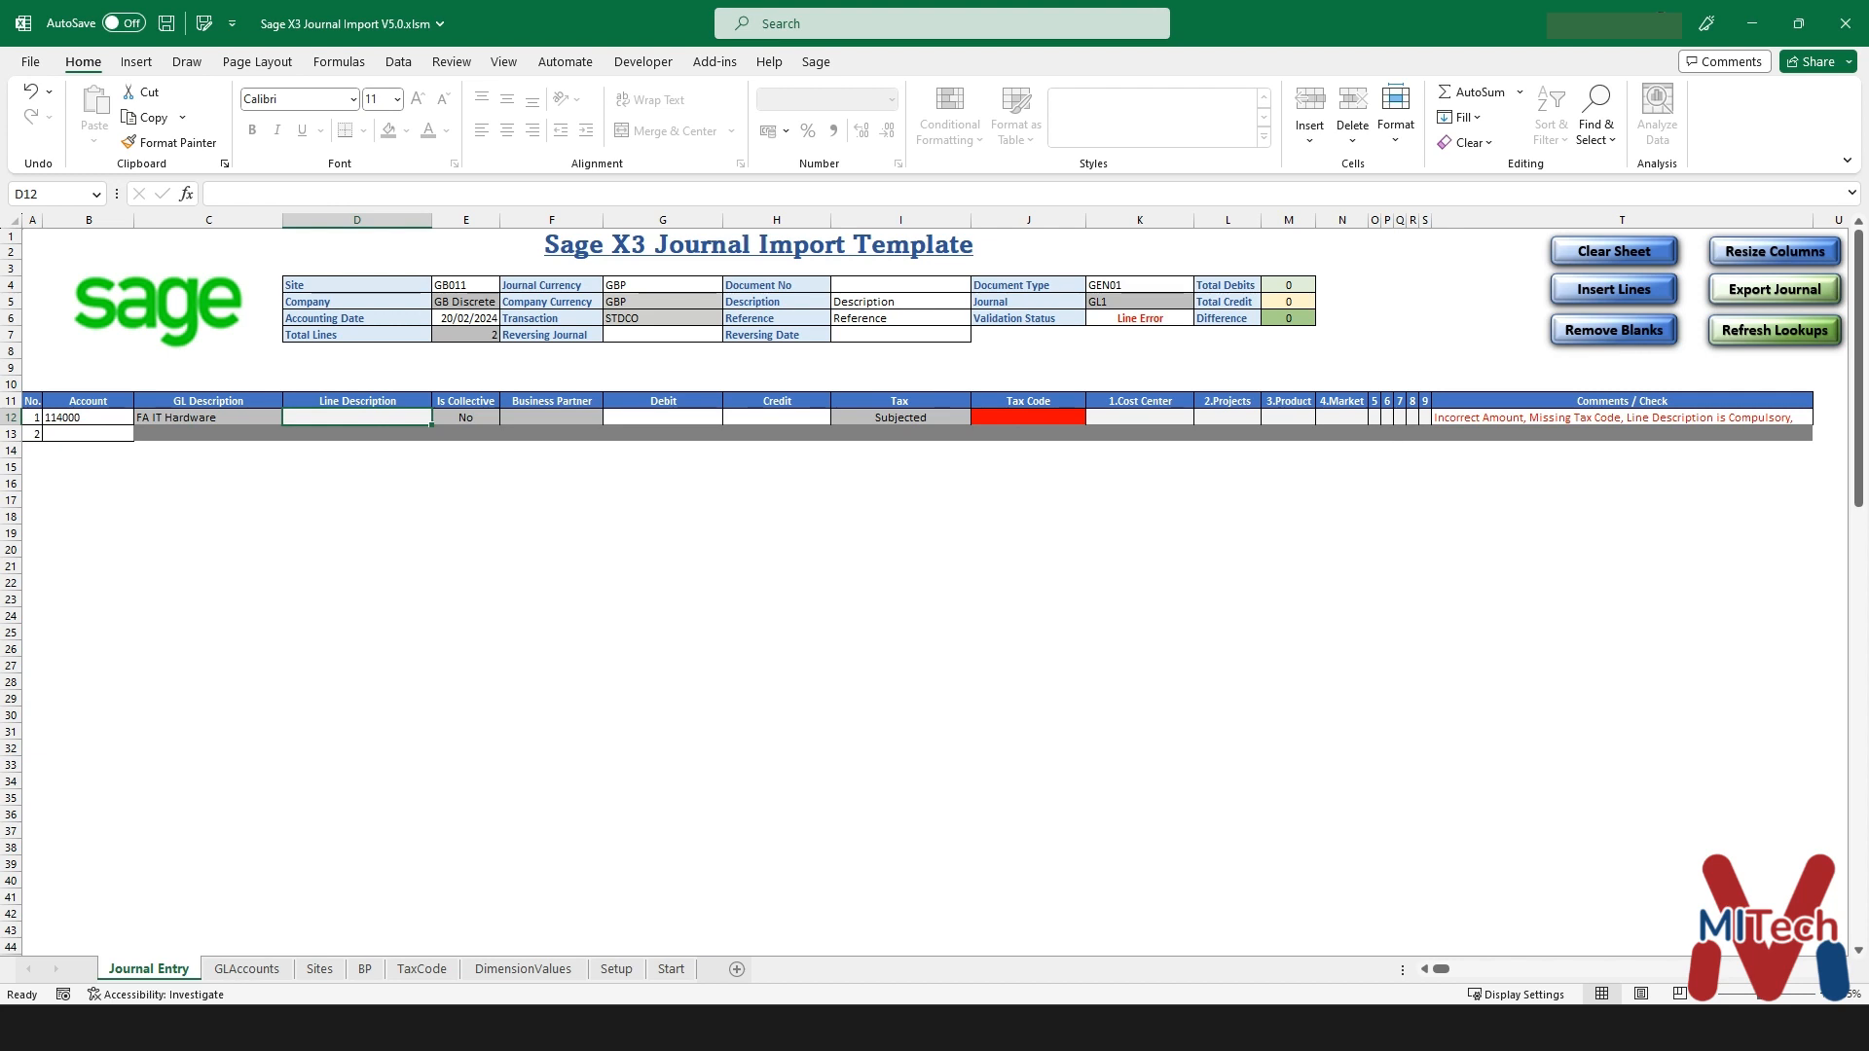
pyautogui.click(1622, 417)
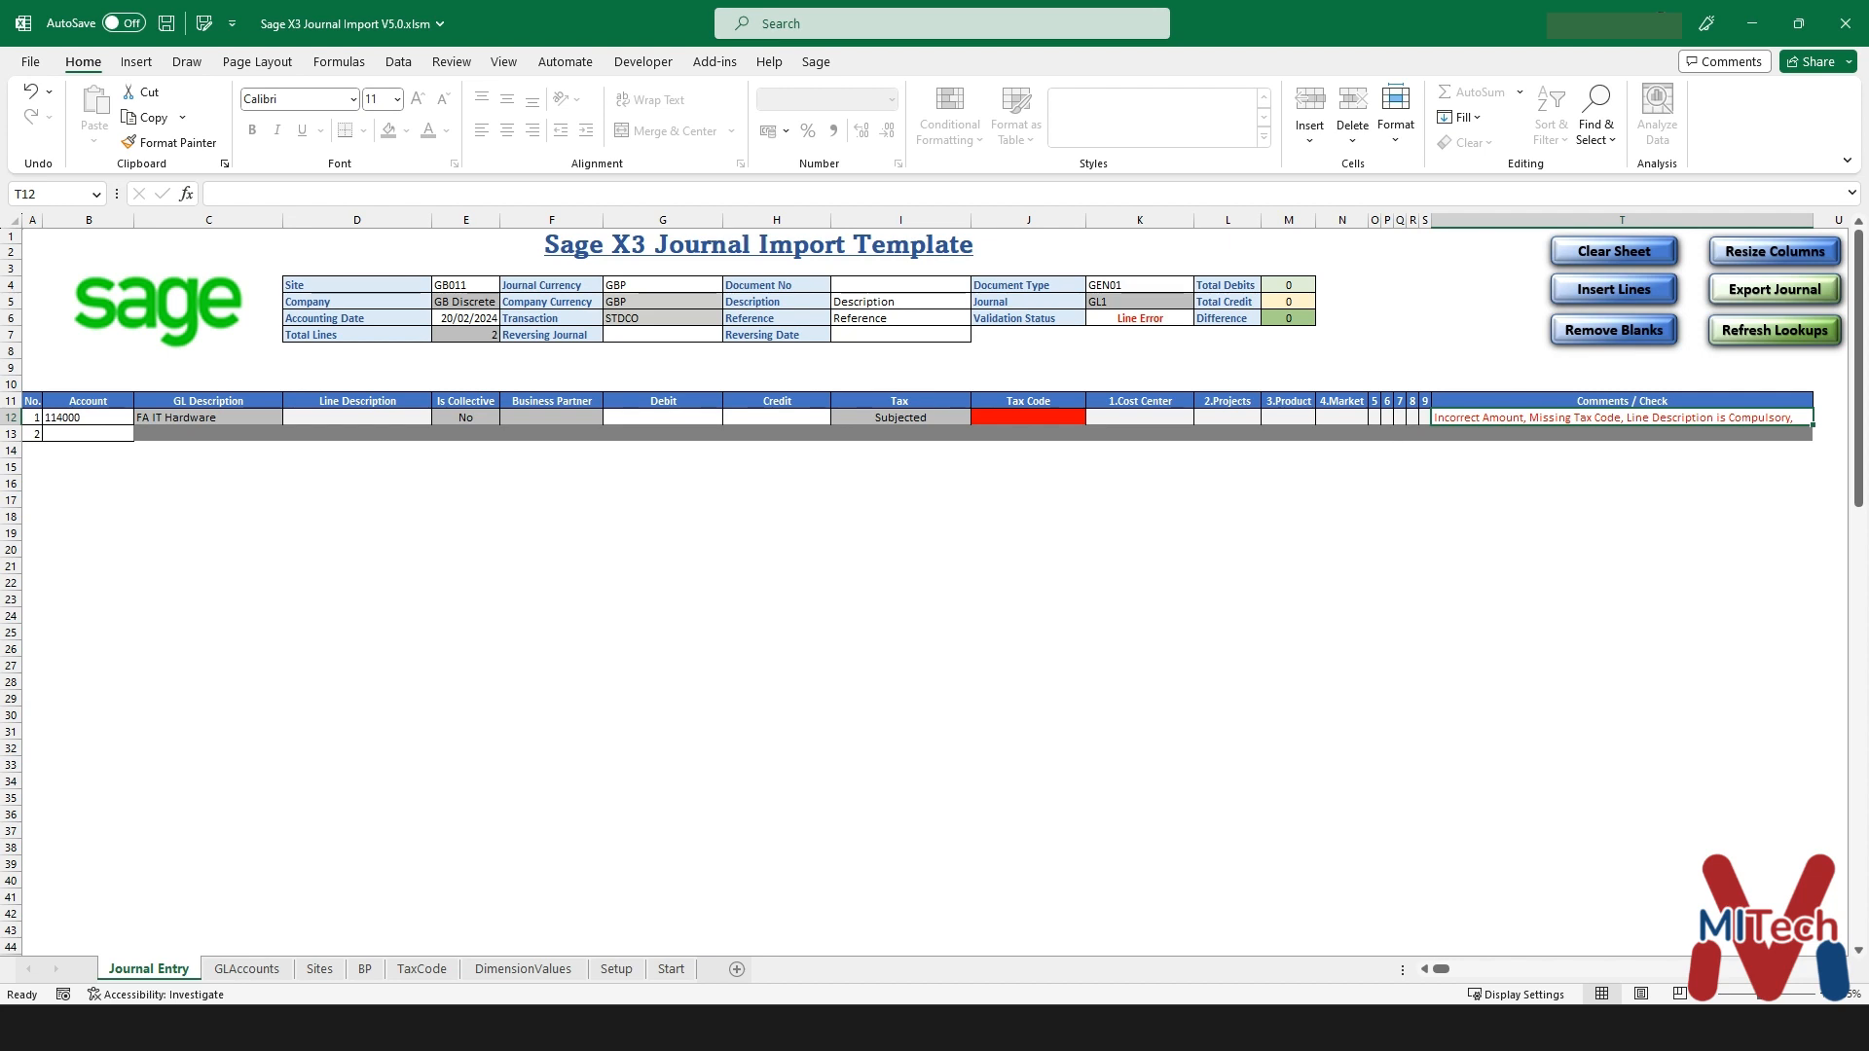
# - Complete line 1 with description Line 1, debit 100 and tax code GBNIL
pyautogui.click(357, 418)
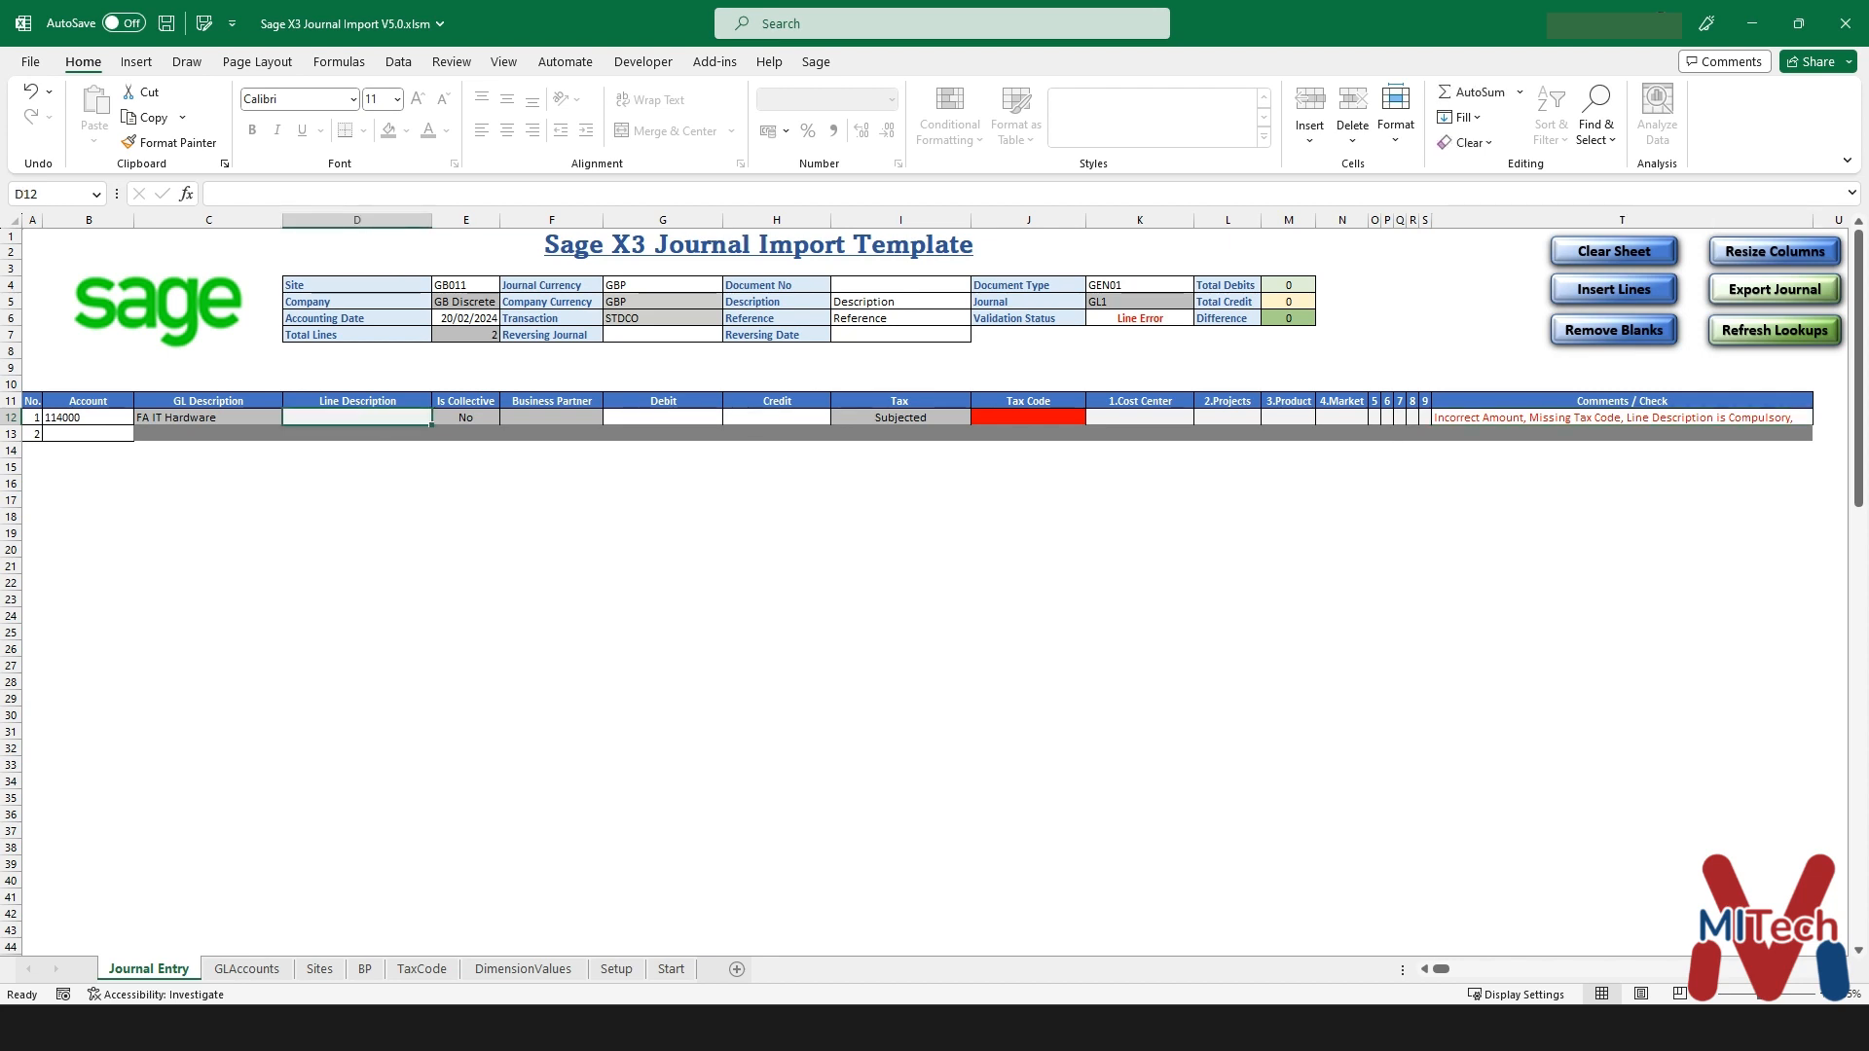
pyautogui.write('Line 1')
pyautogui.press('Return')
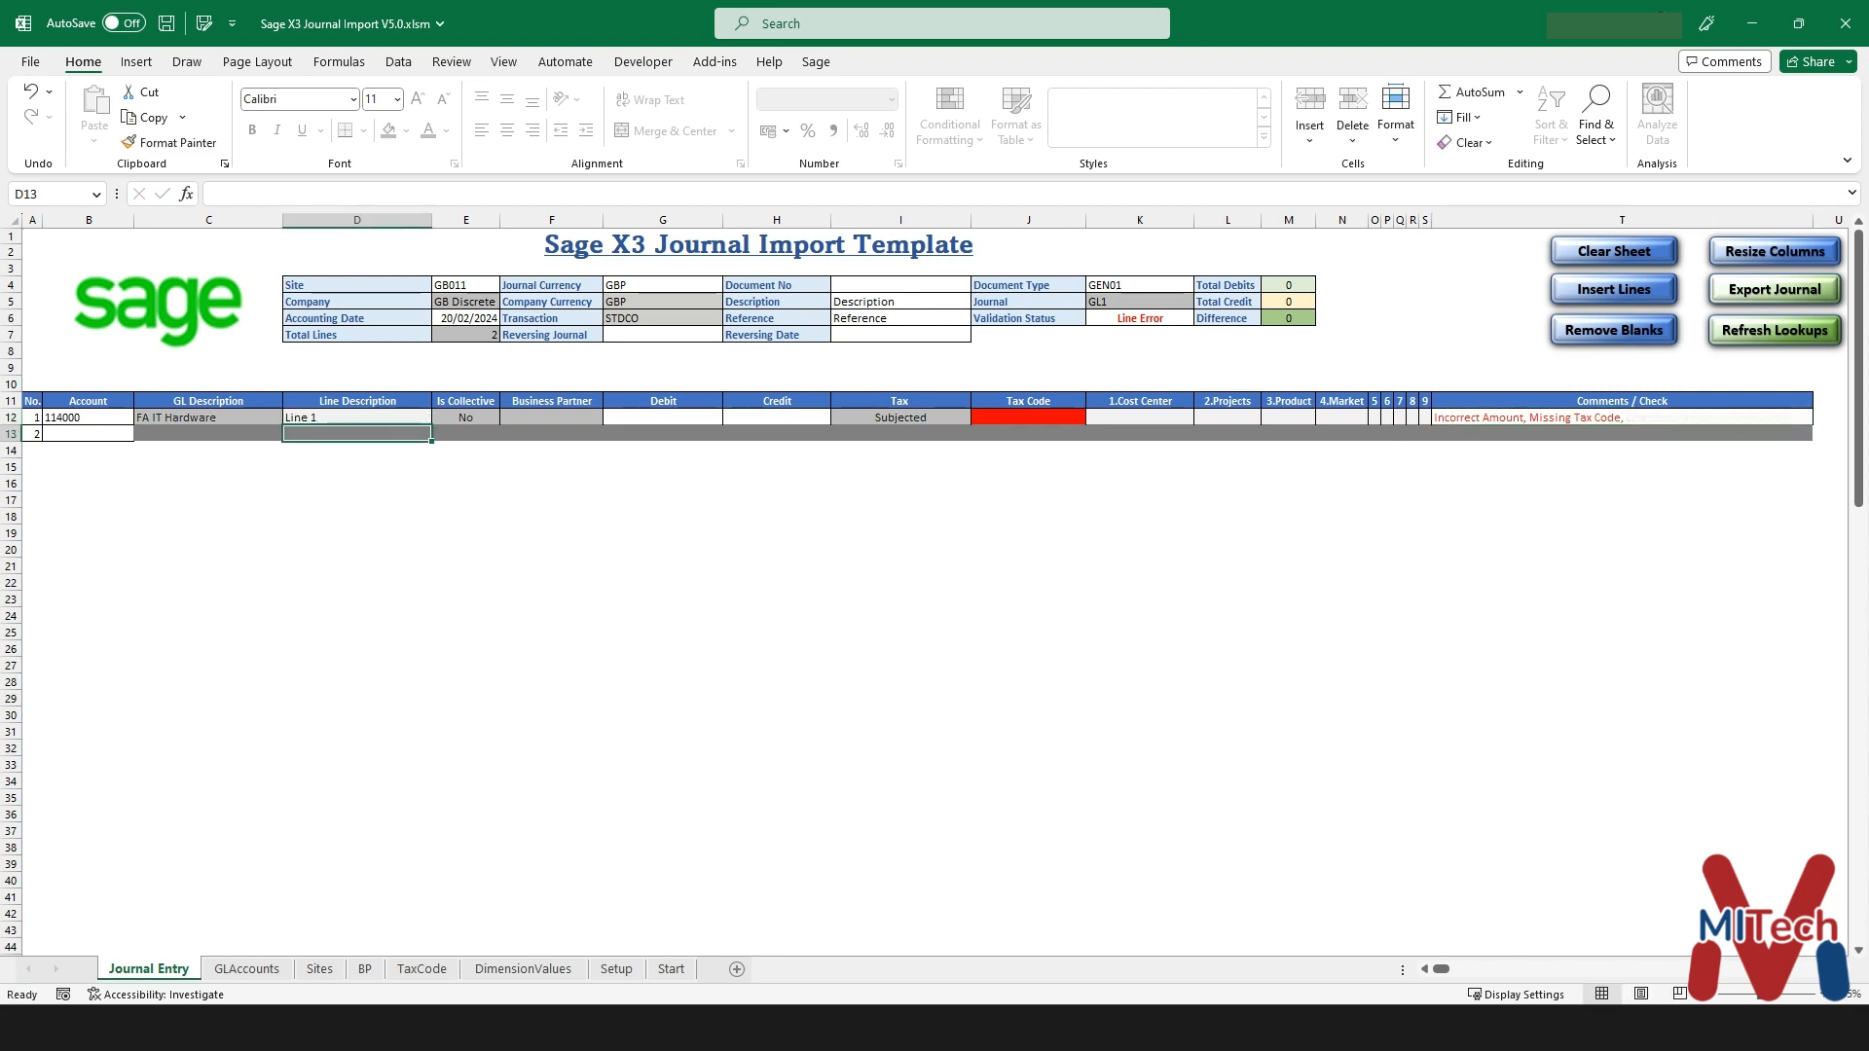
pyautogui.press('Up')
pyautogui.press('Right')
pyautogui.press('Right')
pyautogui.press('Right')
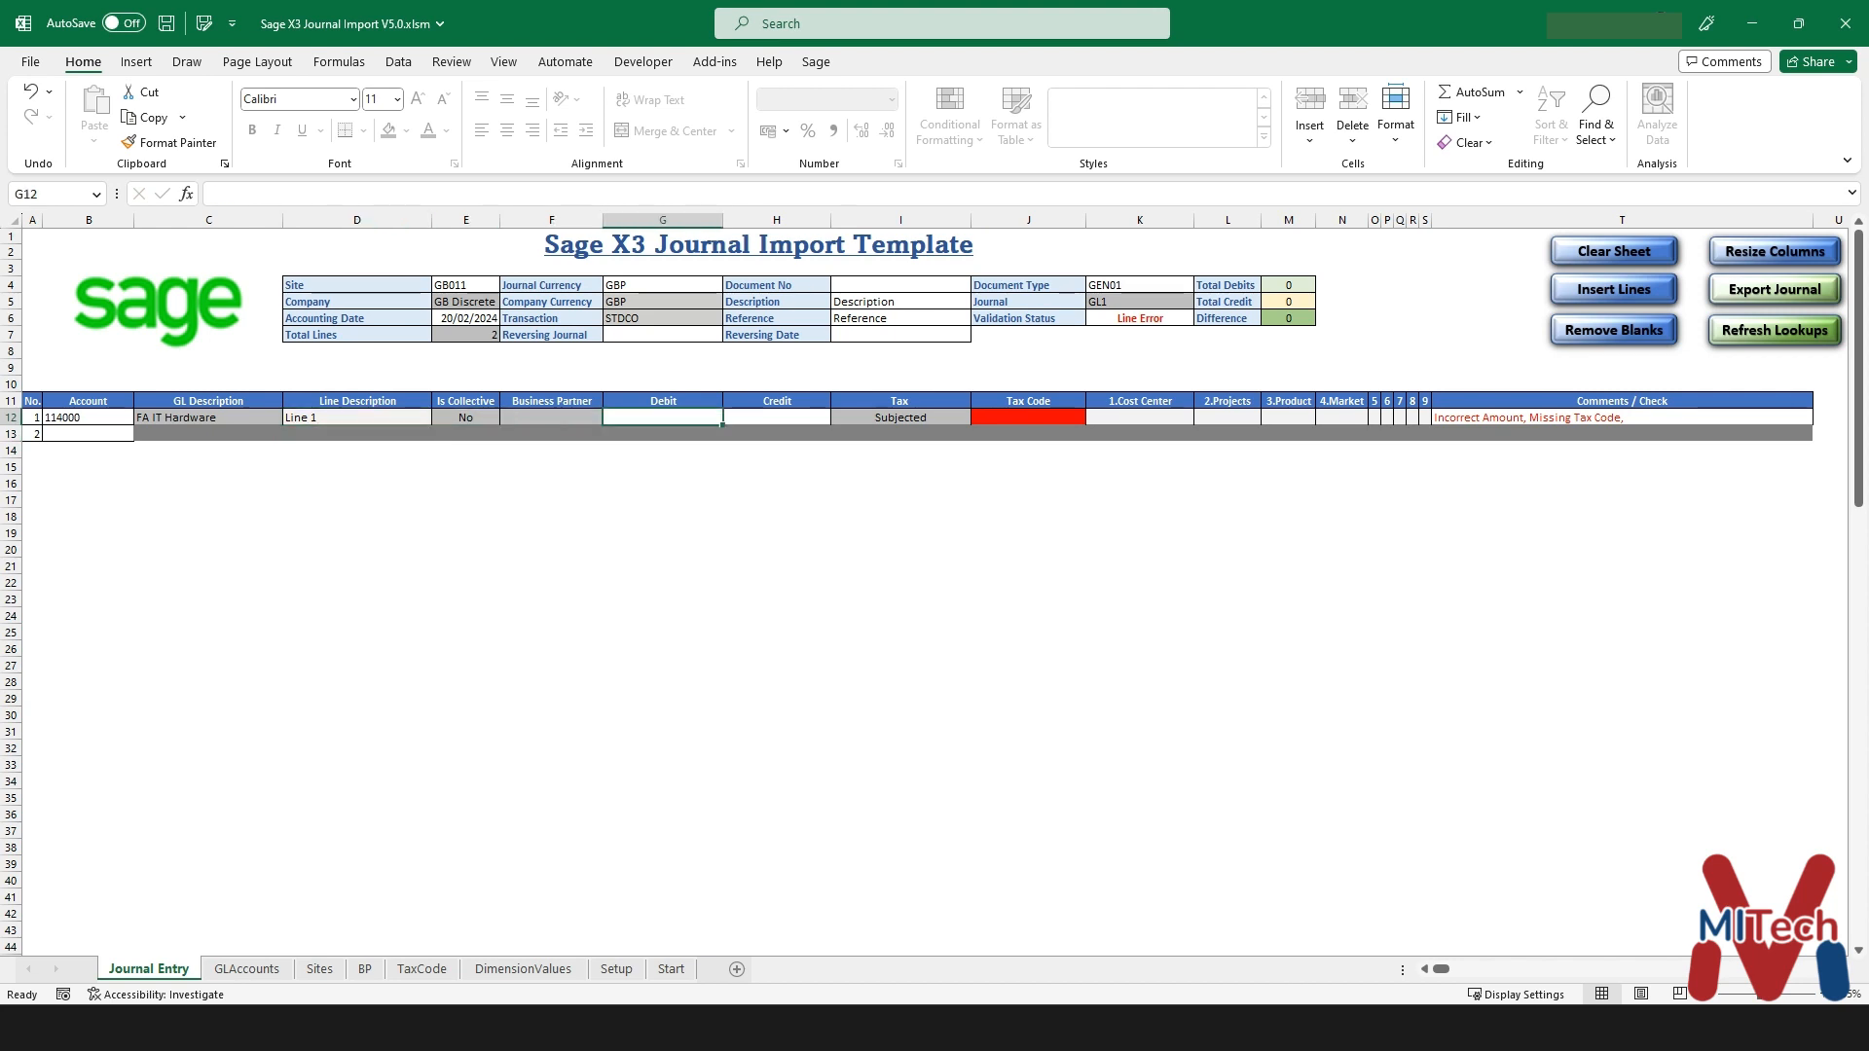
pyautogui.write('100')
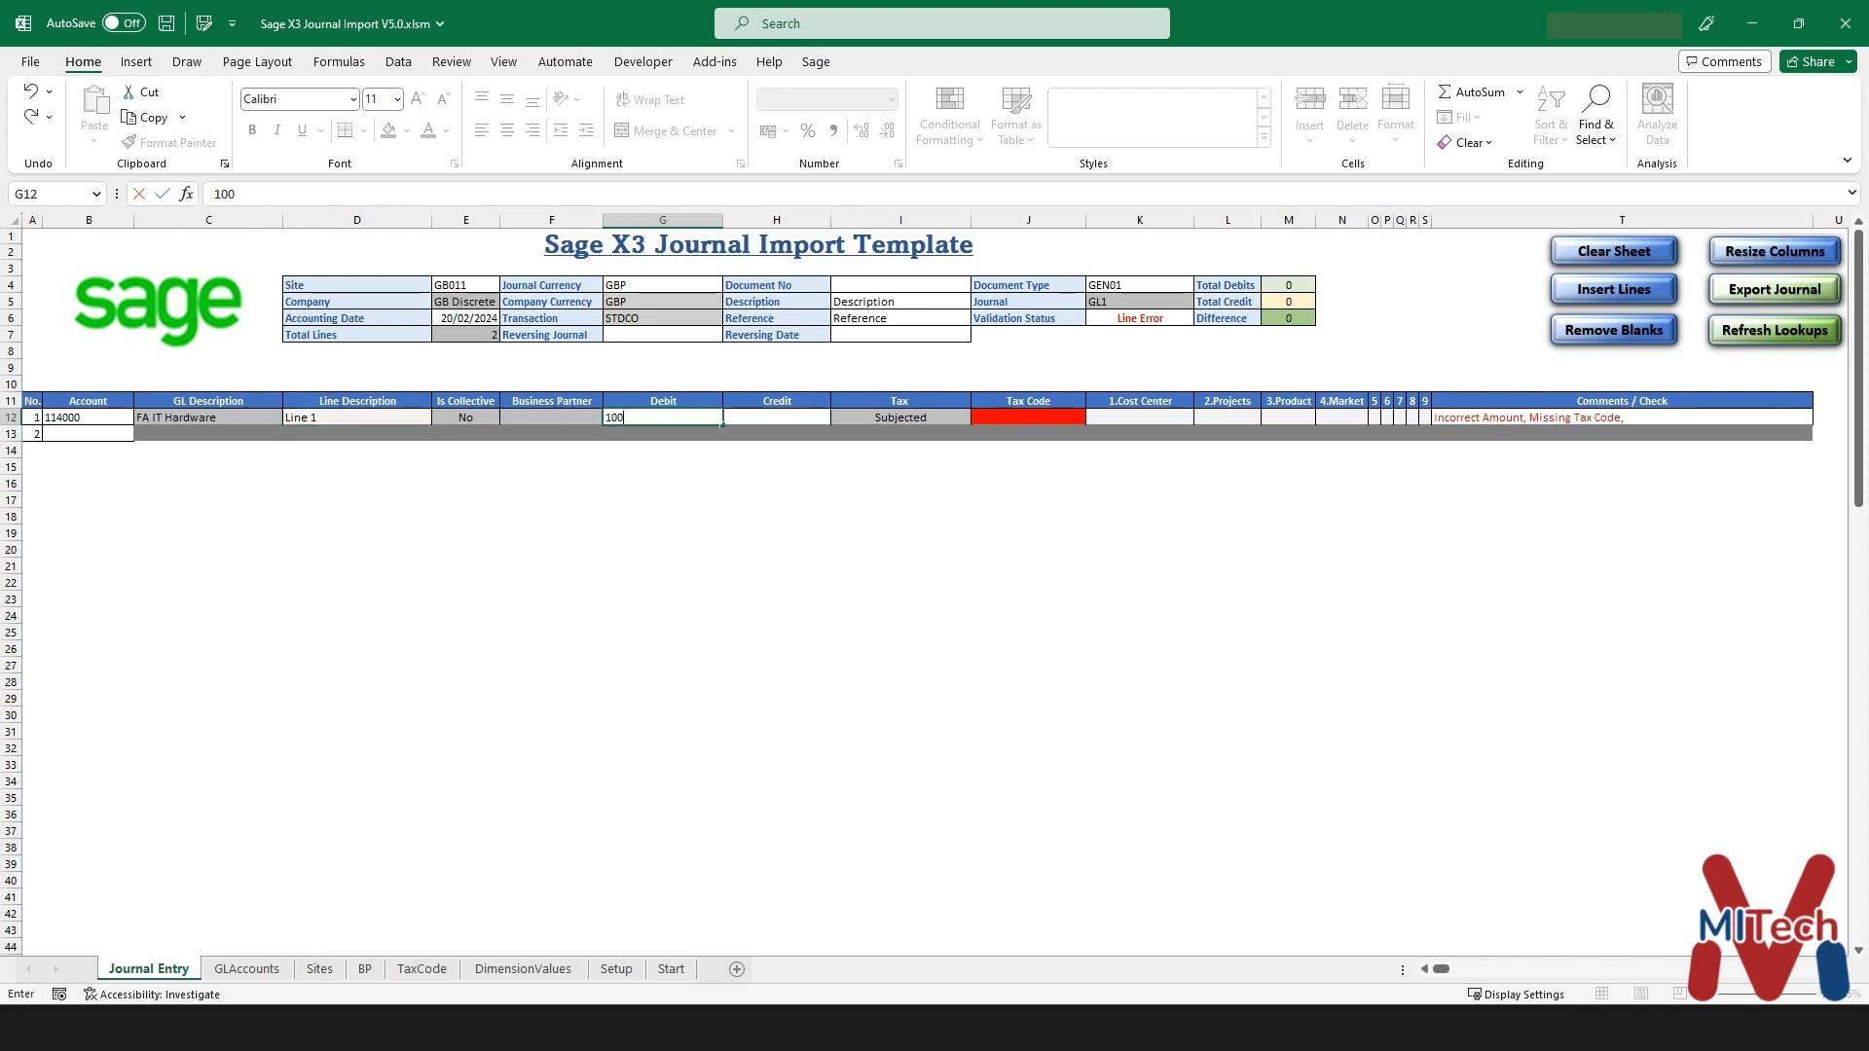
pyautogui.press('Tab')
pyautogui.press('Tab')
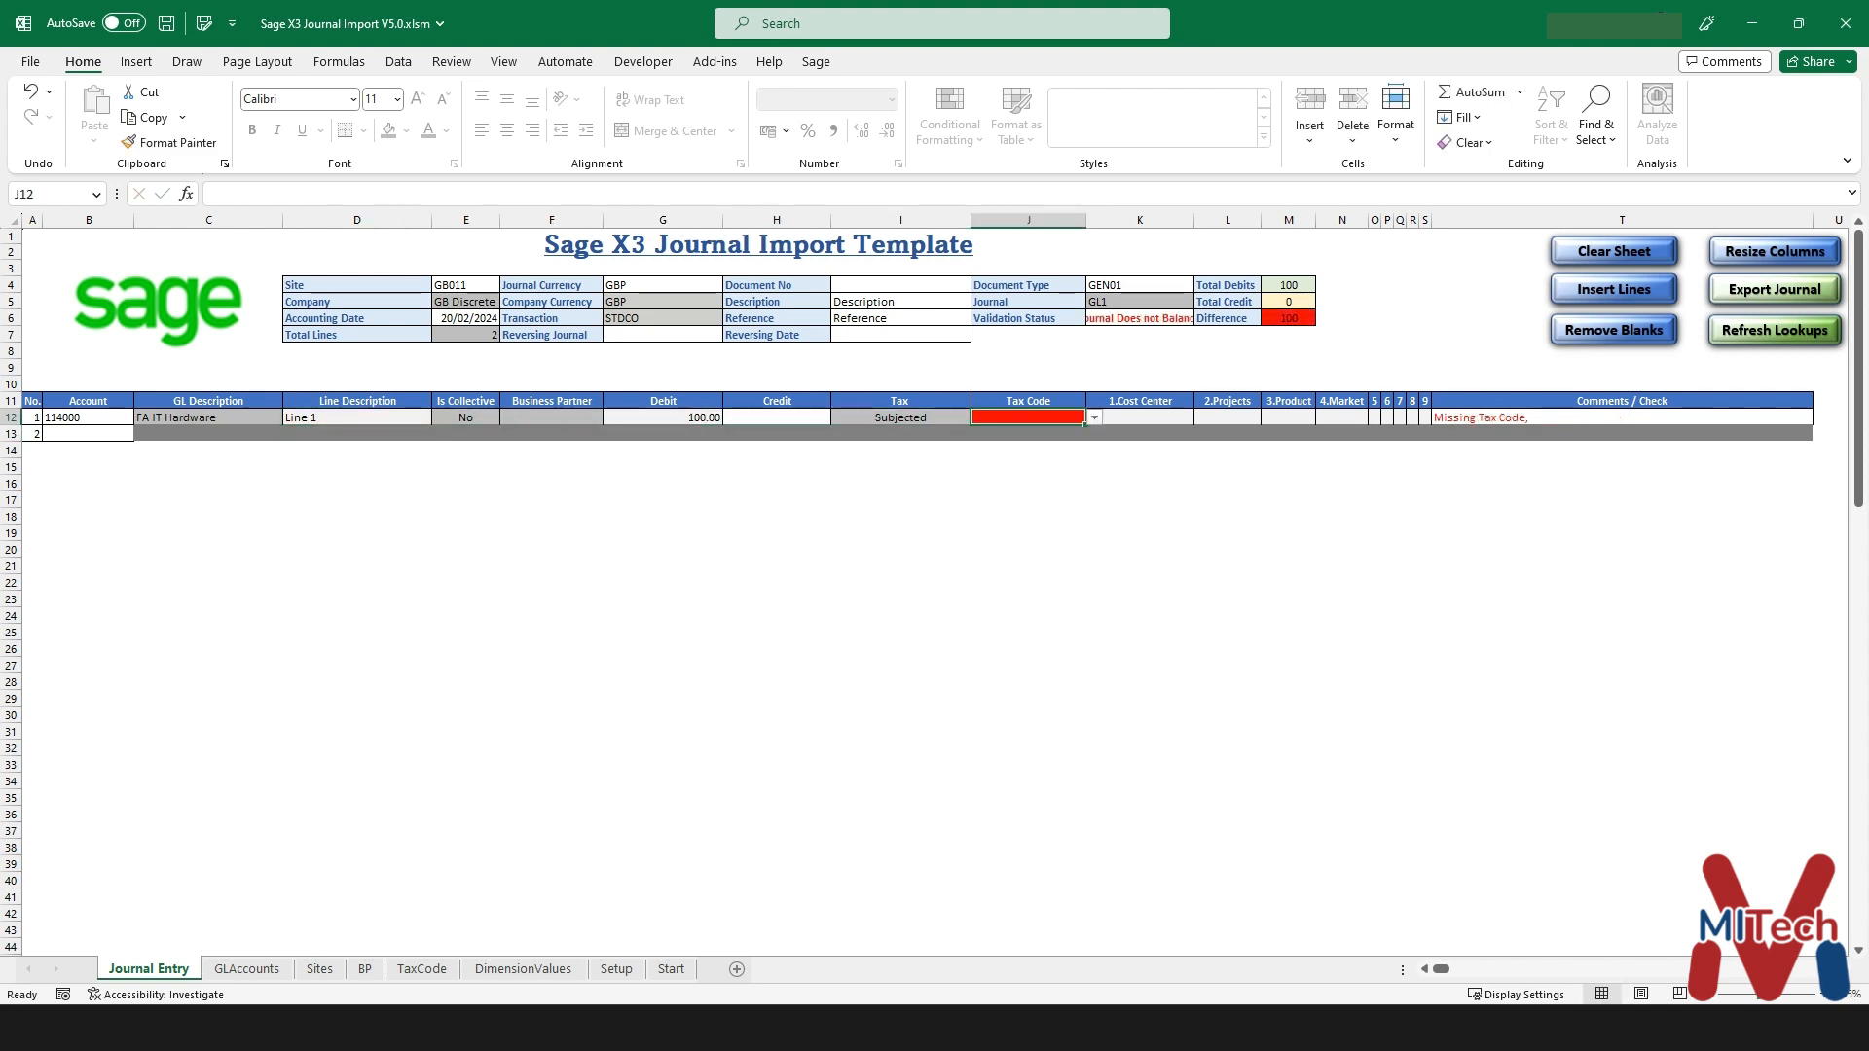
pyautogui.hotkey('alt', 'Down')
pyautogui.press('Down')
pyautogui.press('Down')
pyautogui.press('Down')
pyautogui.press('Down')
pyautogui.press('Down')
pyautogui.press('Down')
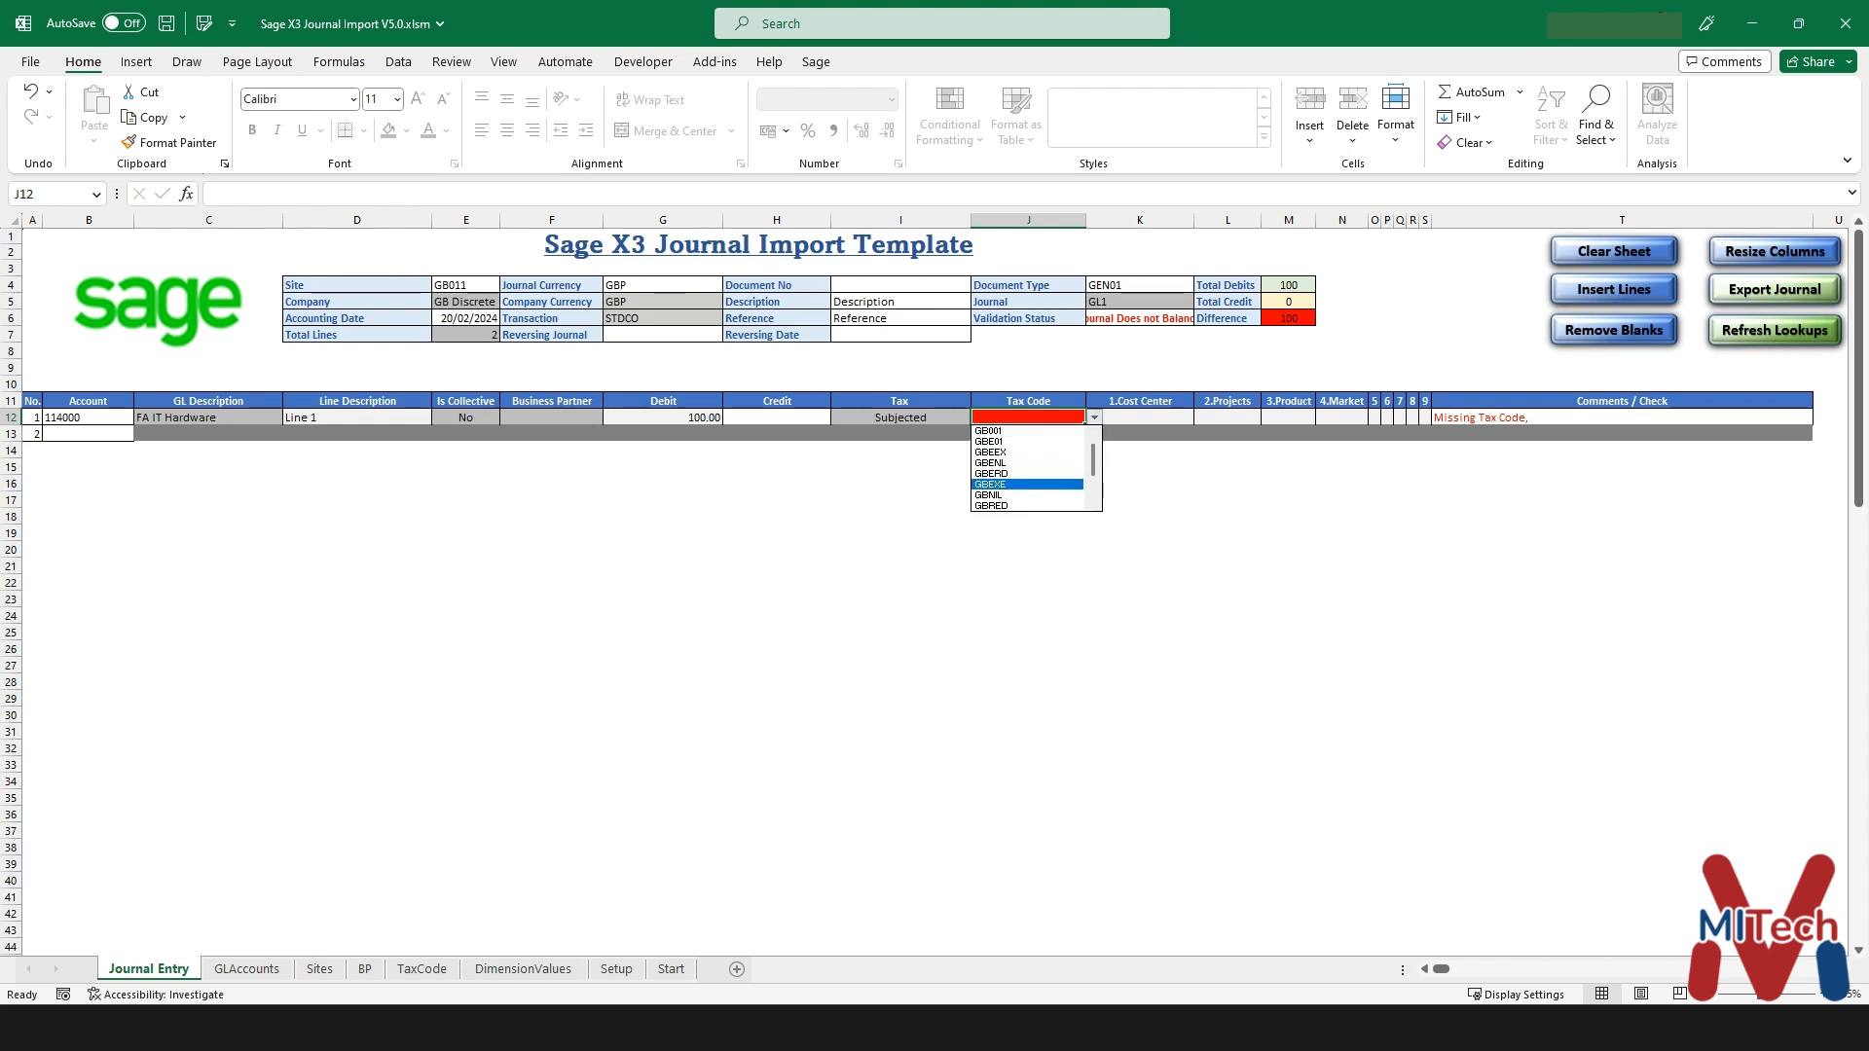
pyautogui.press('Return')
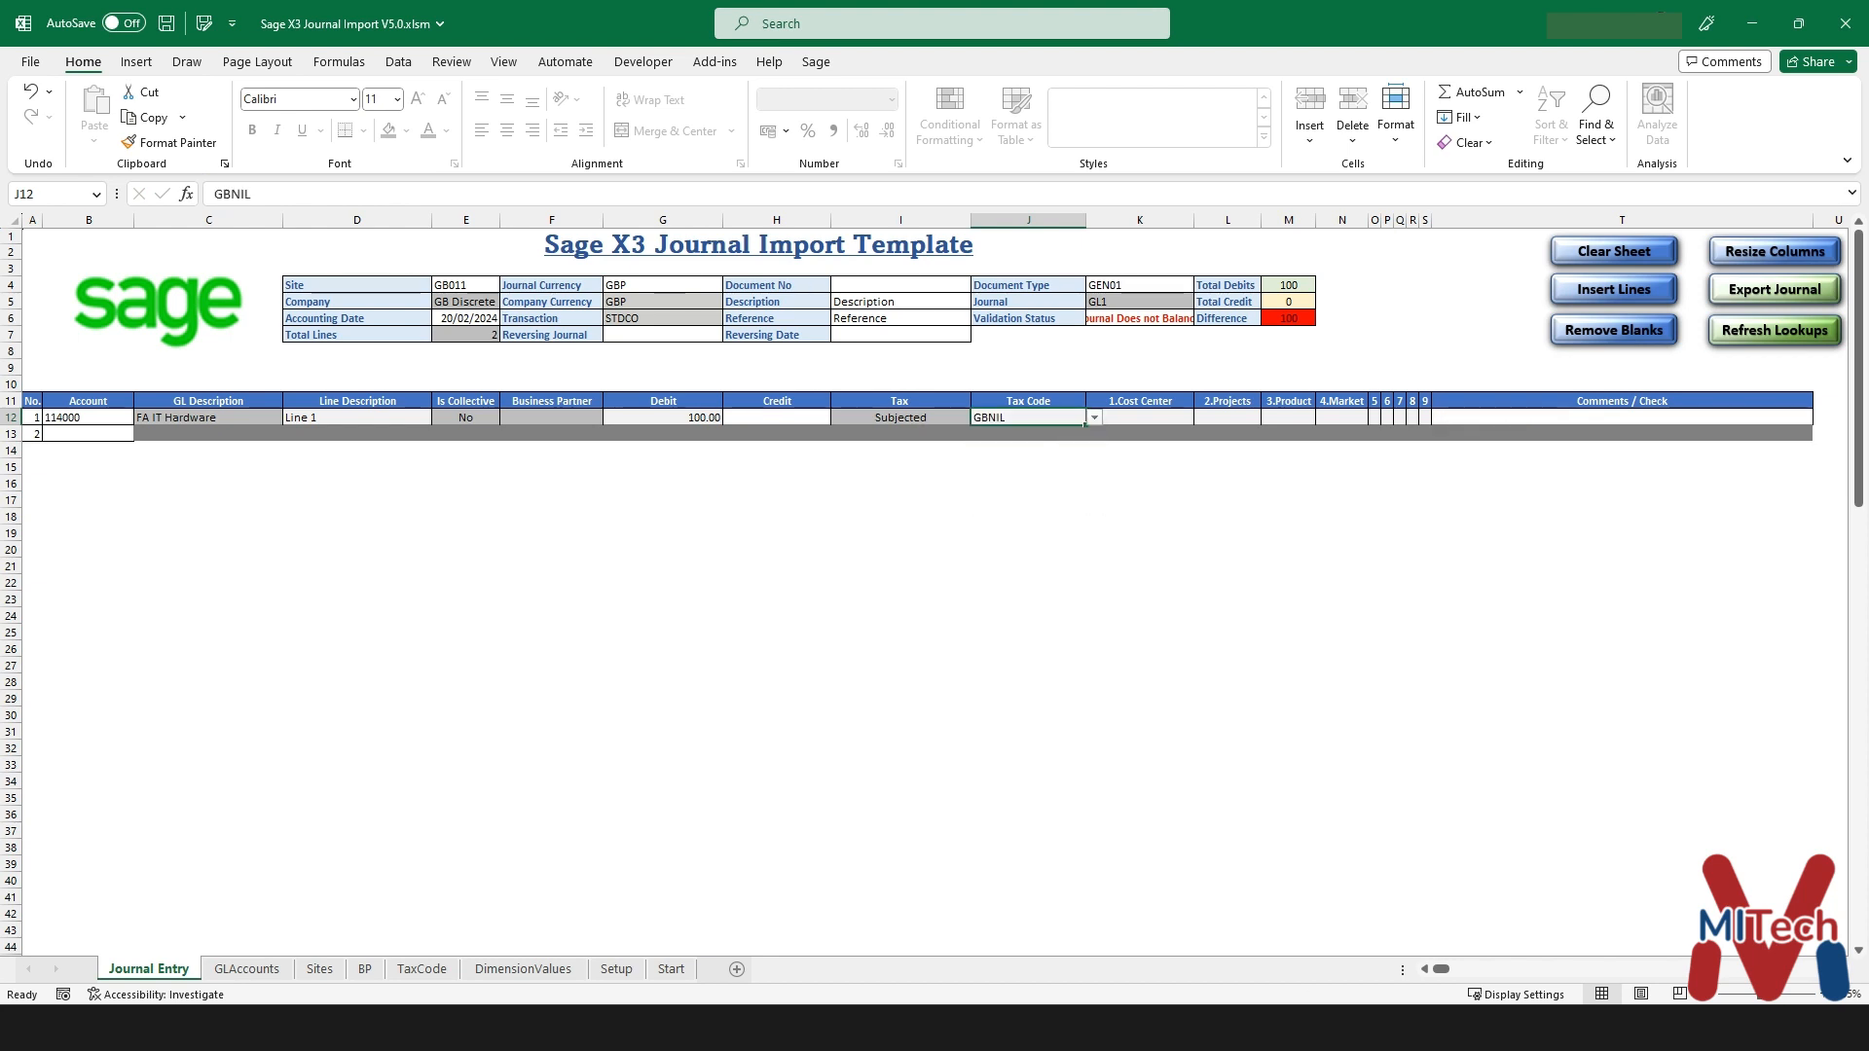
# - Fill line 2 with account 600000, description Line2, credit 100 and tax code GBENL
pyautogui.press('Return')
pyautogui.write('600000')
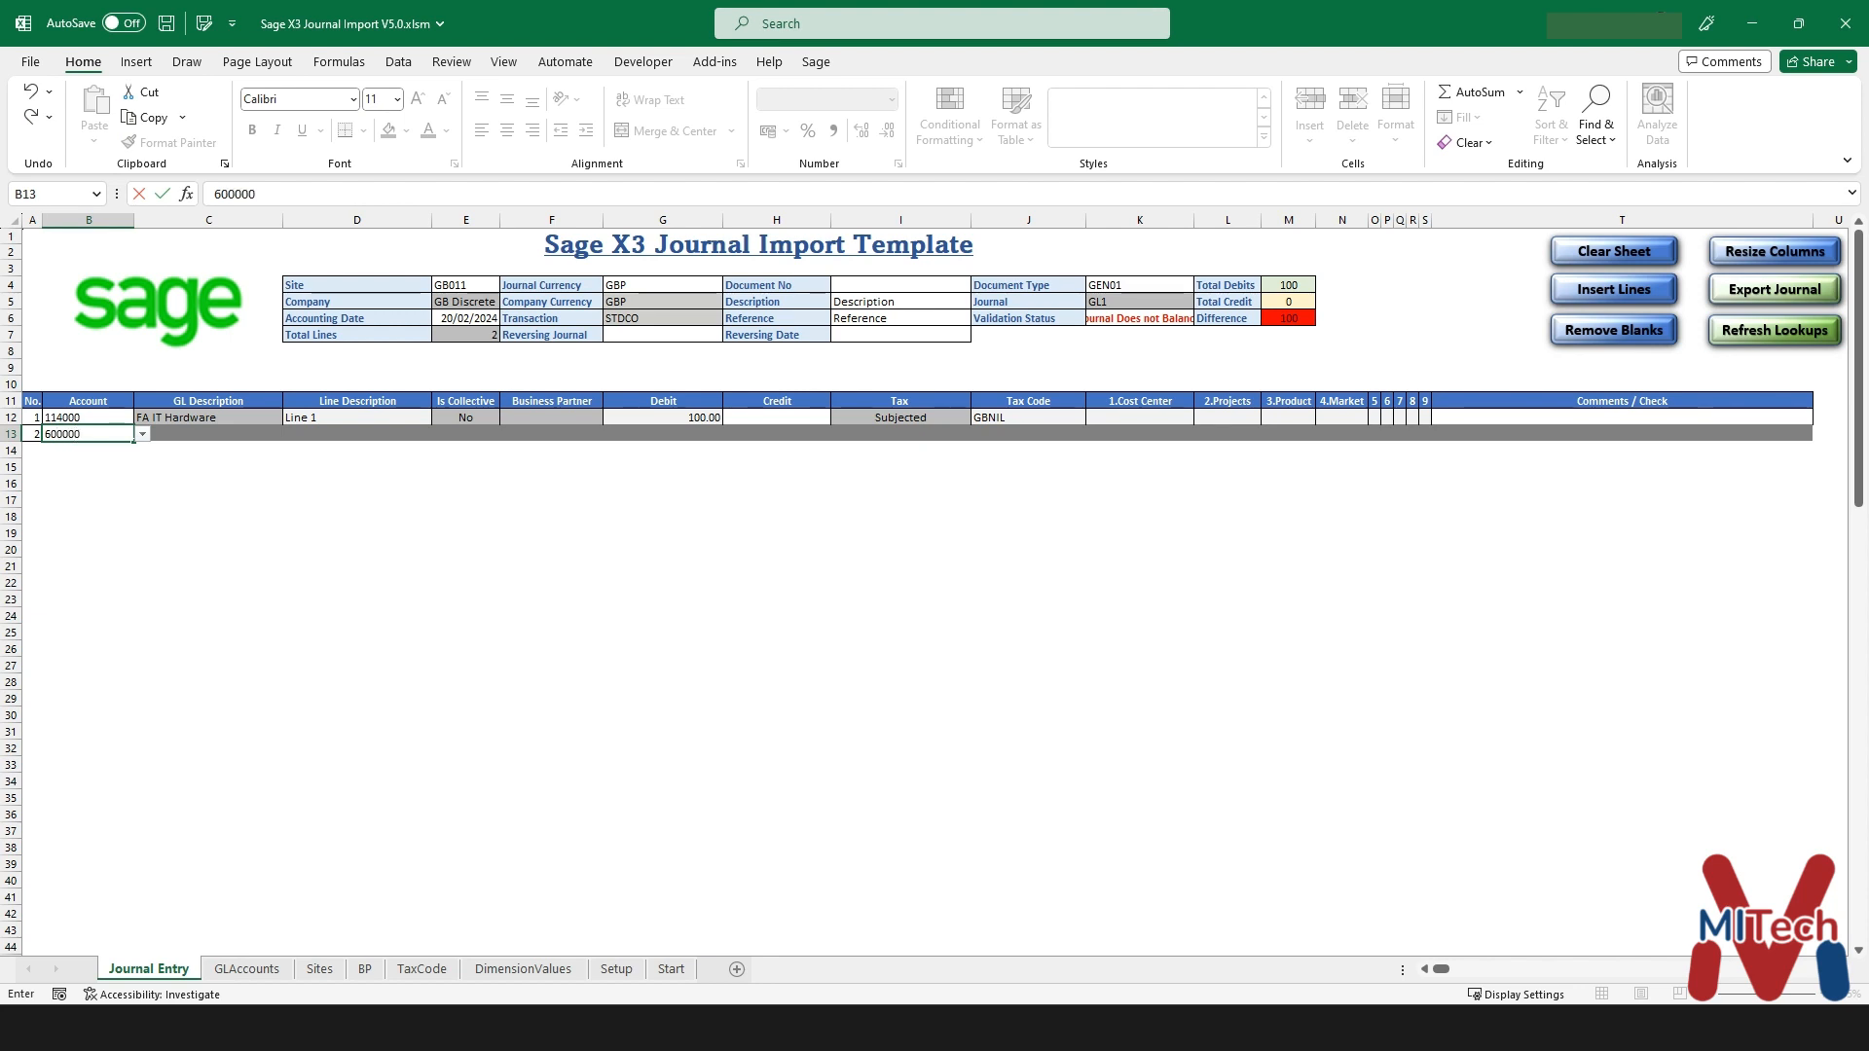
pyautogui.press('Return')
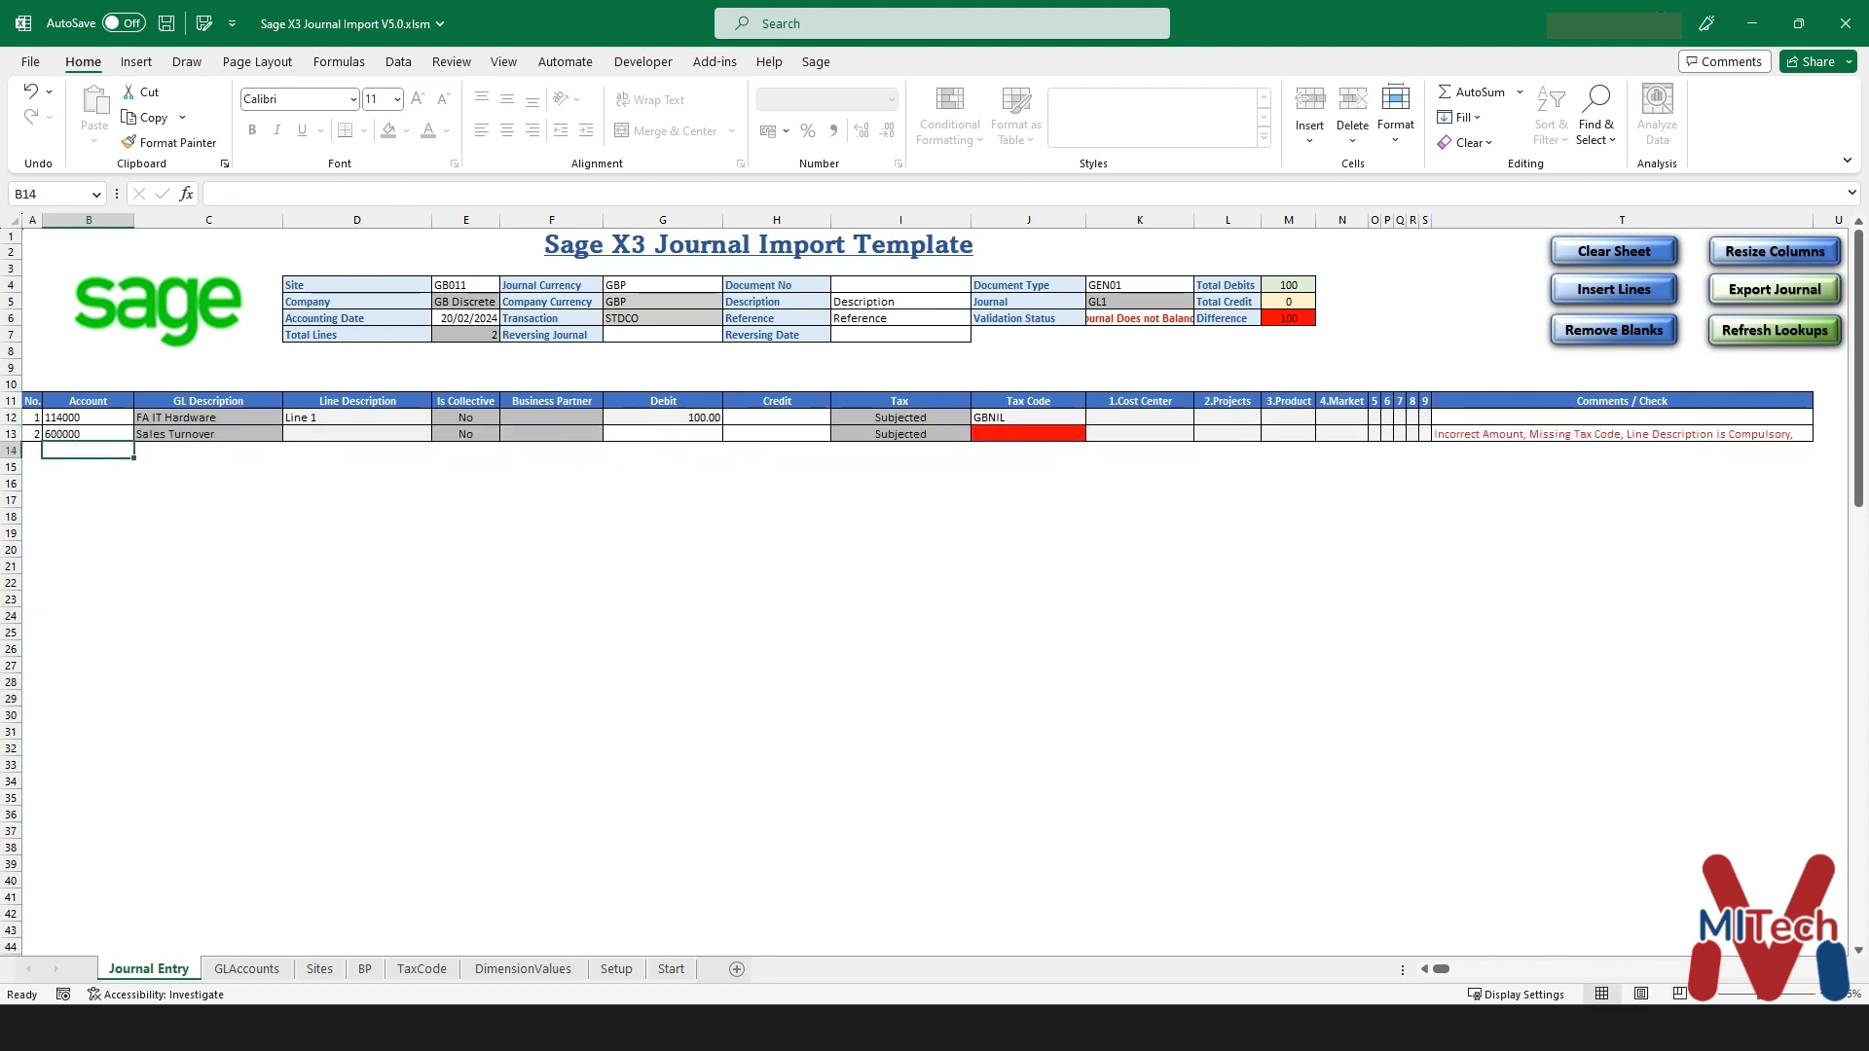
pyautogui.click(358, 434)
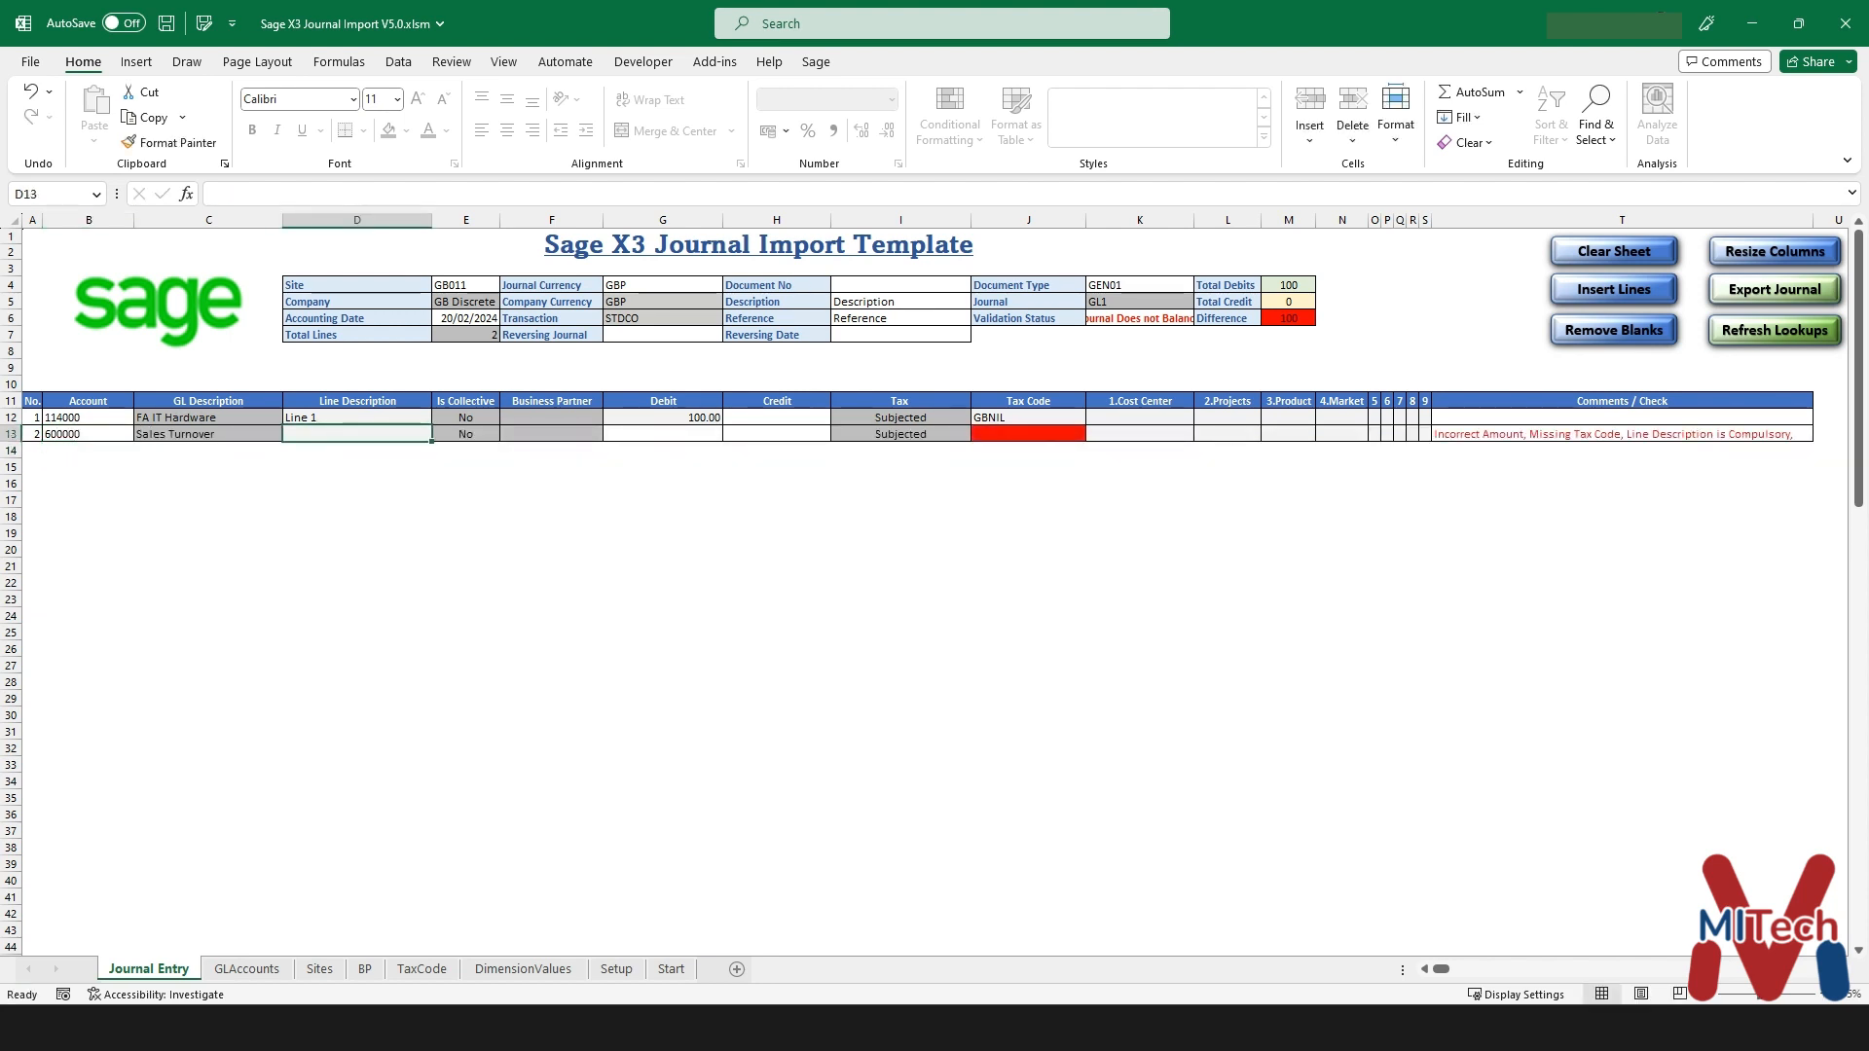
pyautogui.write('Line2')
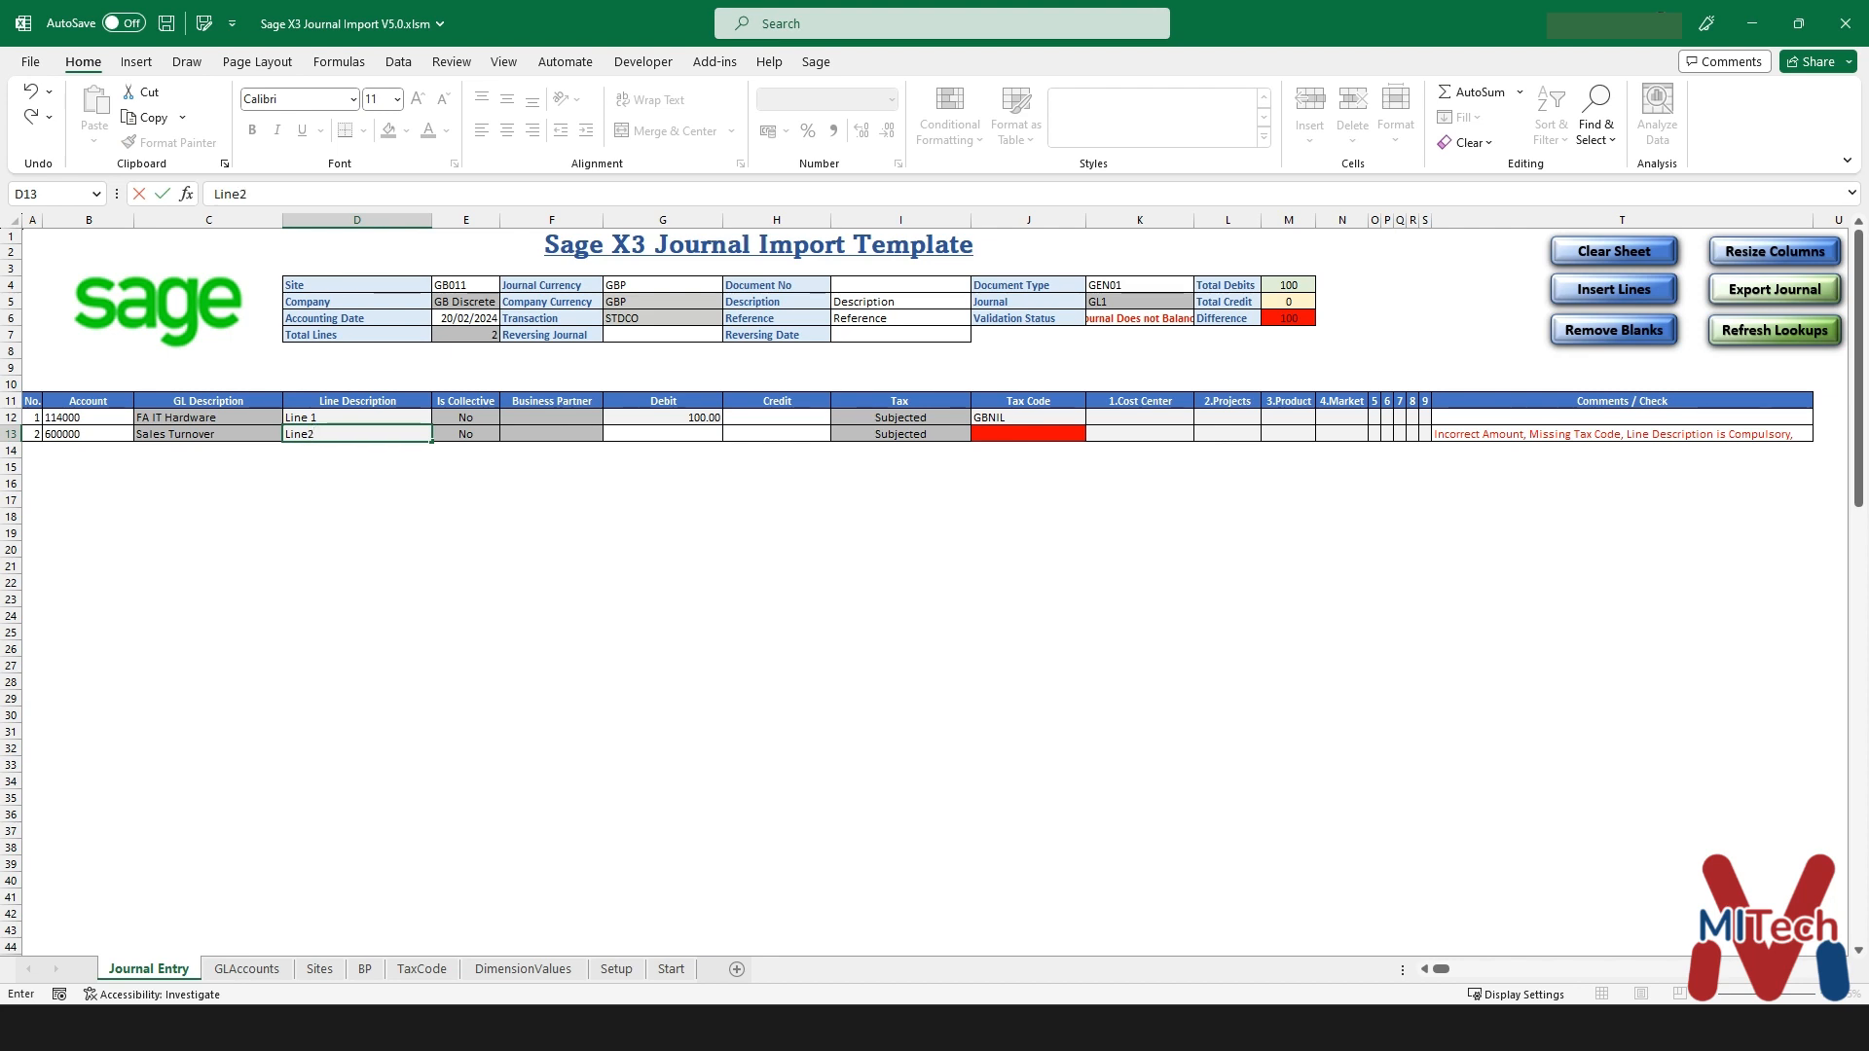
pyautogui.press('Tab')
pyautogui.press('Tab')
pyautogui.press('Tab')
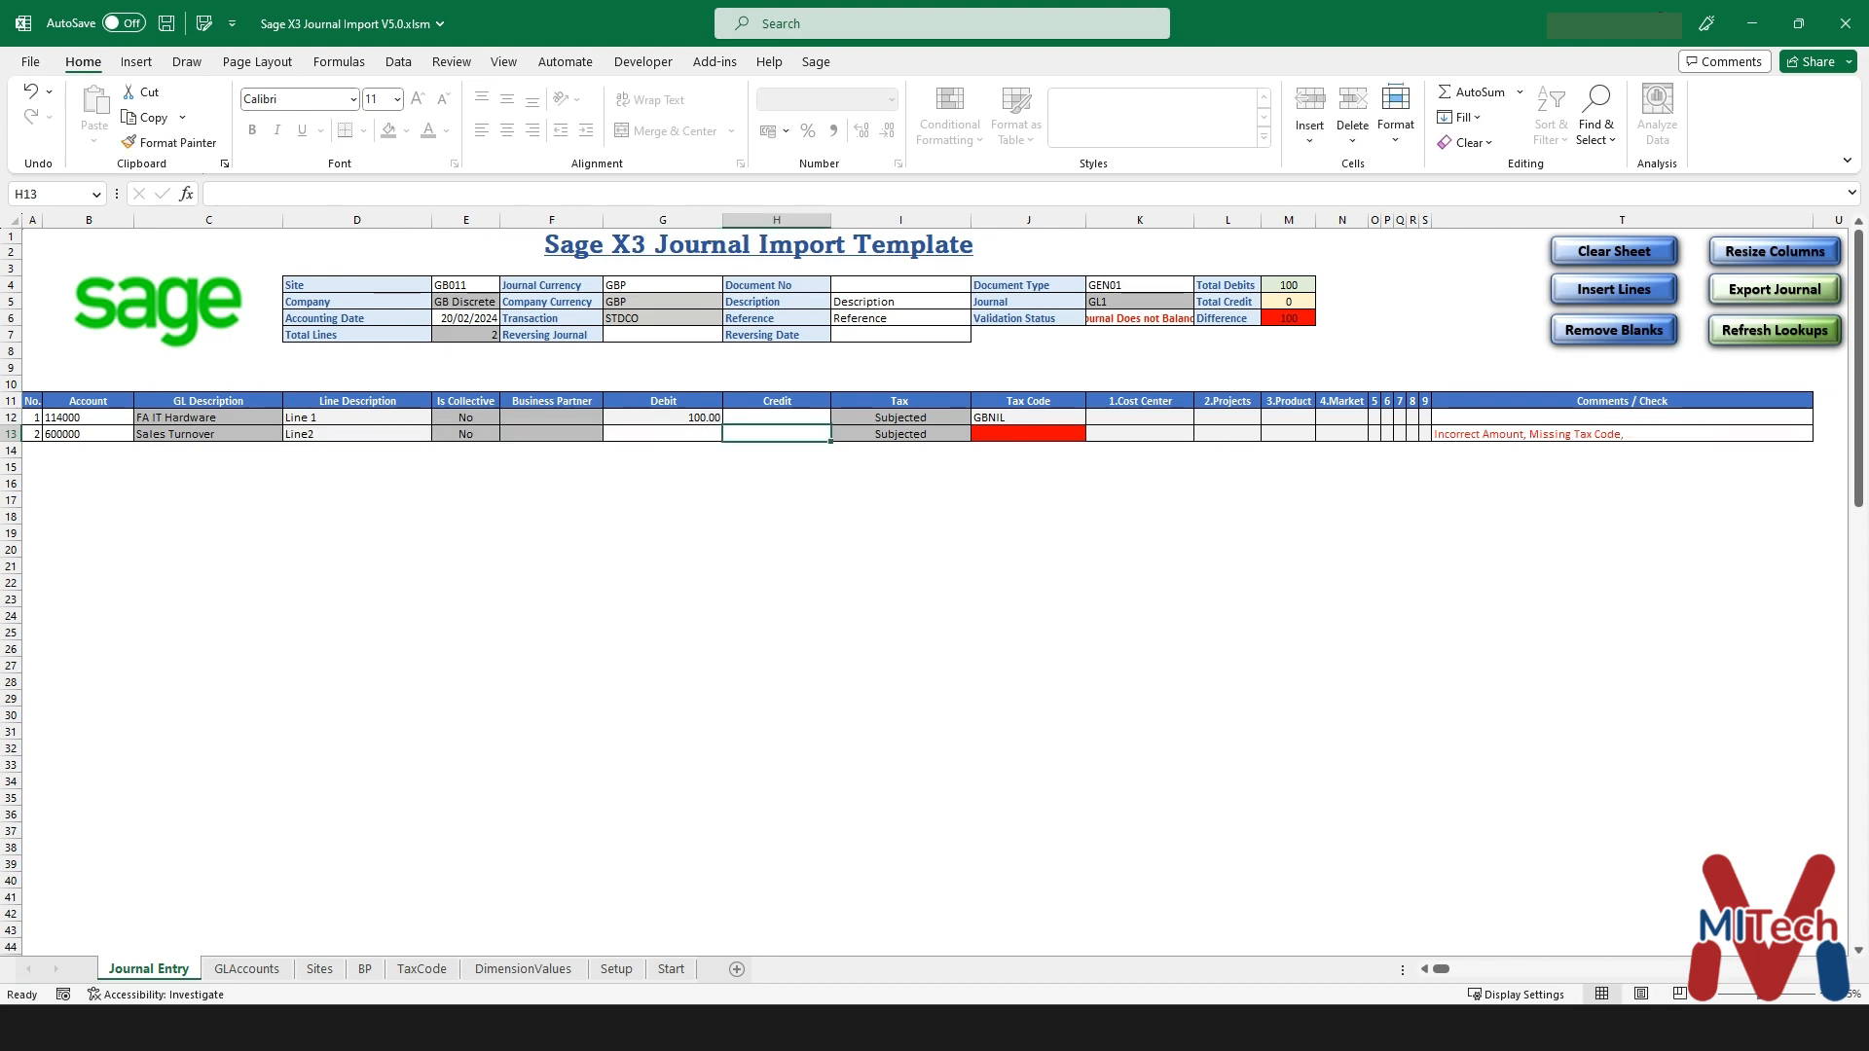
pyautogui.write('100')
pyautogui.press('Return')
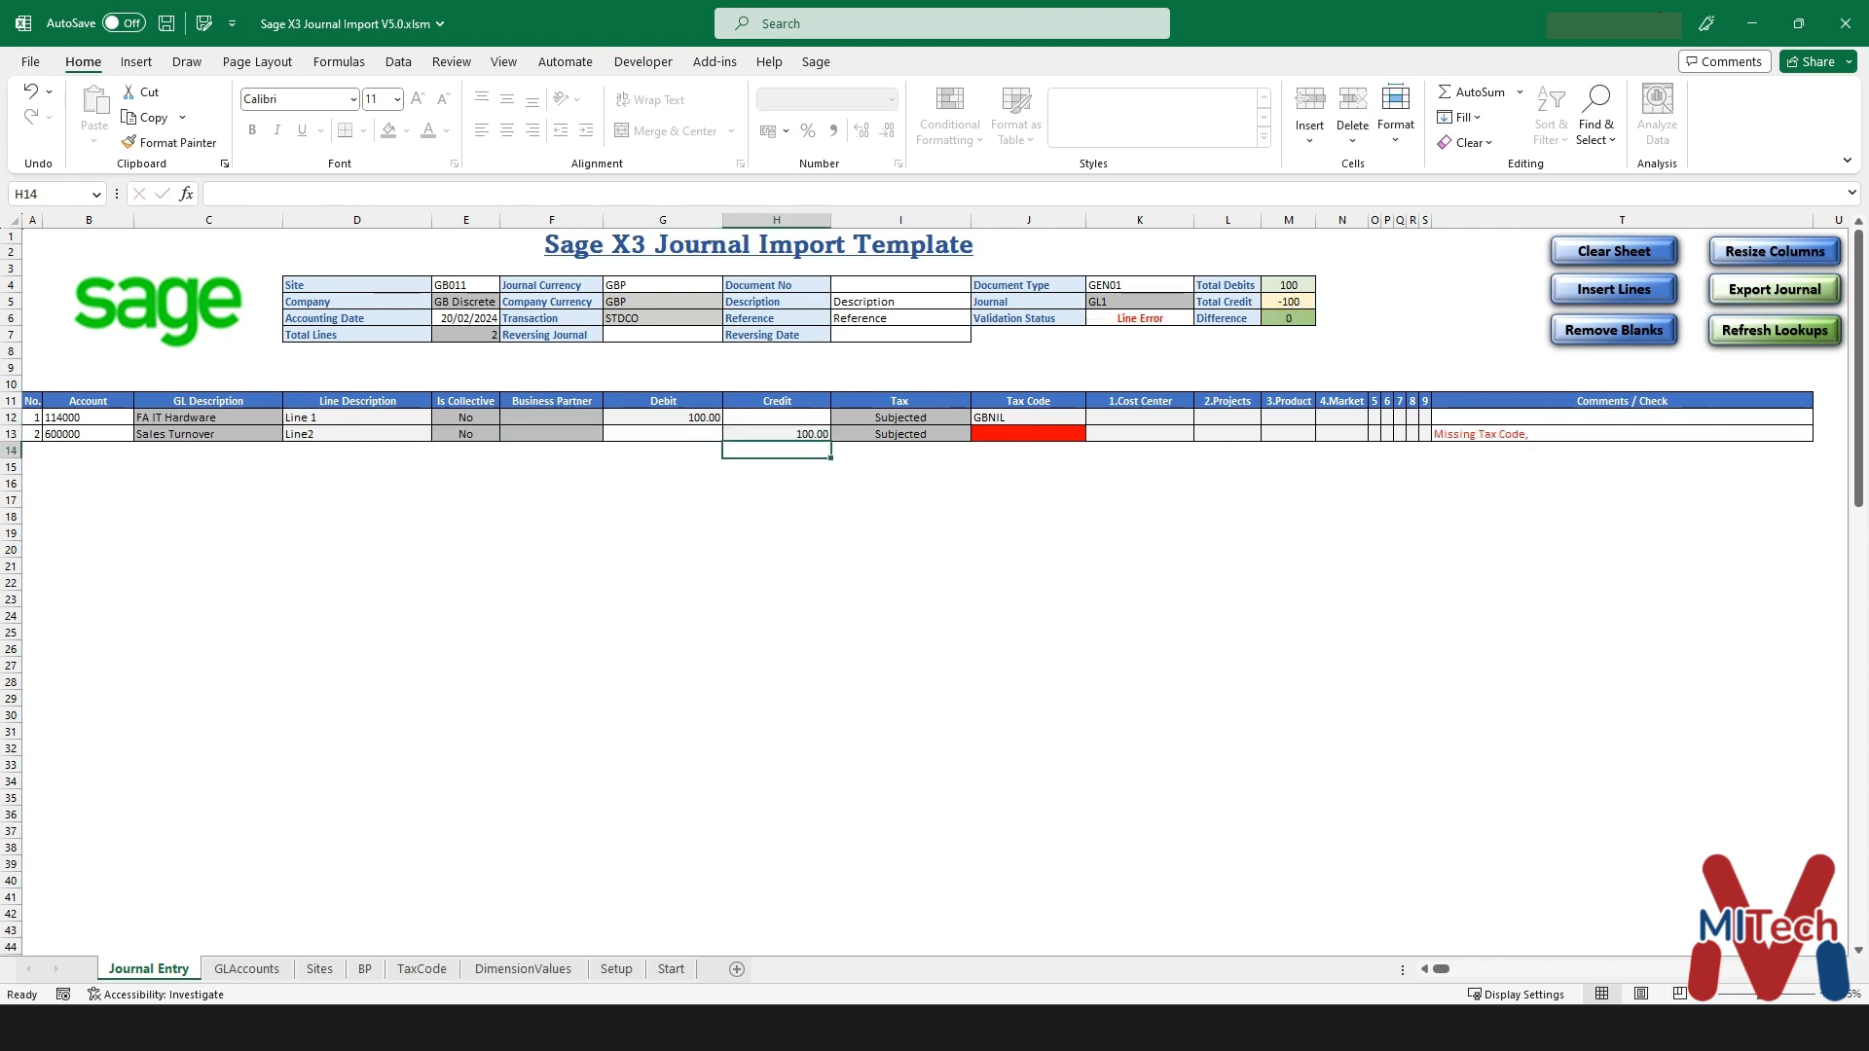
pyautogui.click(1028, 434)
pyautogui.click(1095, 434)
pyautogui.click(1022, 491)
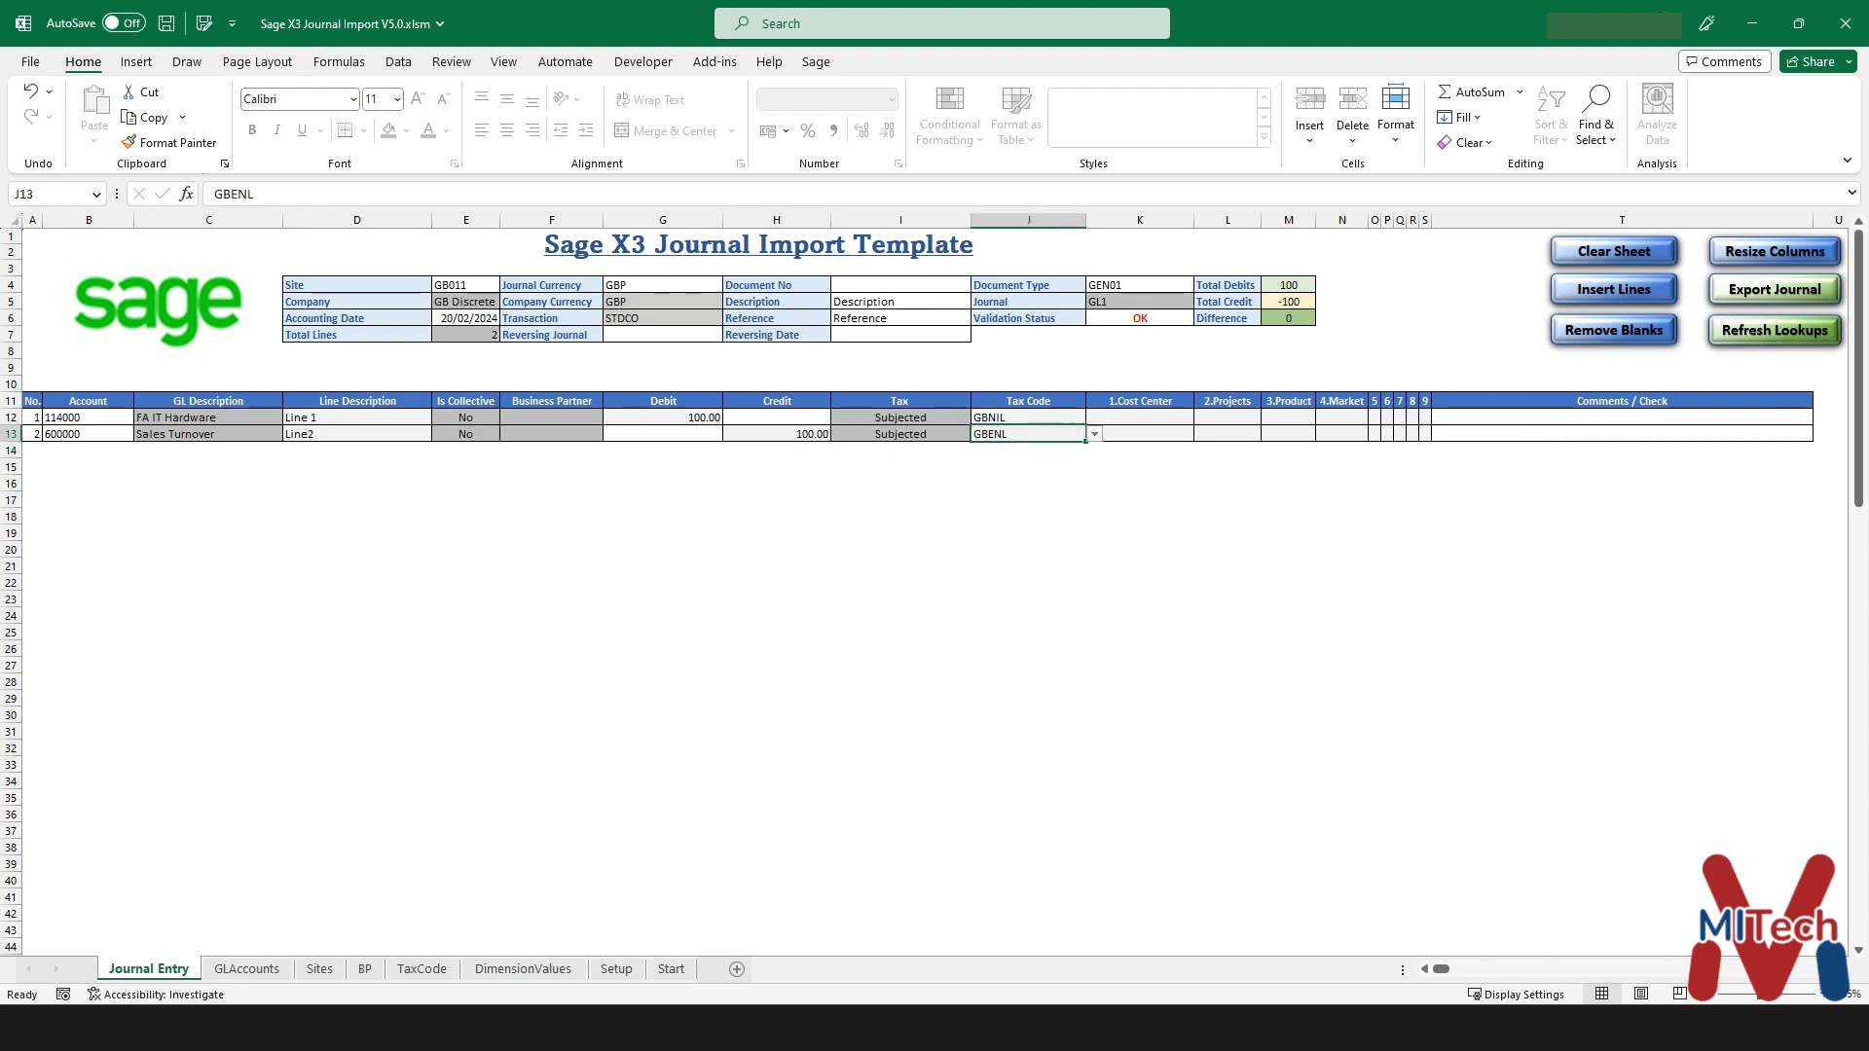
pyautogui.click(87, 451)
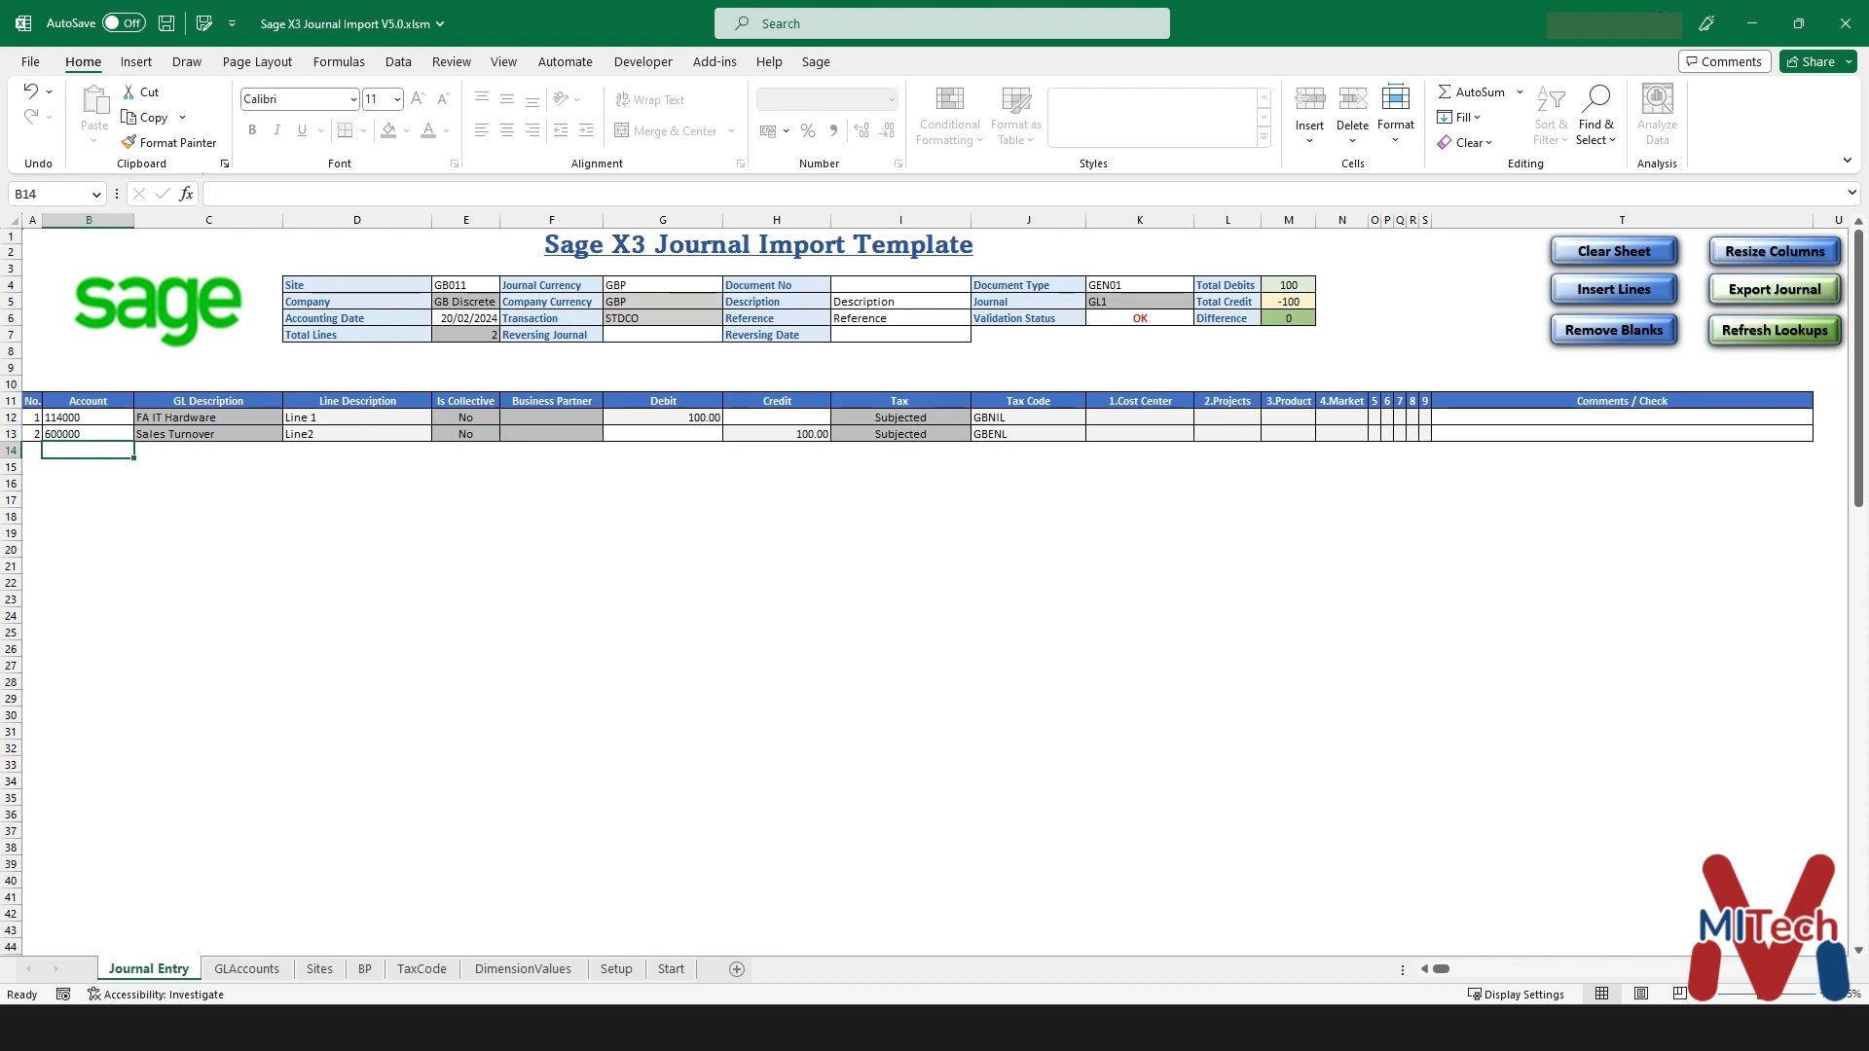
# - Insert 5 new journal lines
pyautogui.click(1614, 290)
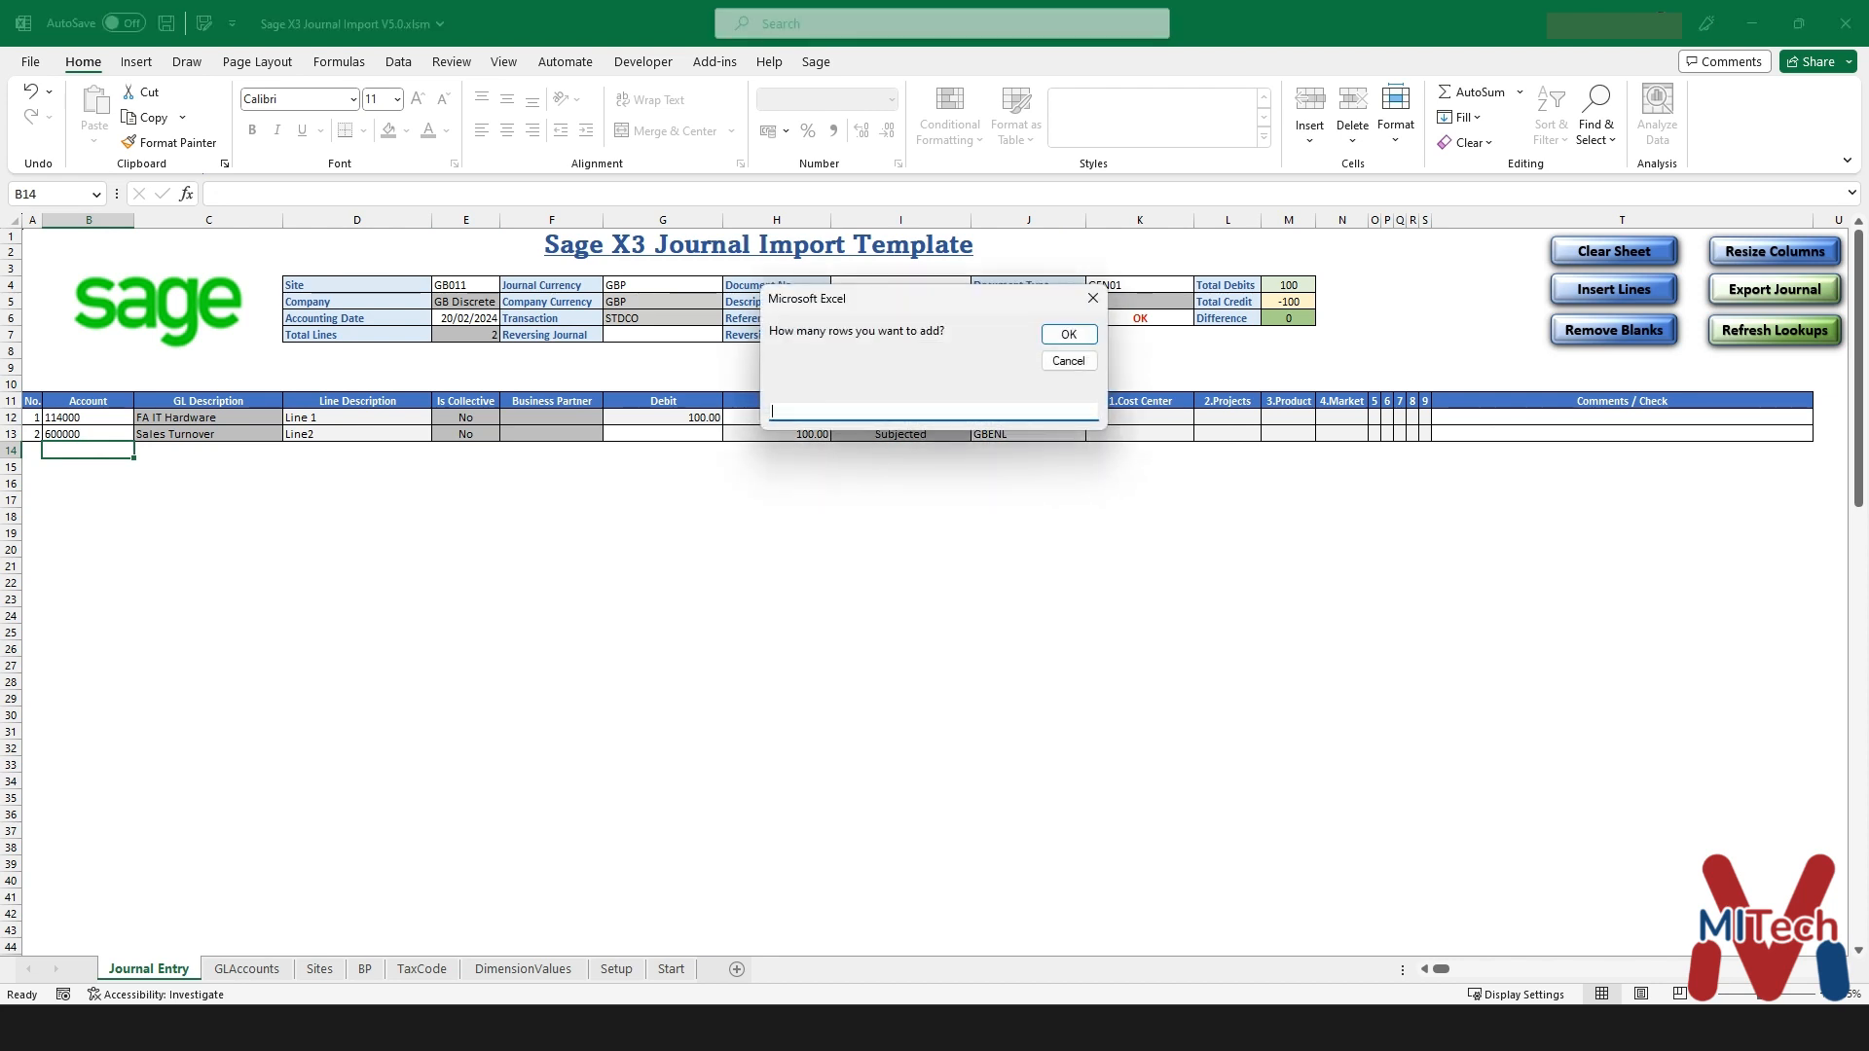
pyautogui.write('5')
pyautogui.press('Return')
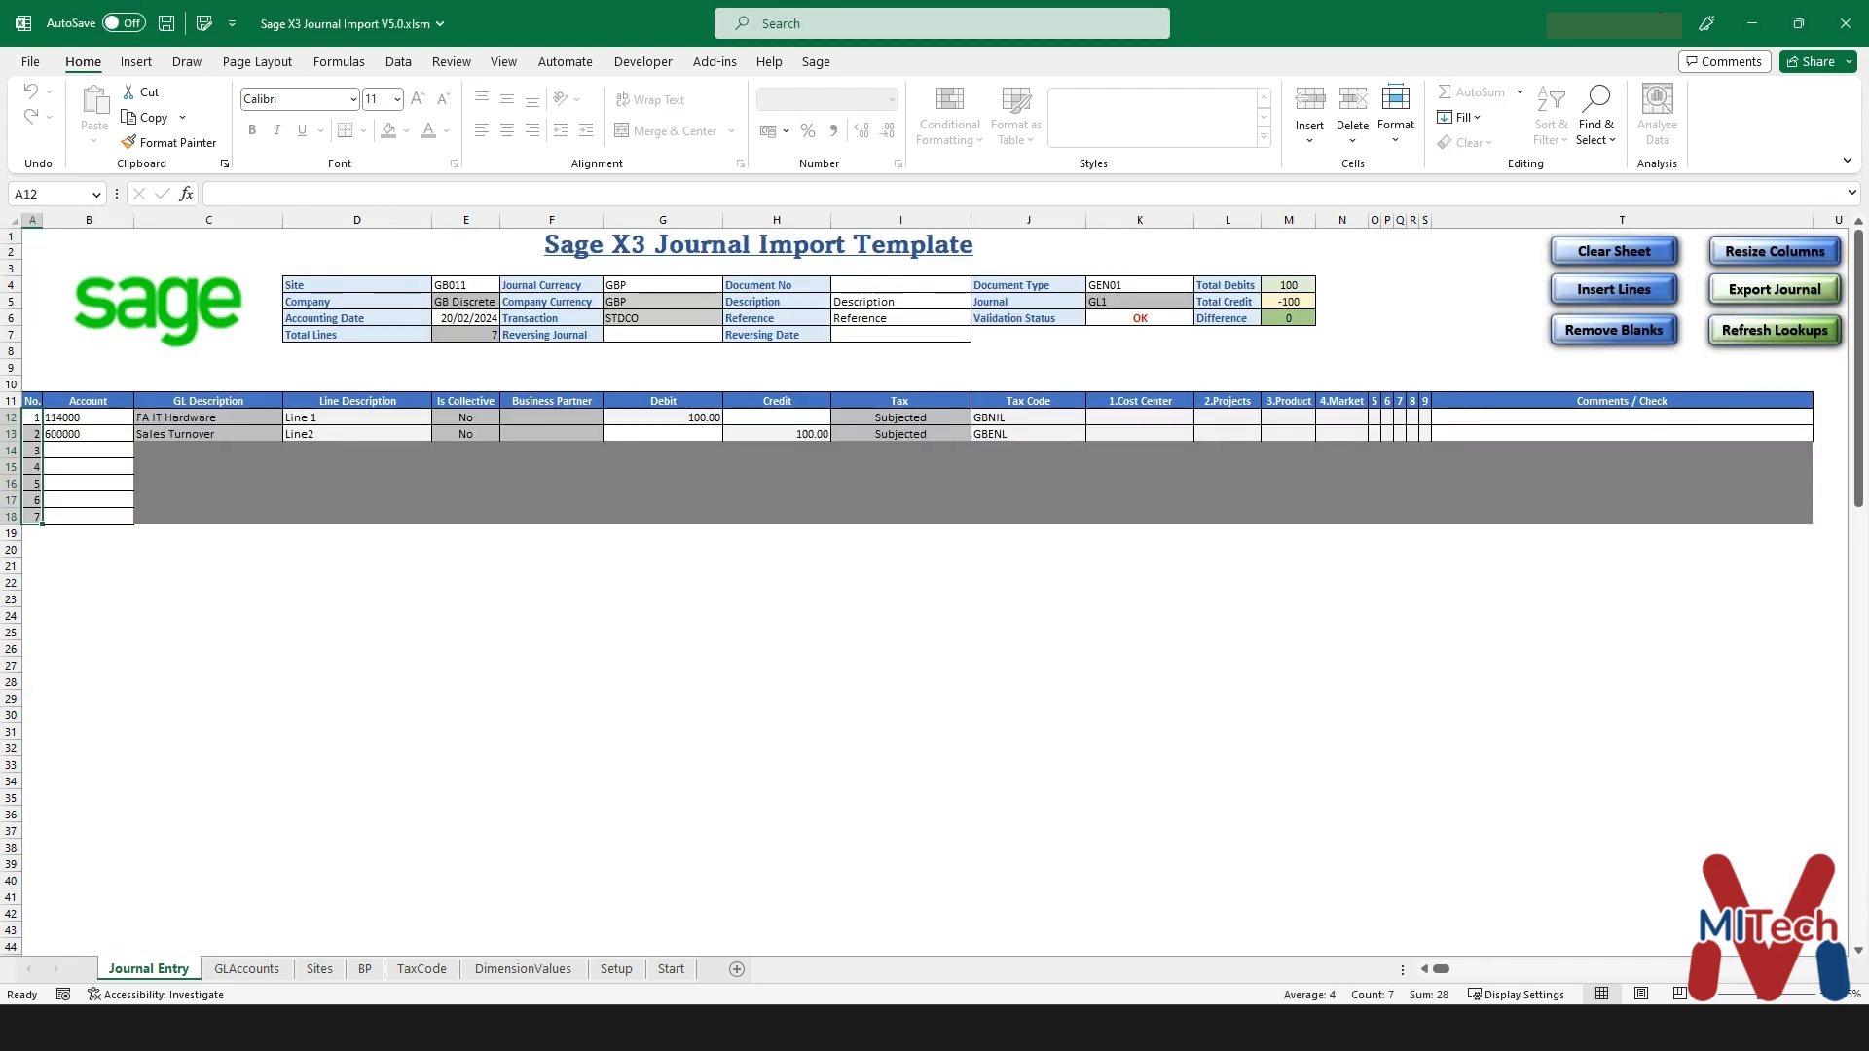
# - Fill line 5 with account 201110 (Bank A/c EUR), description Line 3 and debit 10
pyautogui.click(89, 484)
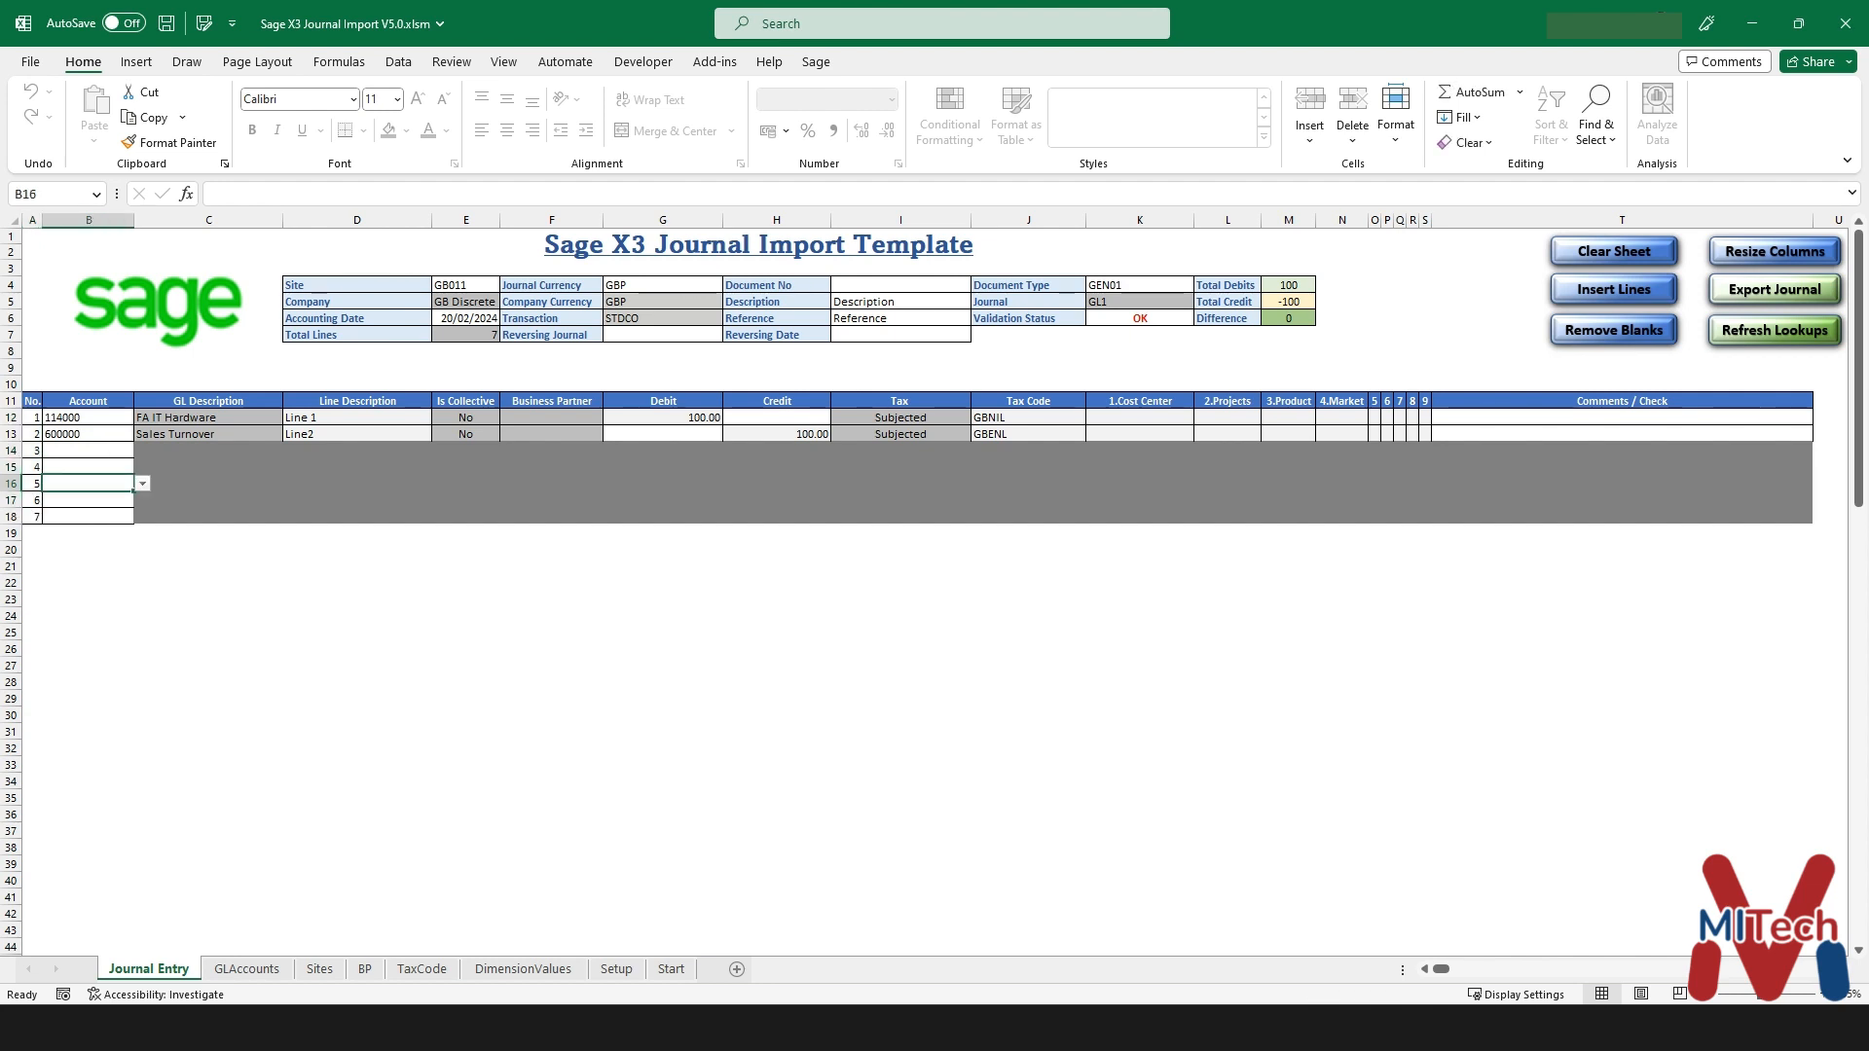
pyautogui.click(142, 484)
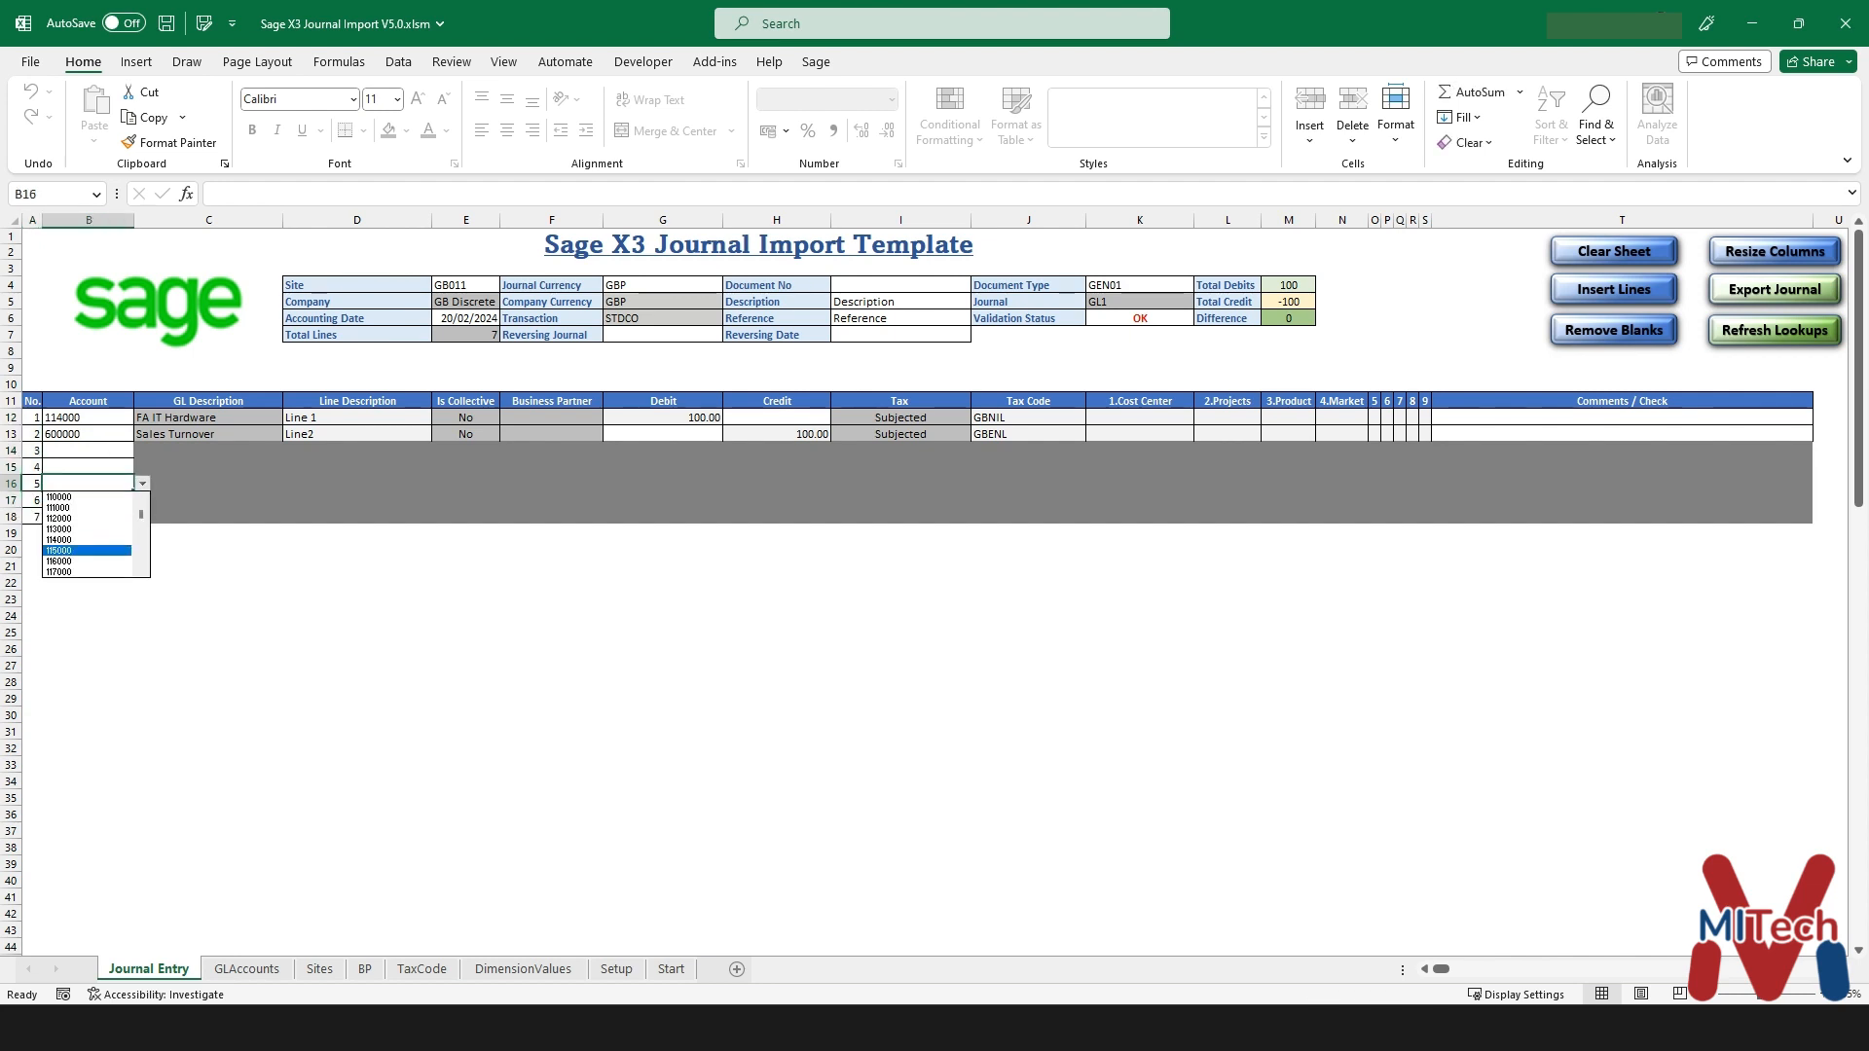
pyautogui.scroll(-5, 87, 550)
pyautogui.click(87, 550)
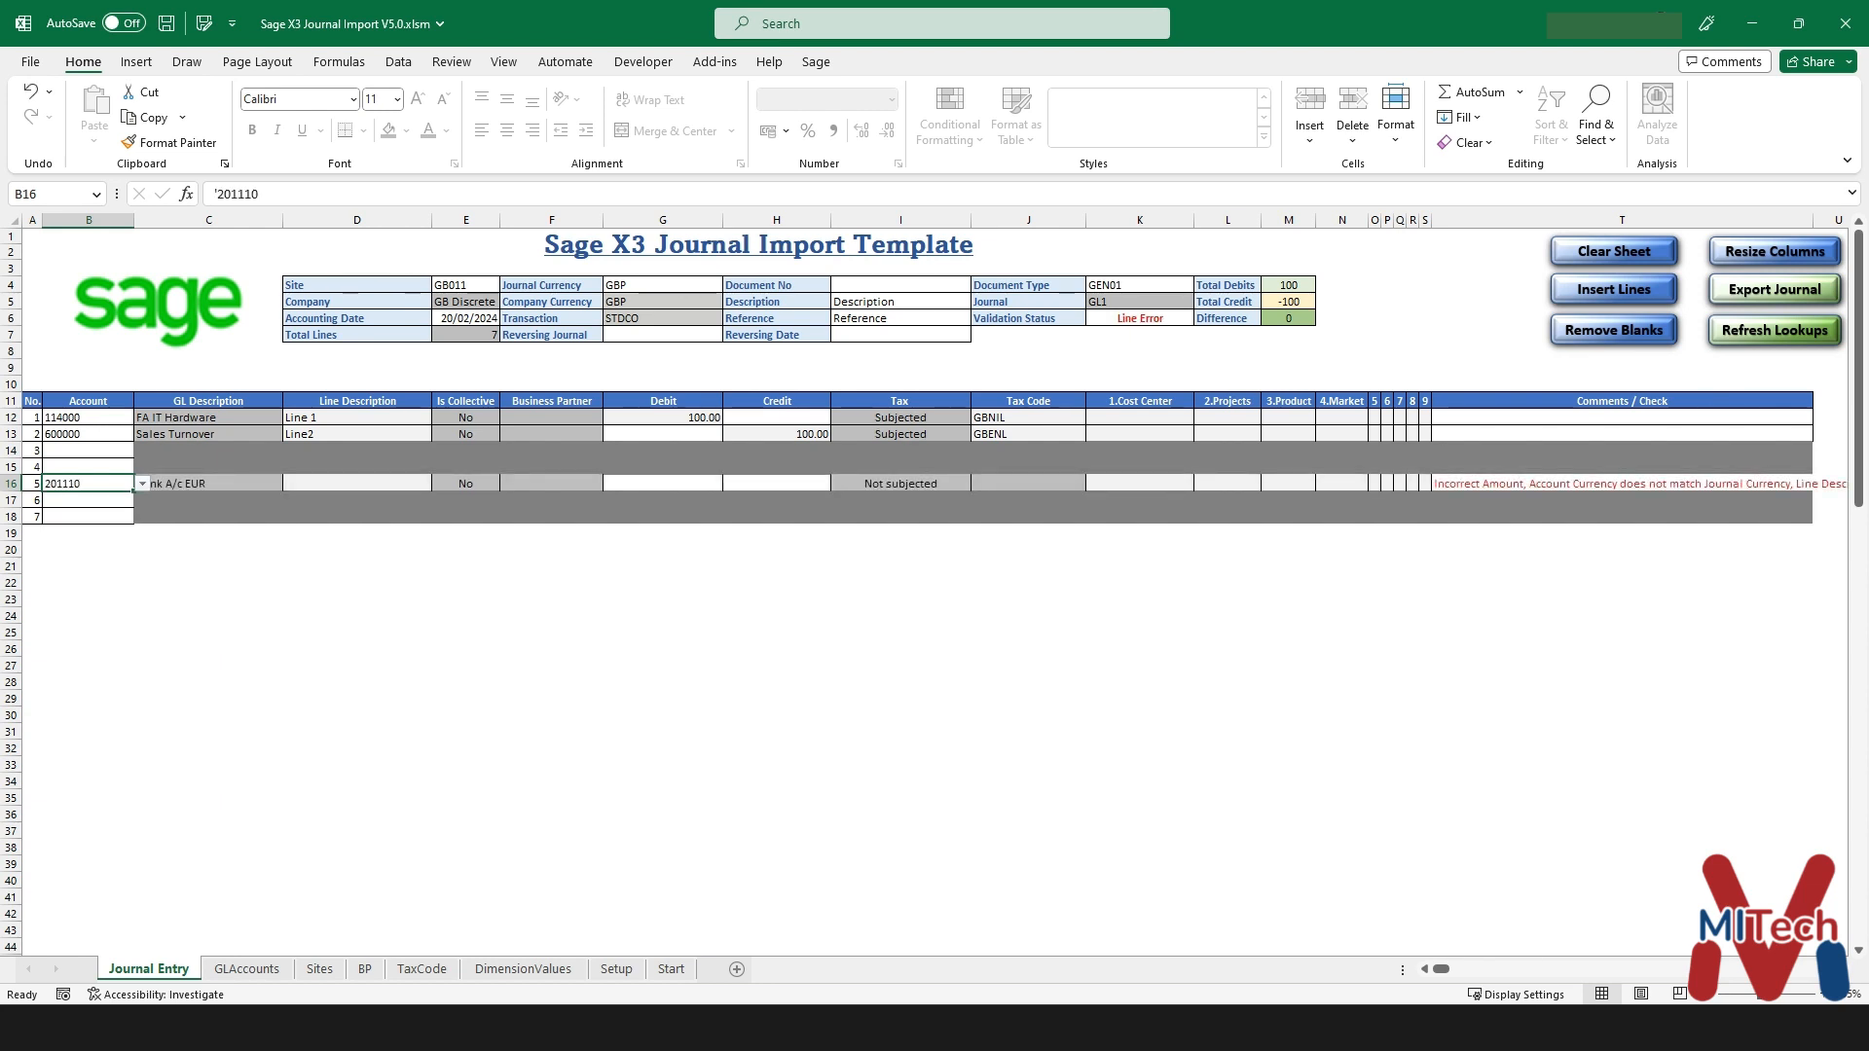
pyautogui.click(357, 484)
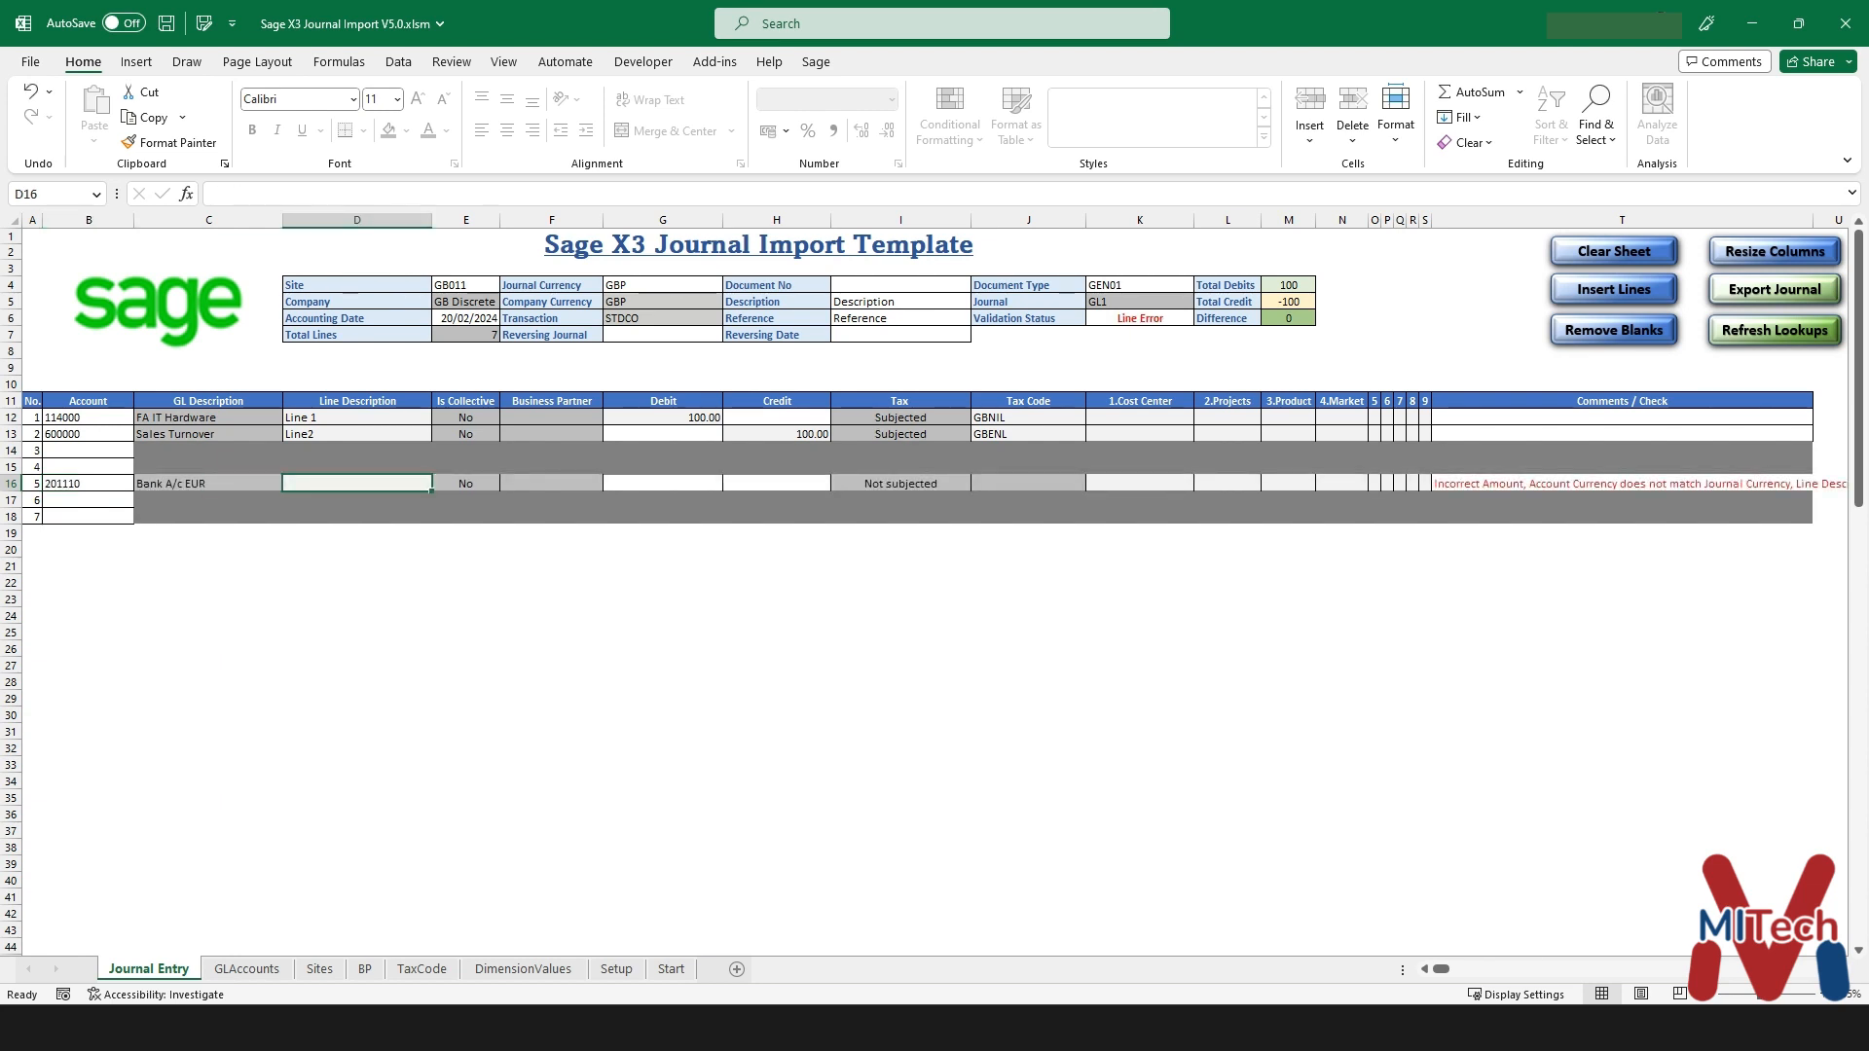
pyautogui.write('Line')
pyautogui.press('Tab')
pyautogui.press('Tab')
pyautogui.press('Tab')
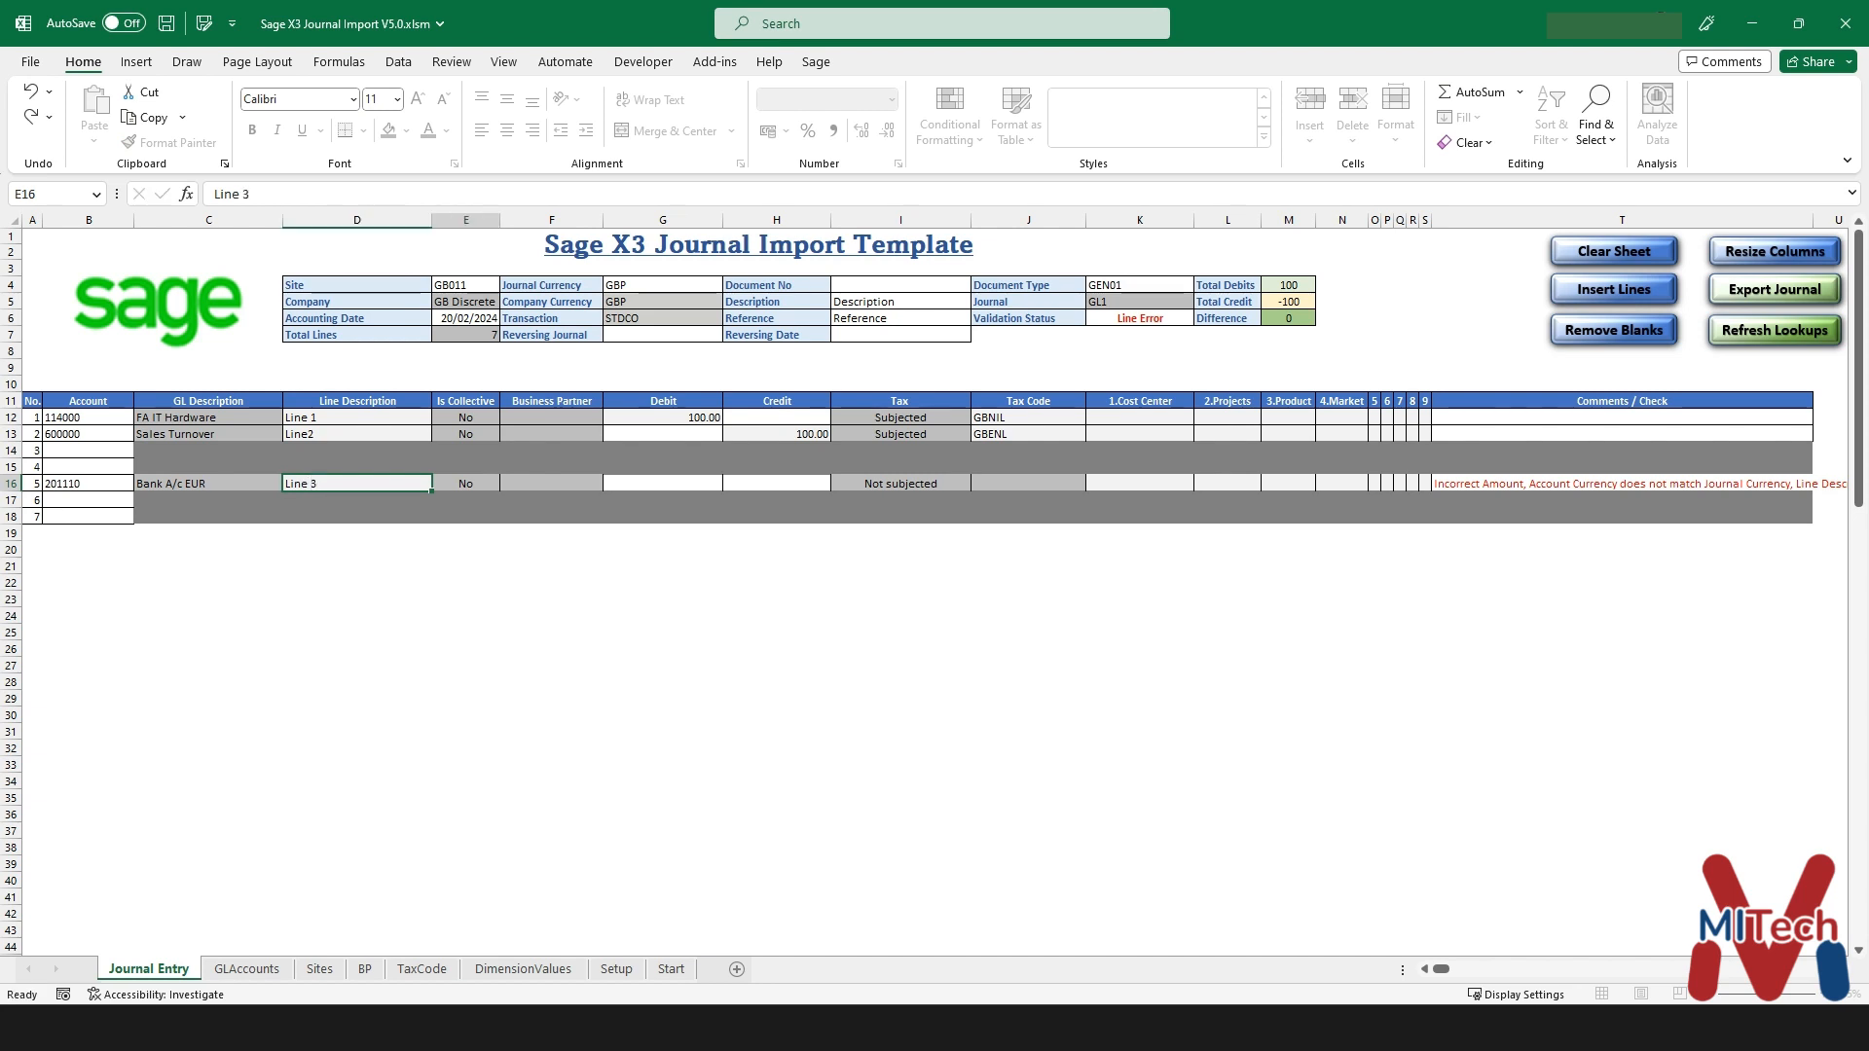
pyautogui.write('10')
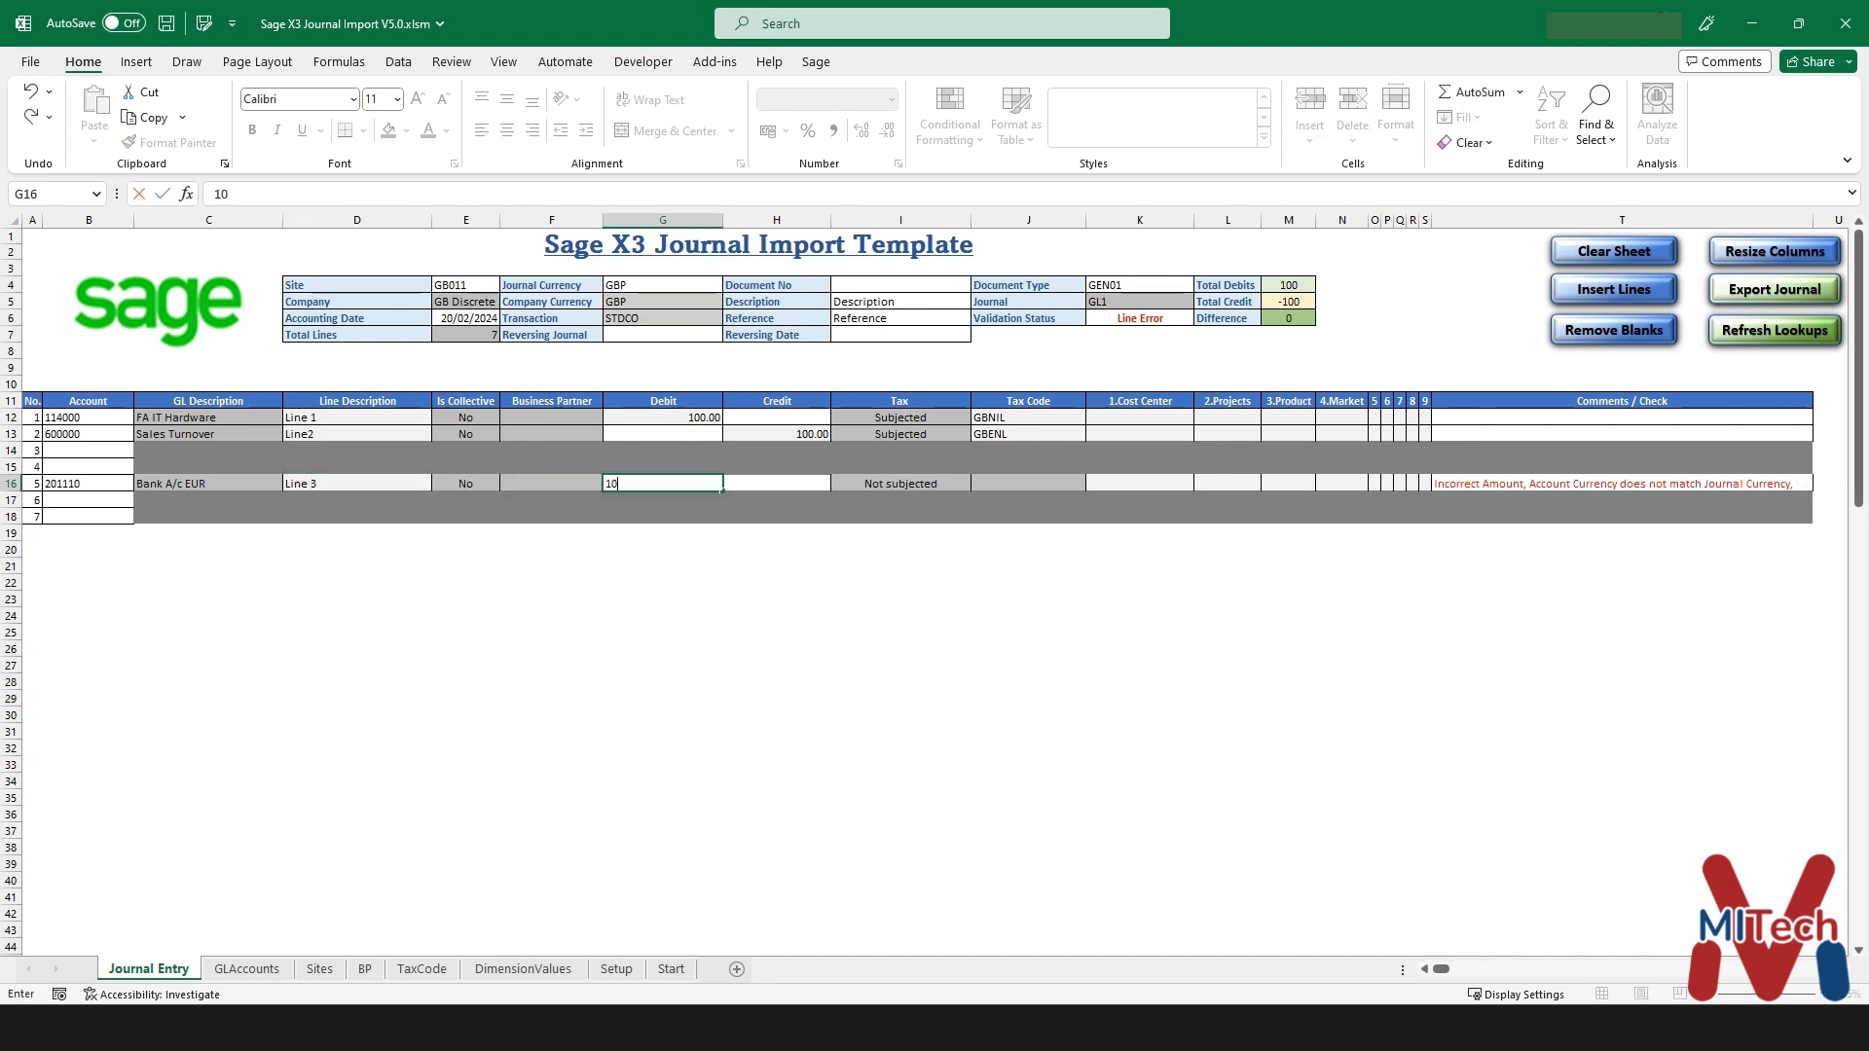
pyautogui.press('Tab')
pyautogui.press('Tab')
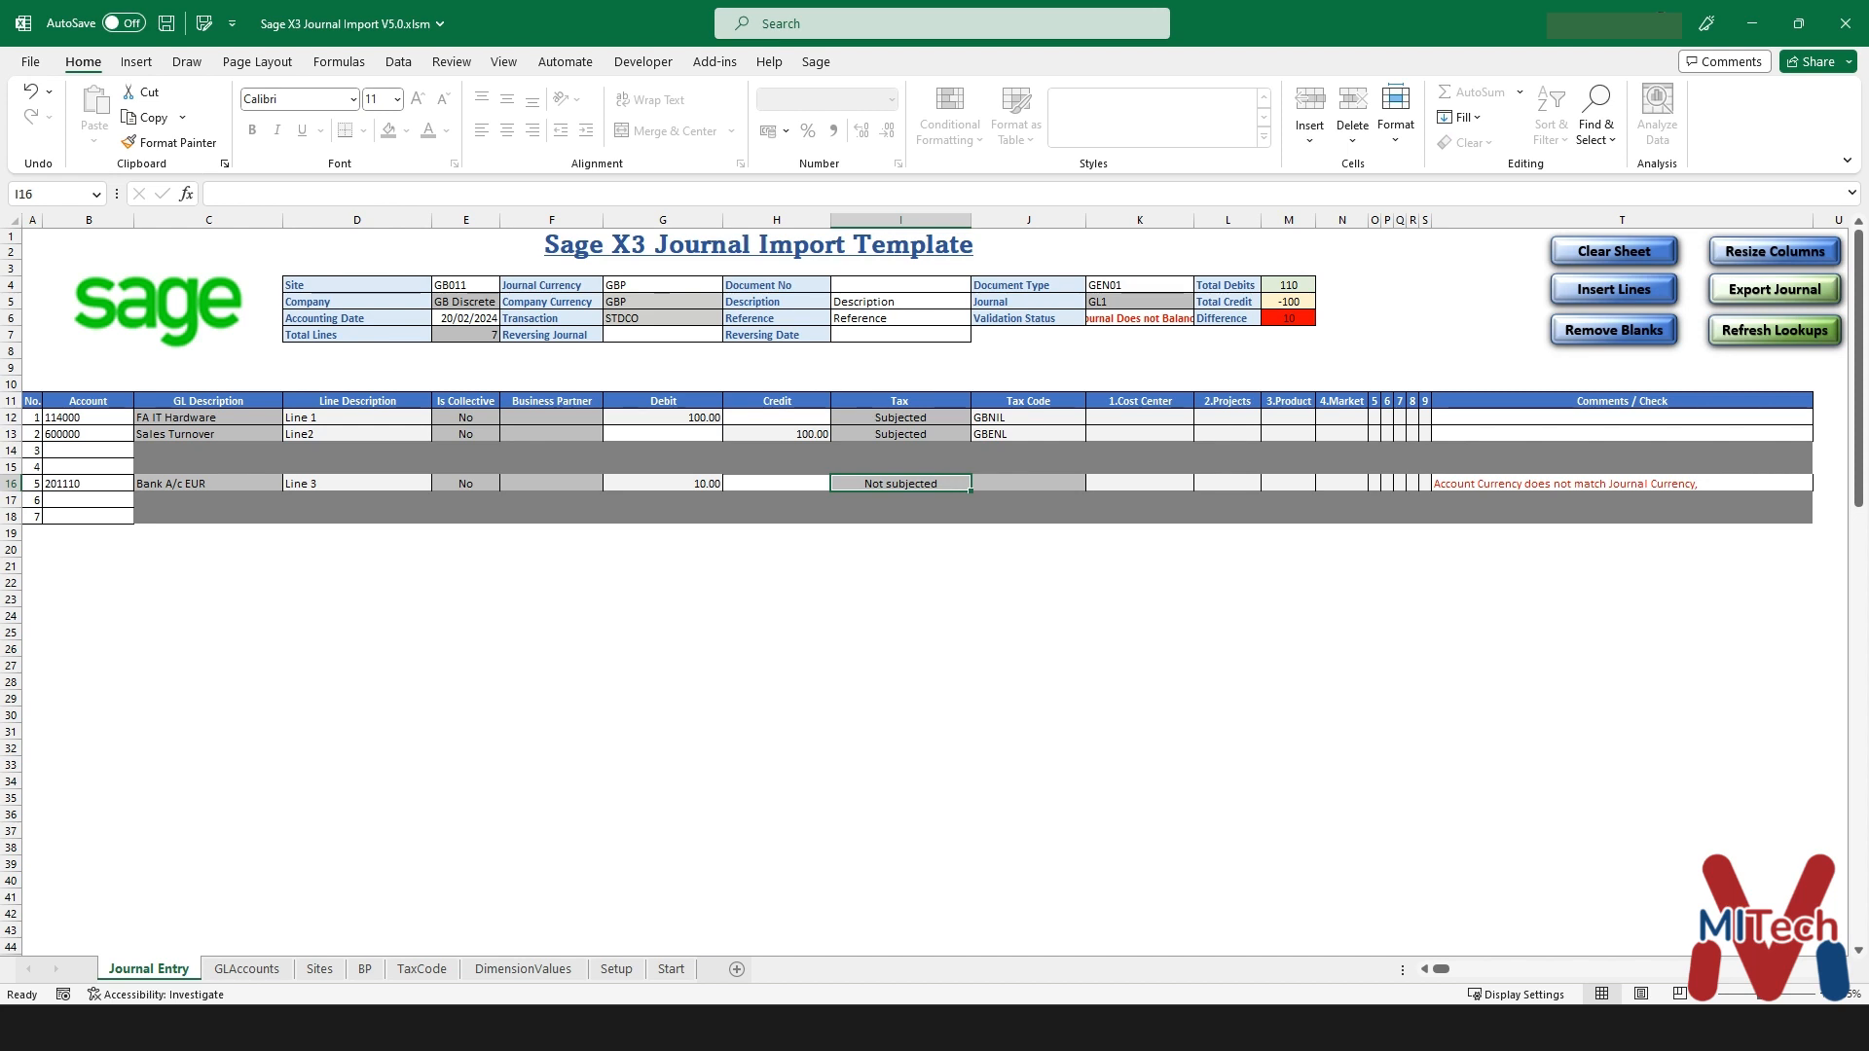
pyautogui.press('Tab')
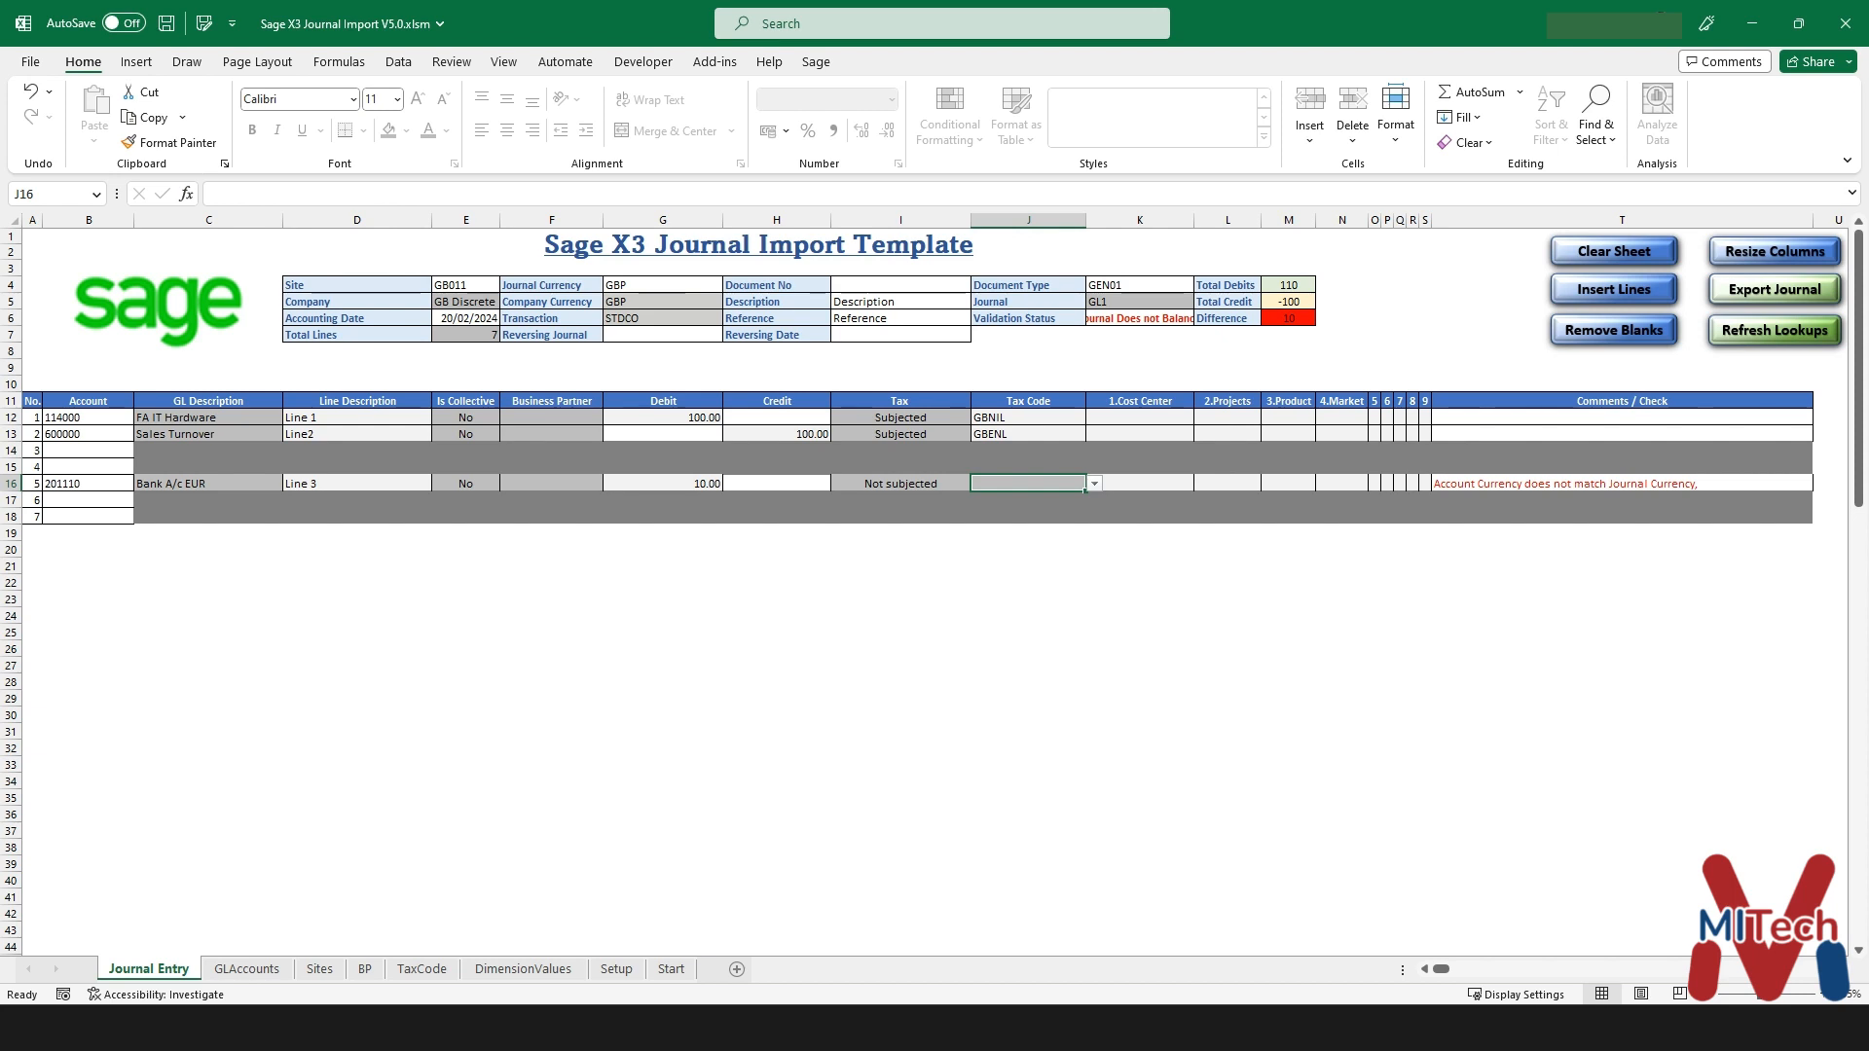
# - Switch line 5 to account 201100 (Bank A/c GBP) to clear the currency warning, then resize columns
pyautogui.click(1621, 483)
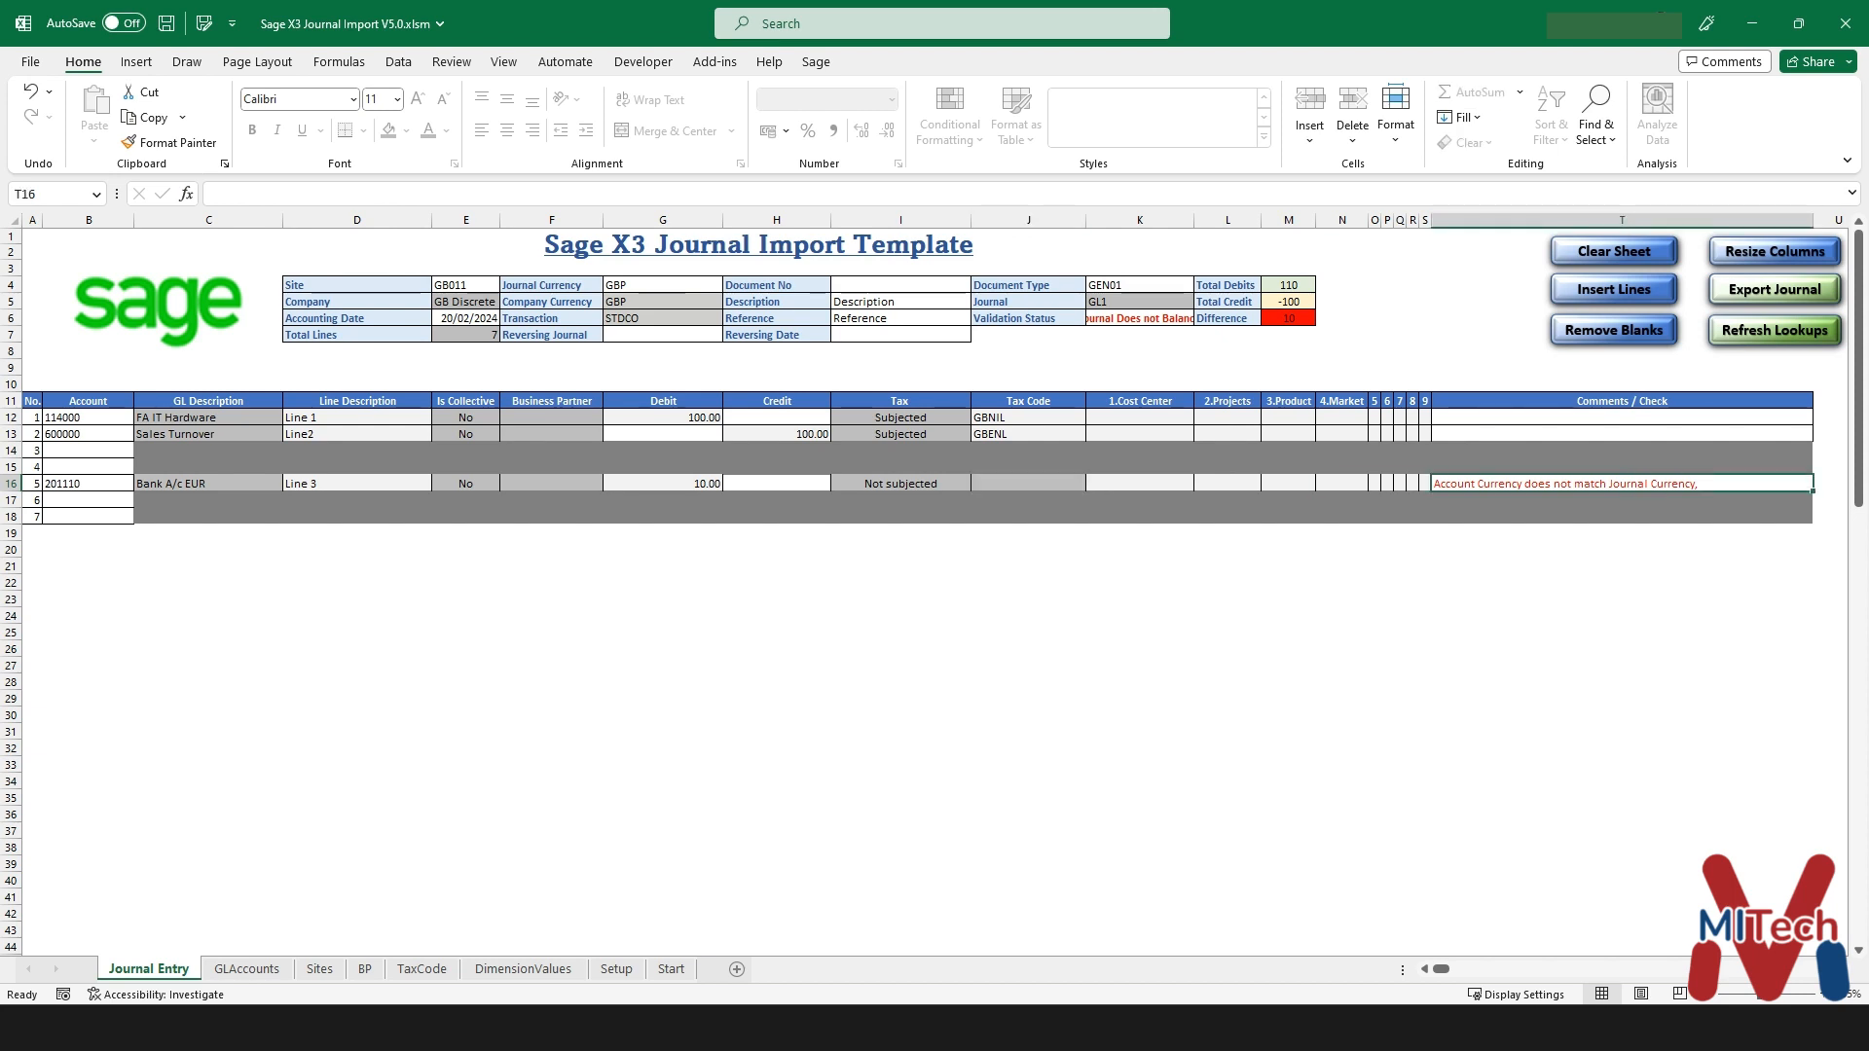
pyautogui.click(208, 484)
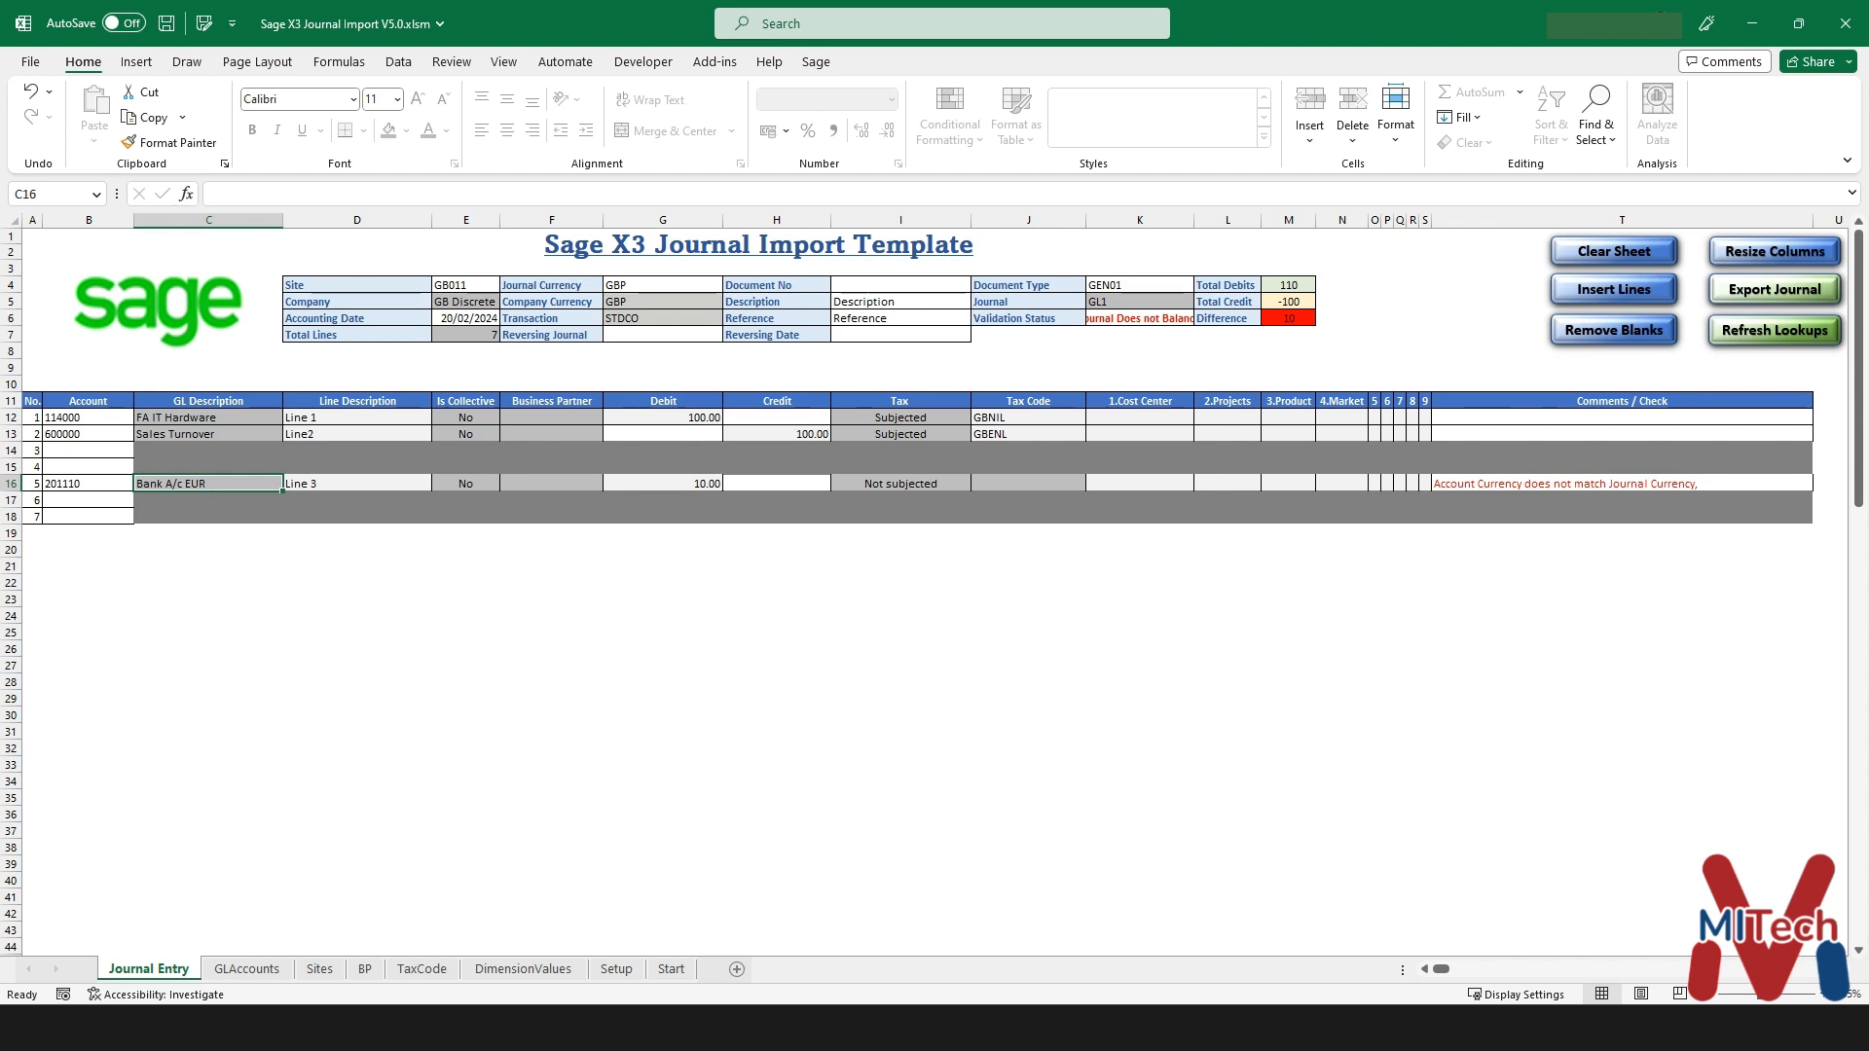
pyautogui.click(663, 285)
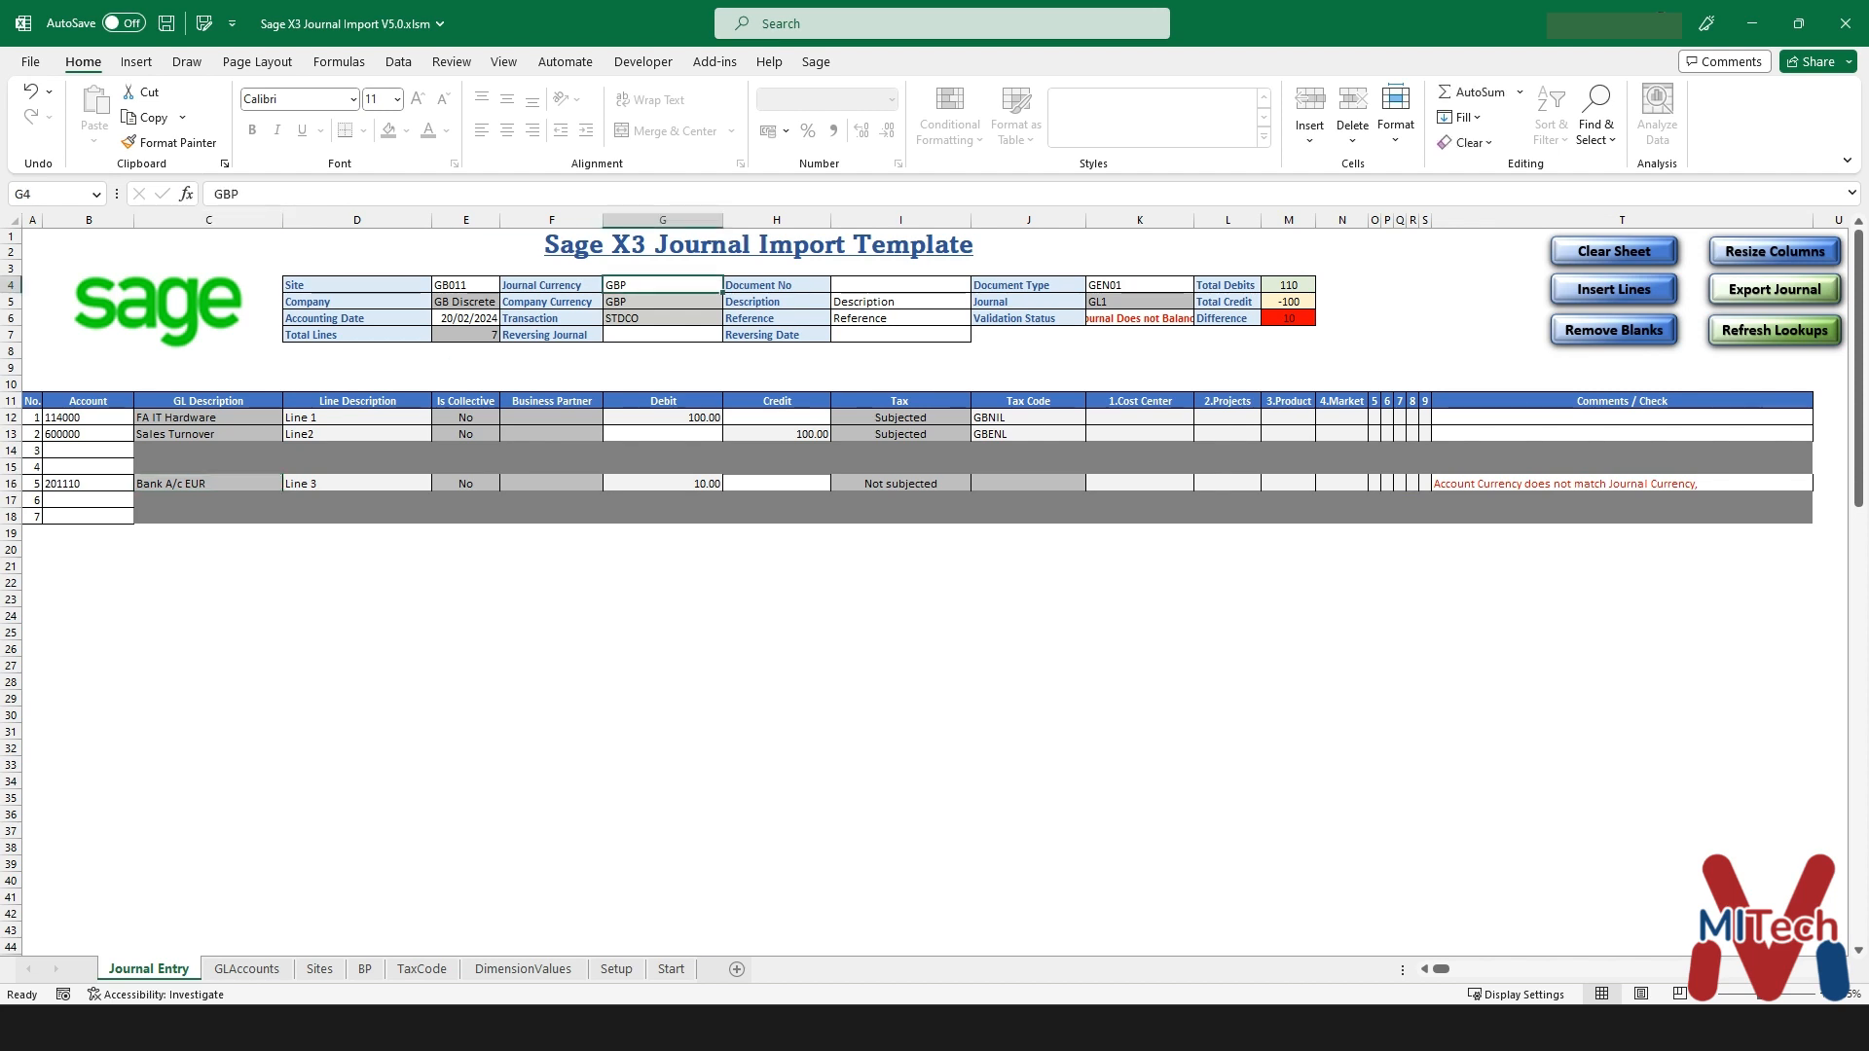
pyautogui.click(88, 484)
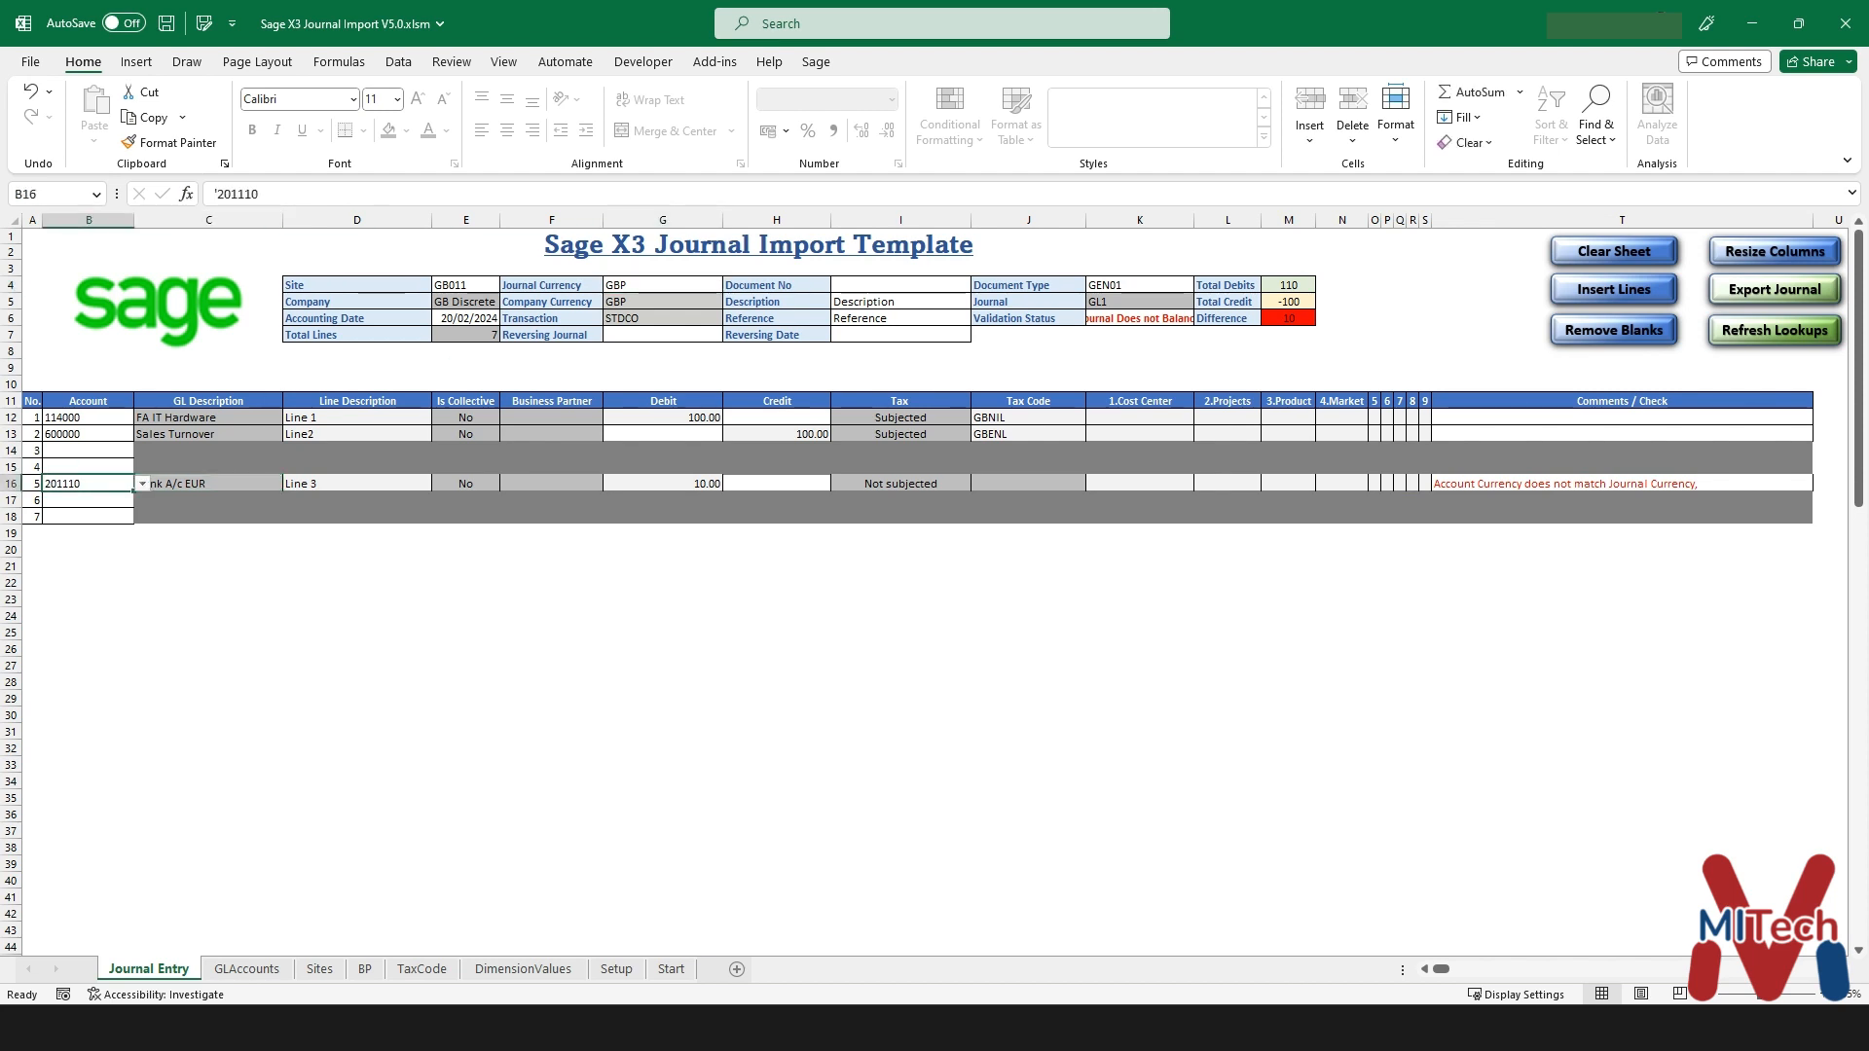
pyautogui.click(142, 484)
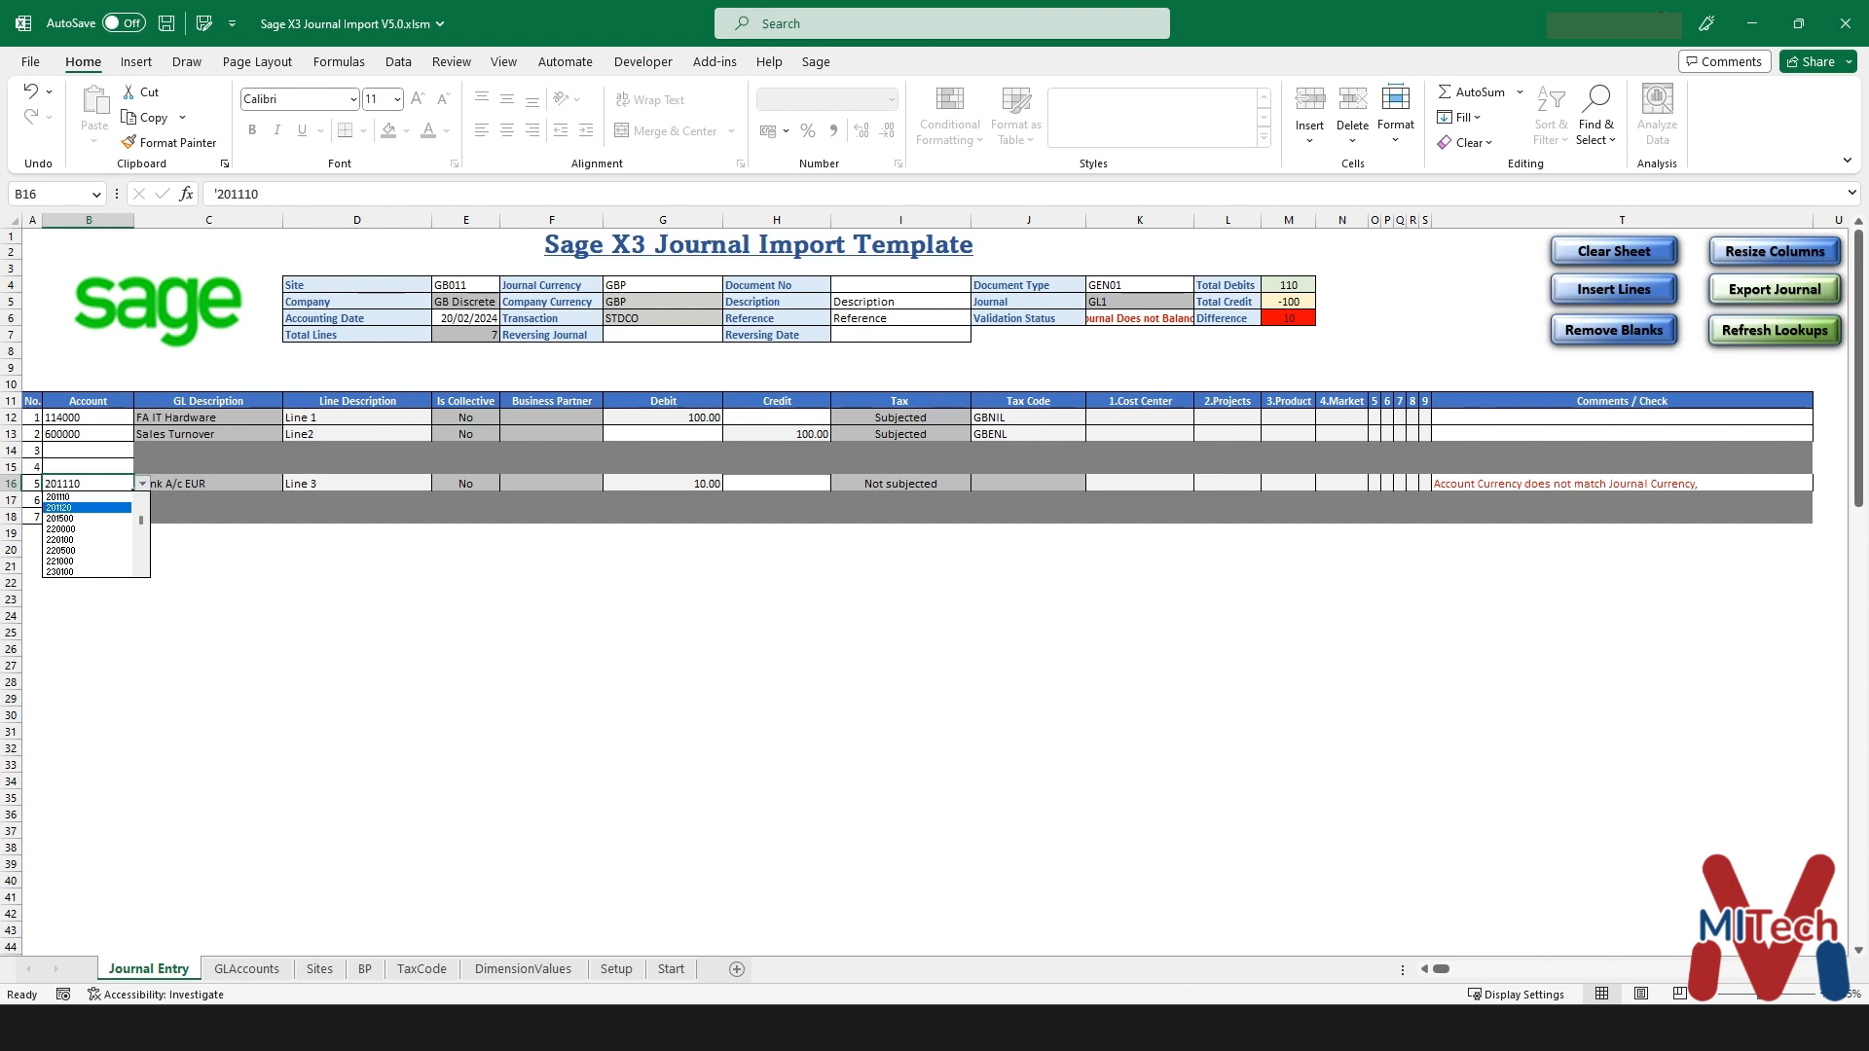
pyautogui.press('Up')
pyautogui.press('Up')
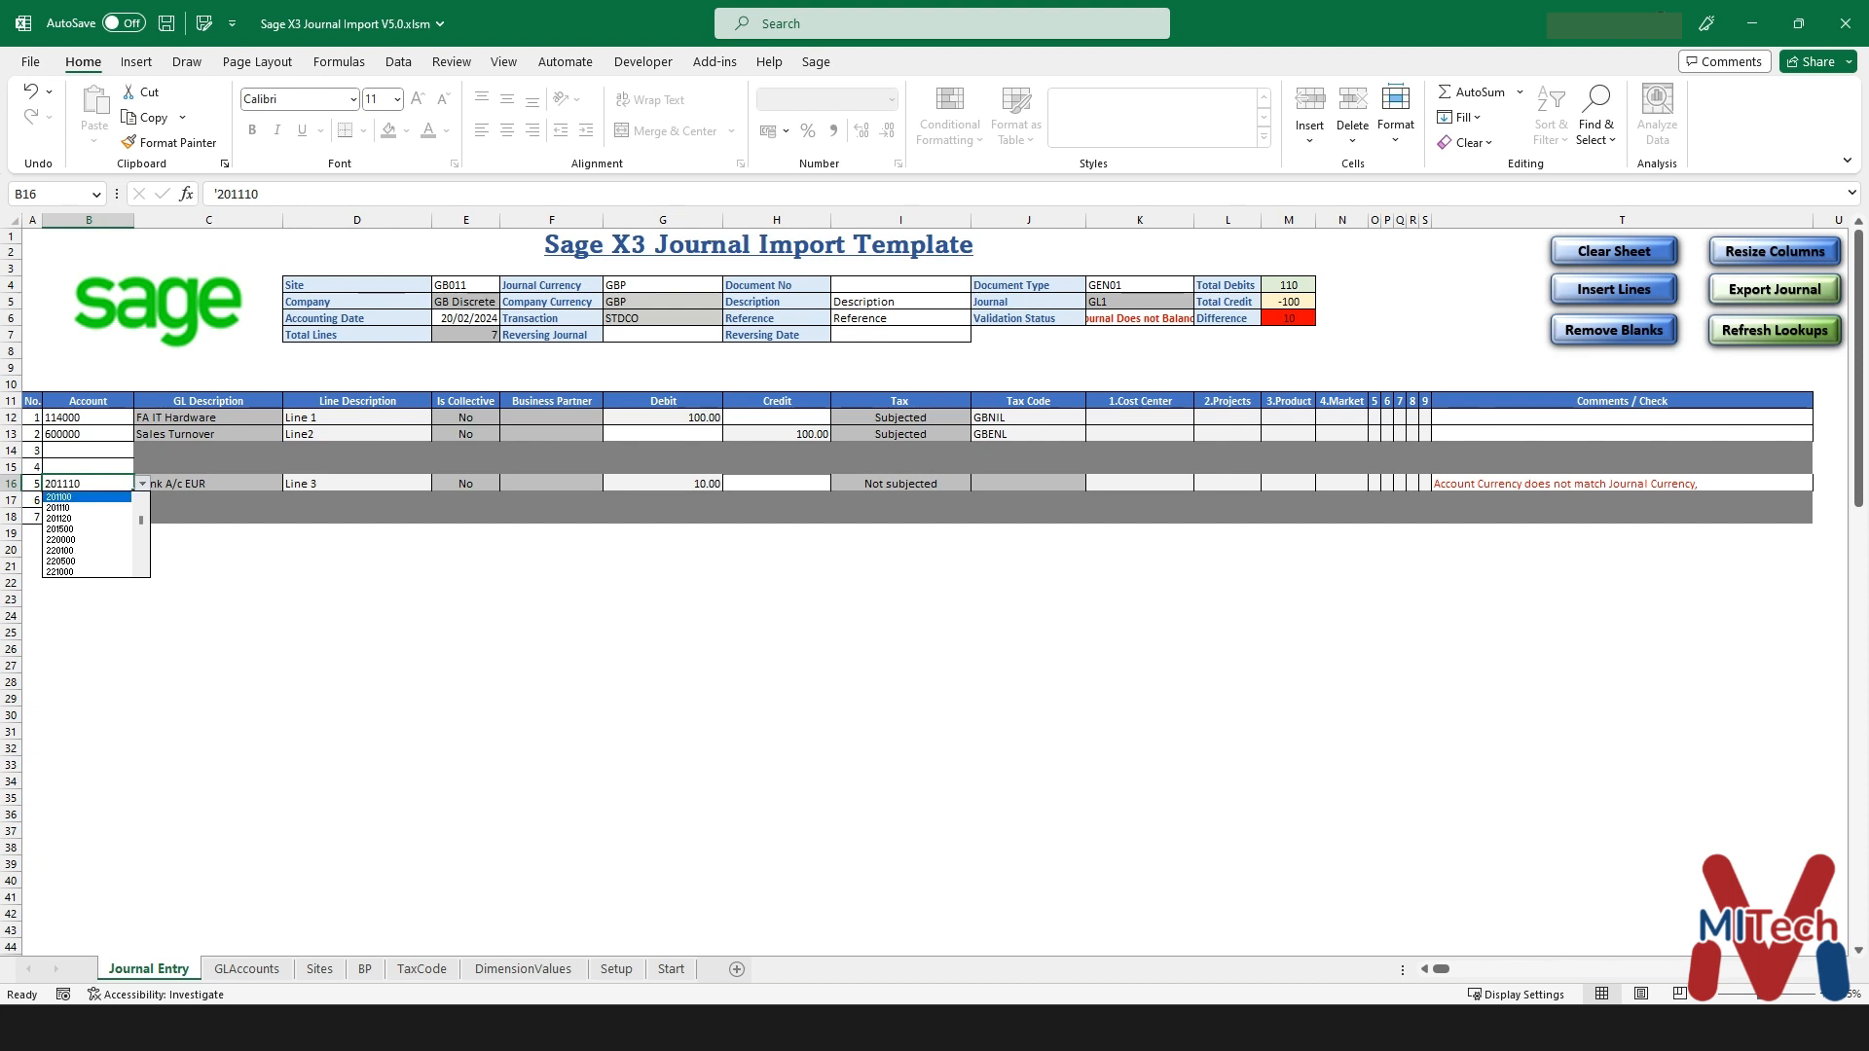
pyautogui.press('Return')
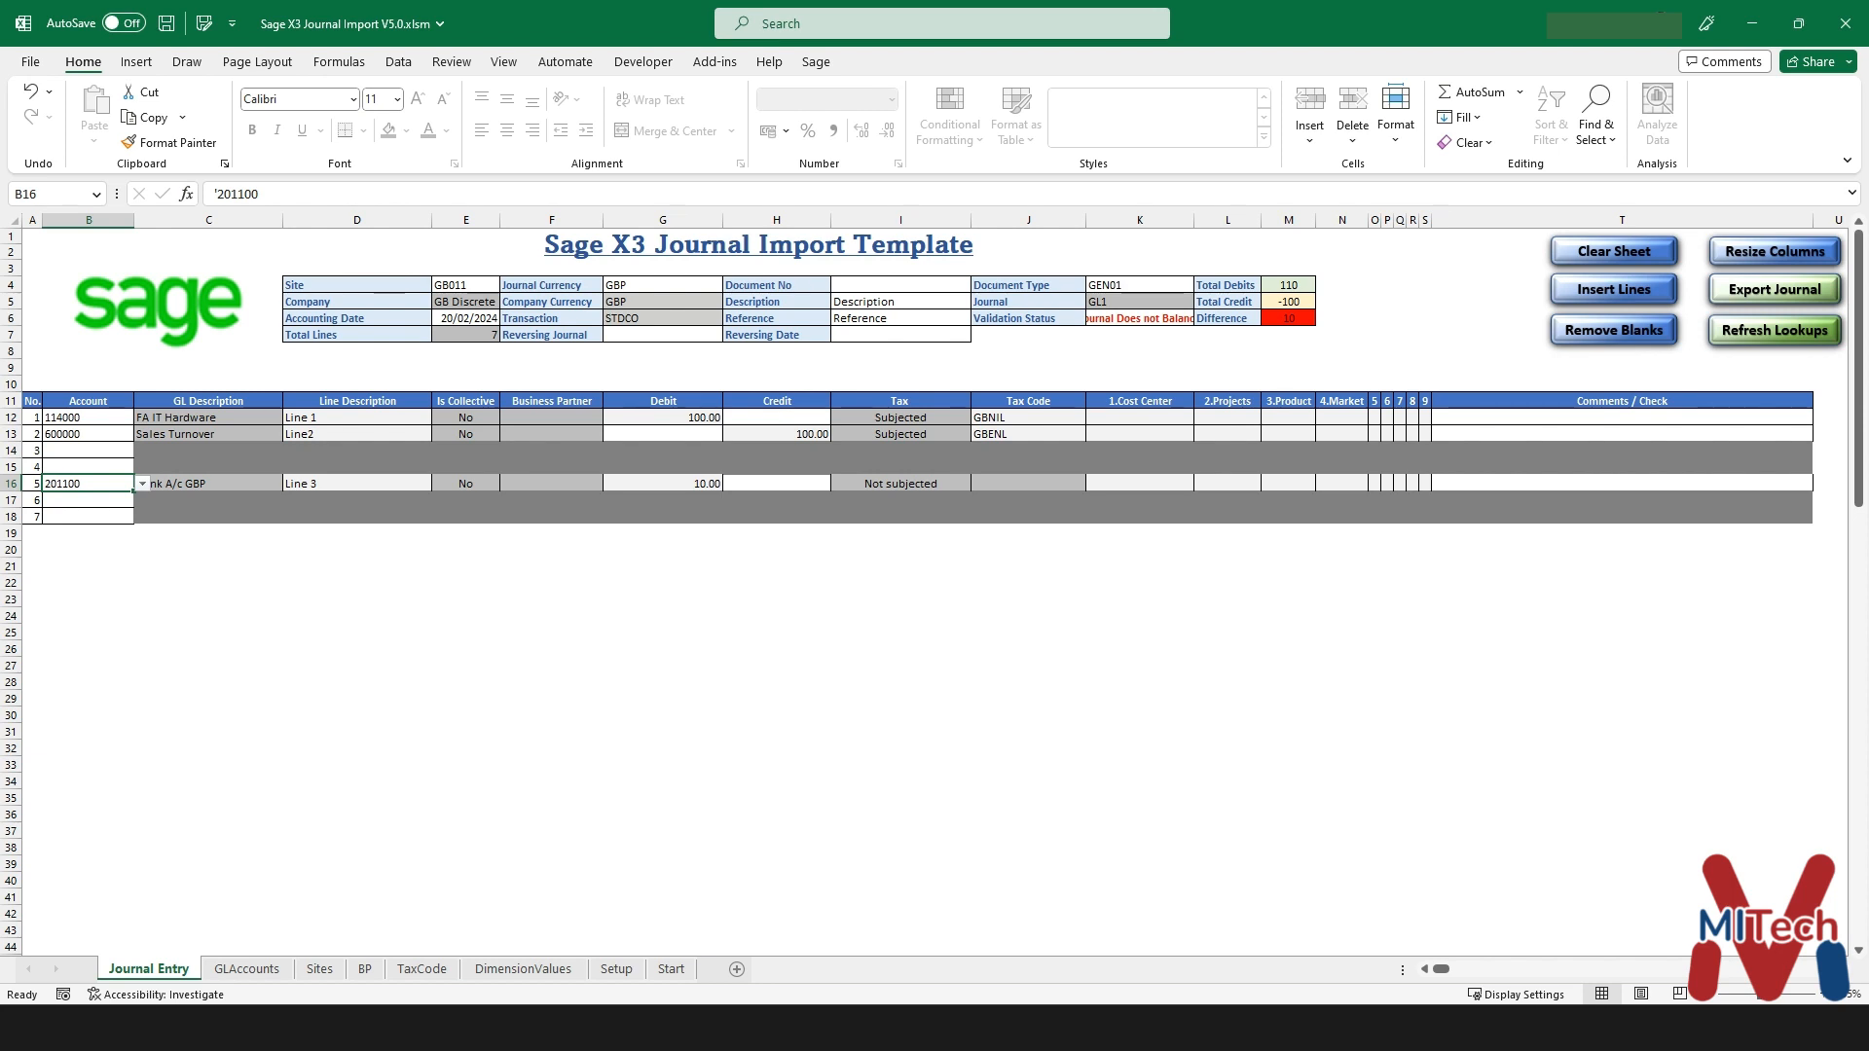
pyautogui.click(1614, 330)
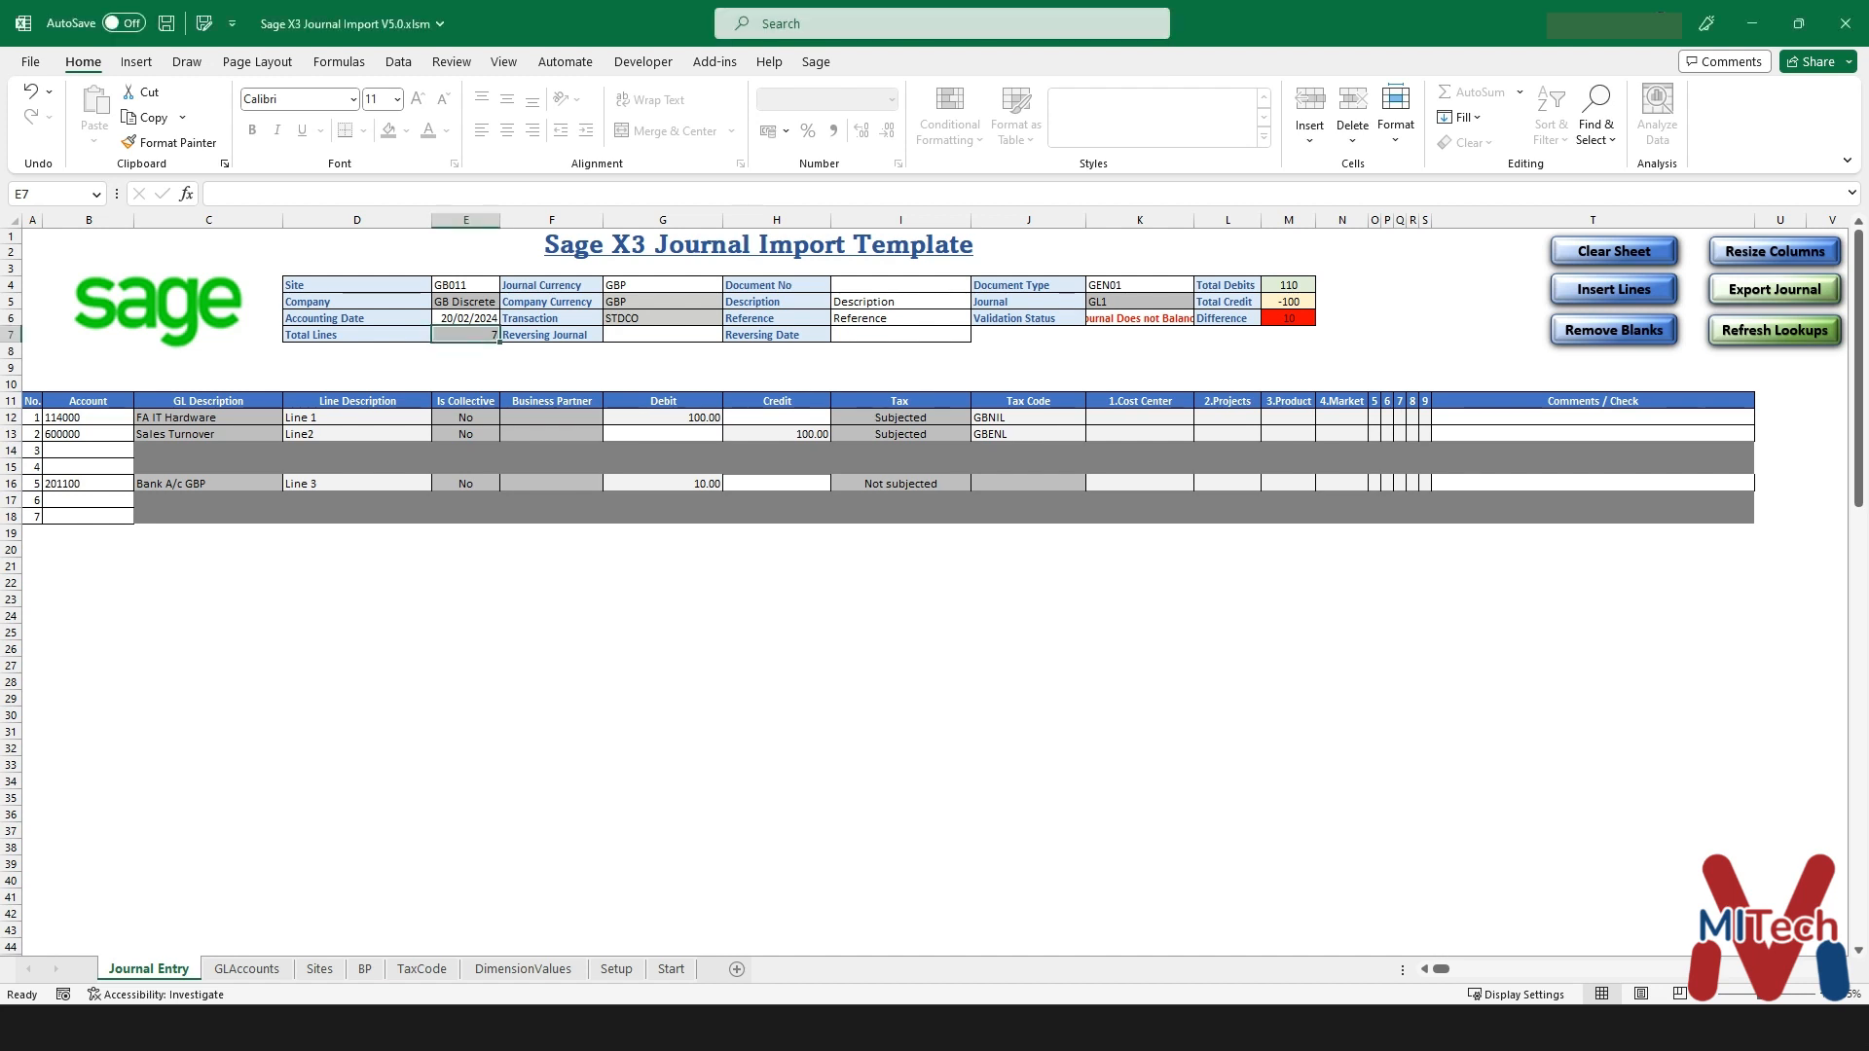
# - Enter account 220000 (SALES LEDGER - Current) on journal line 7
pyautogui.click(88, 517)
pyautogui.write('22')
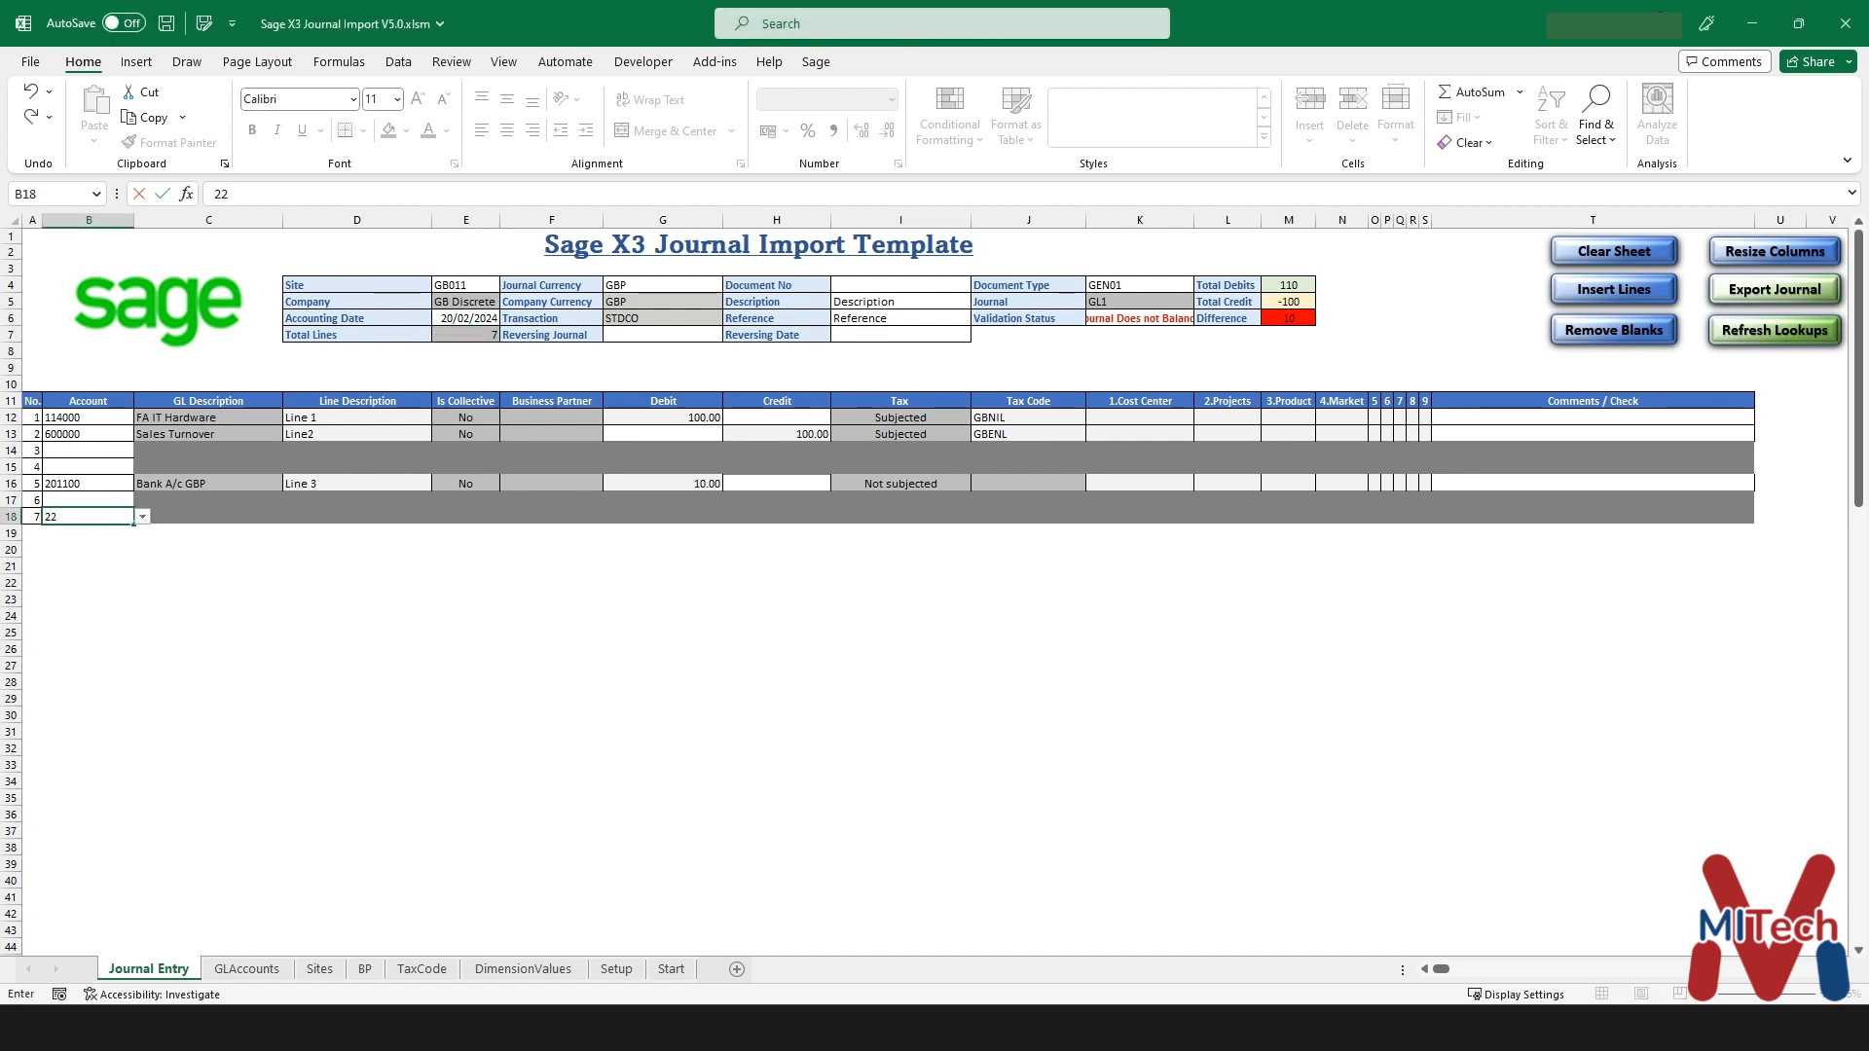
pyautogui.write('0000')
pyautogui.press('Return')
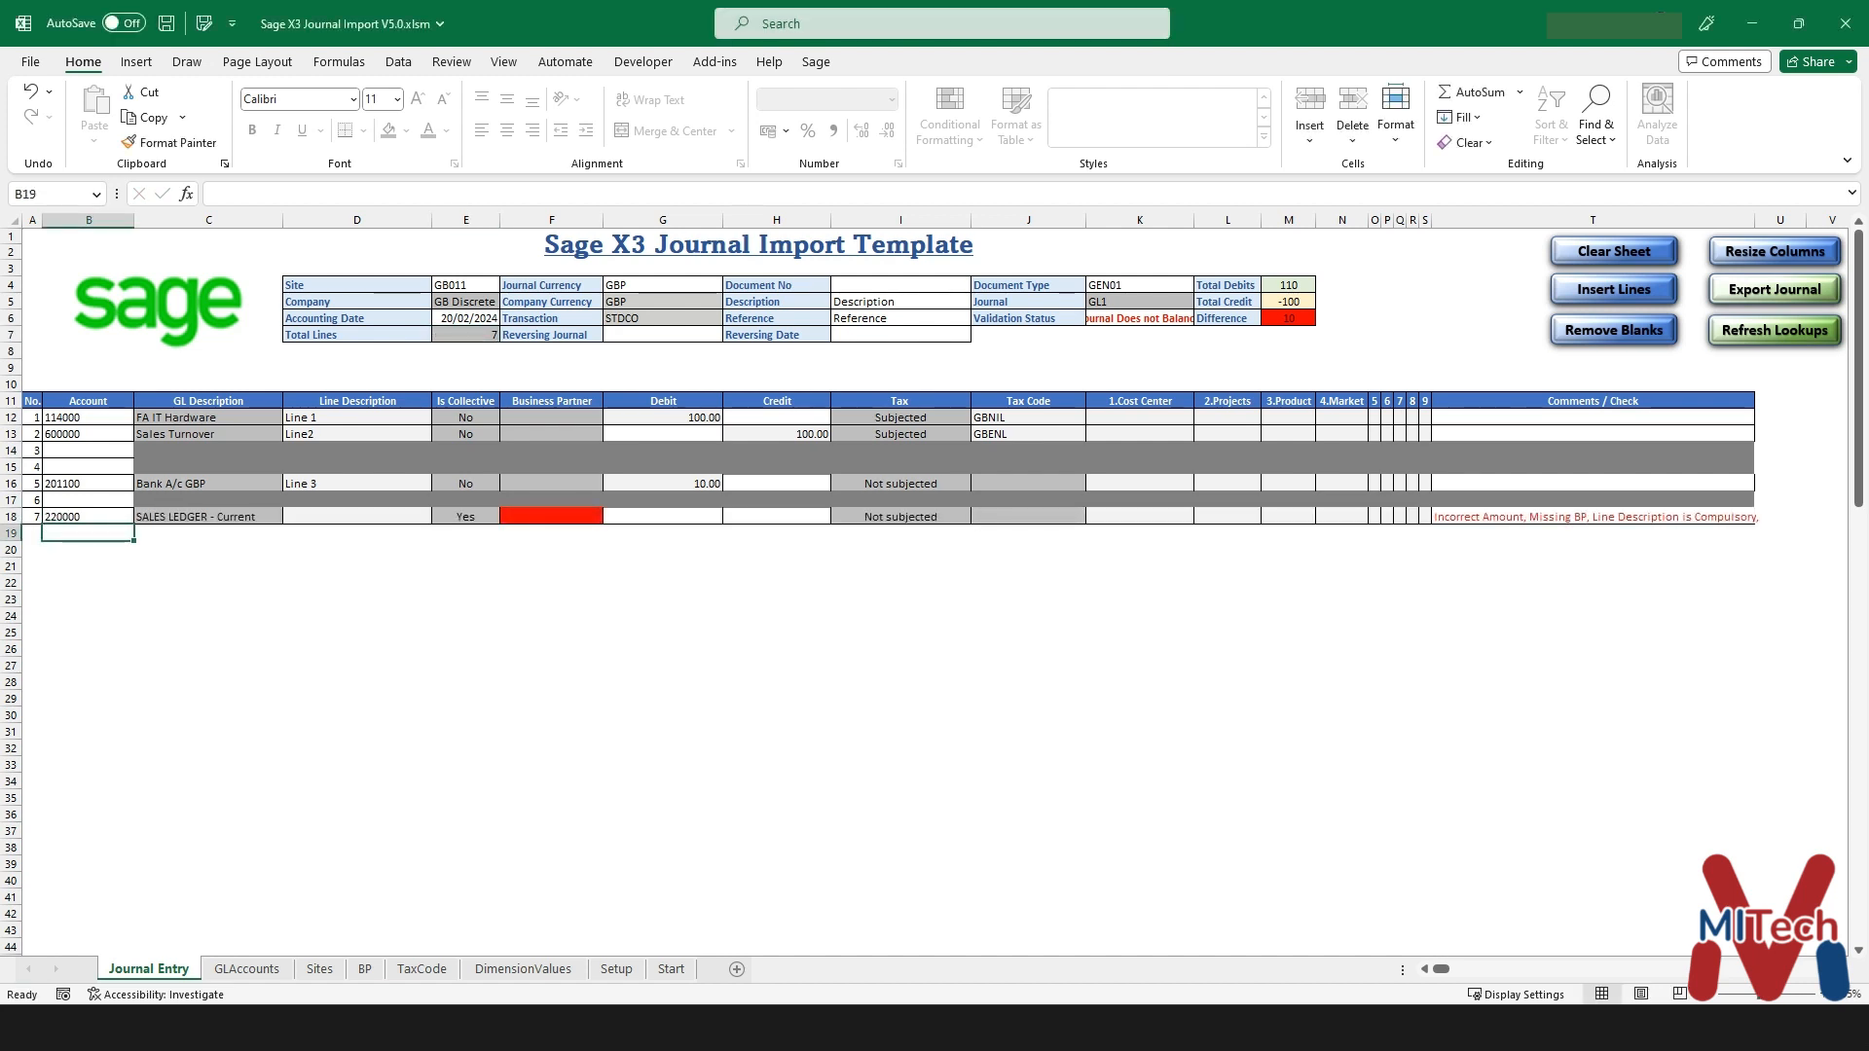
pyautogui.click(551, 517)
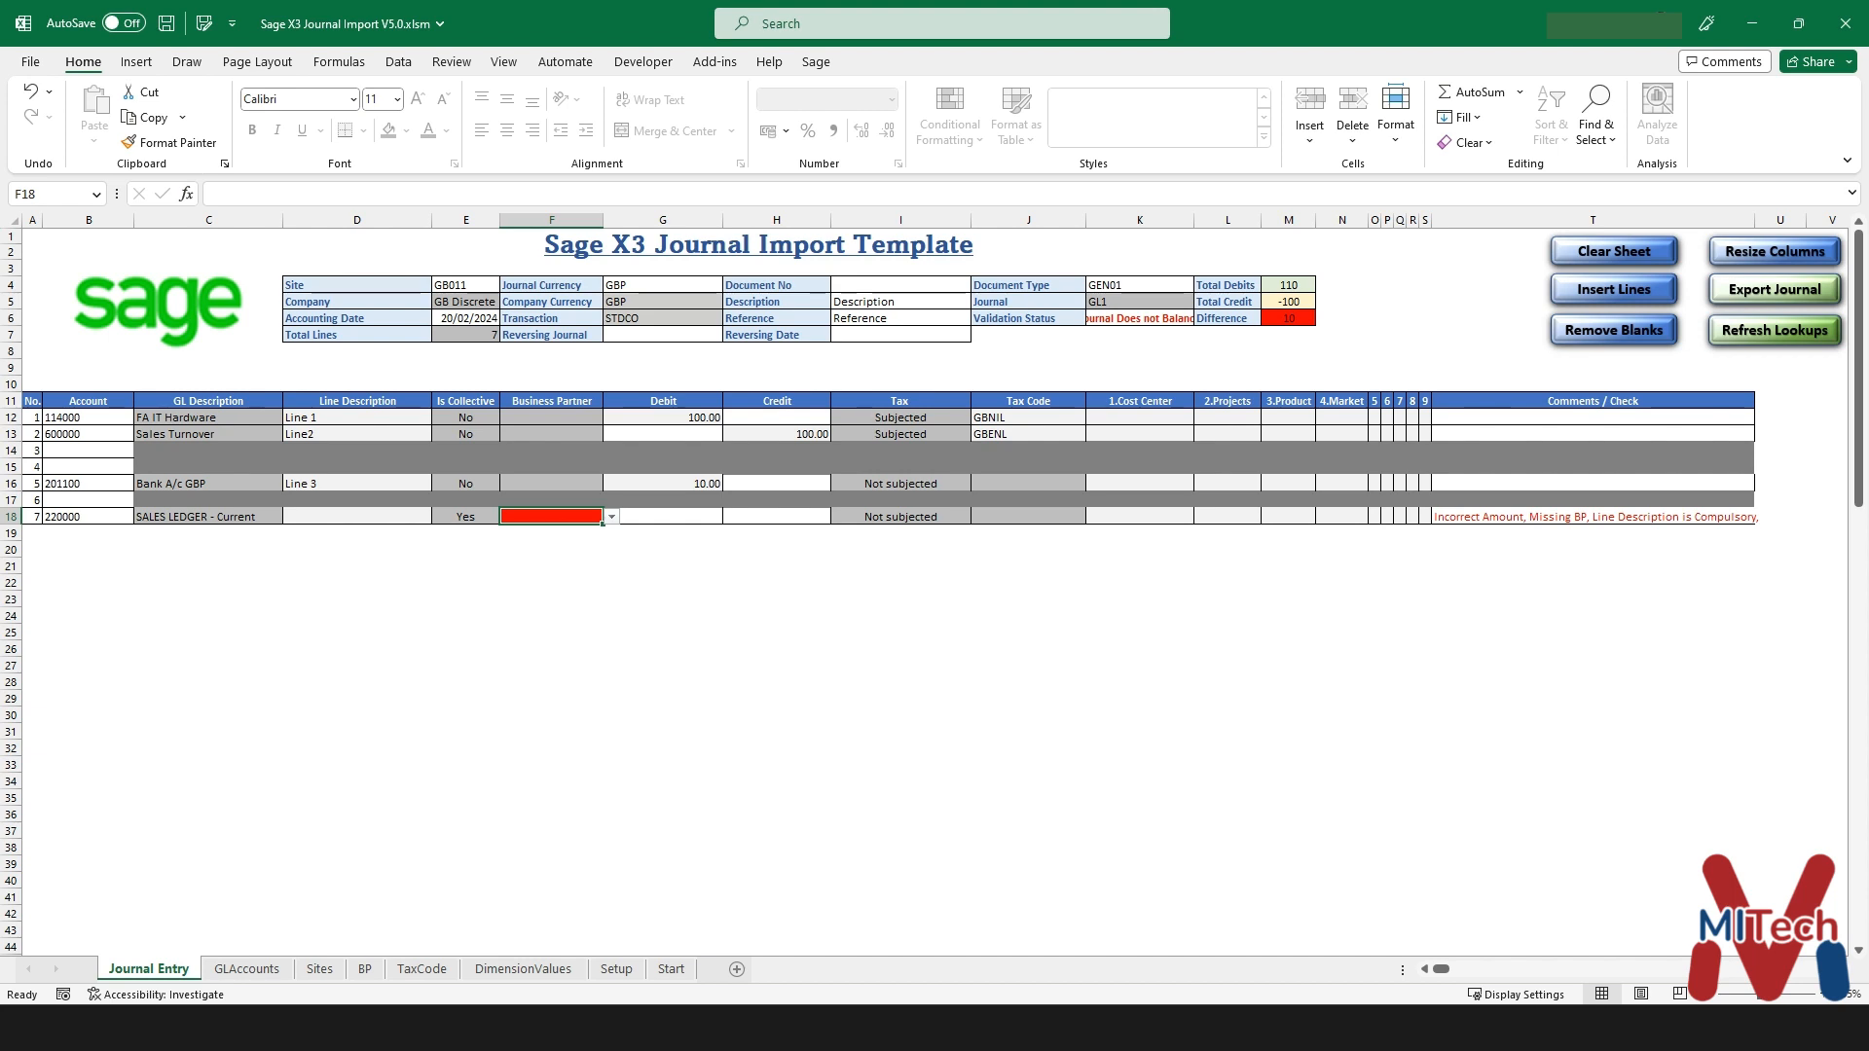
pyautogui.click(88, 517)
pyautogui.click(551, 517)
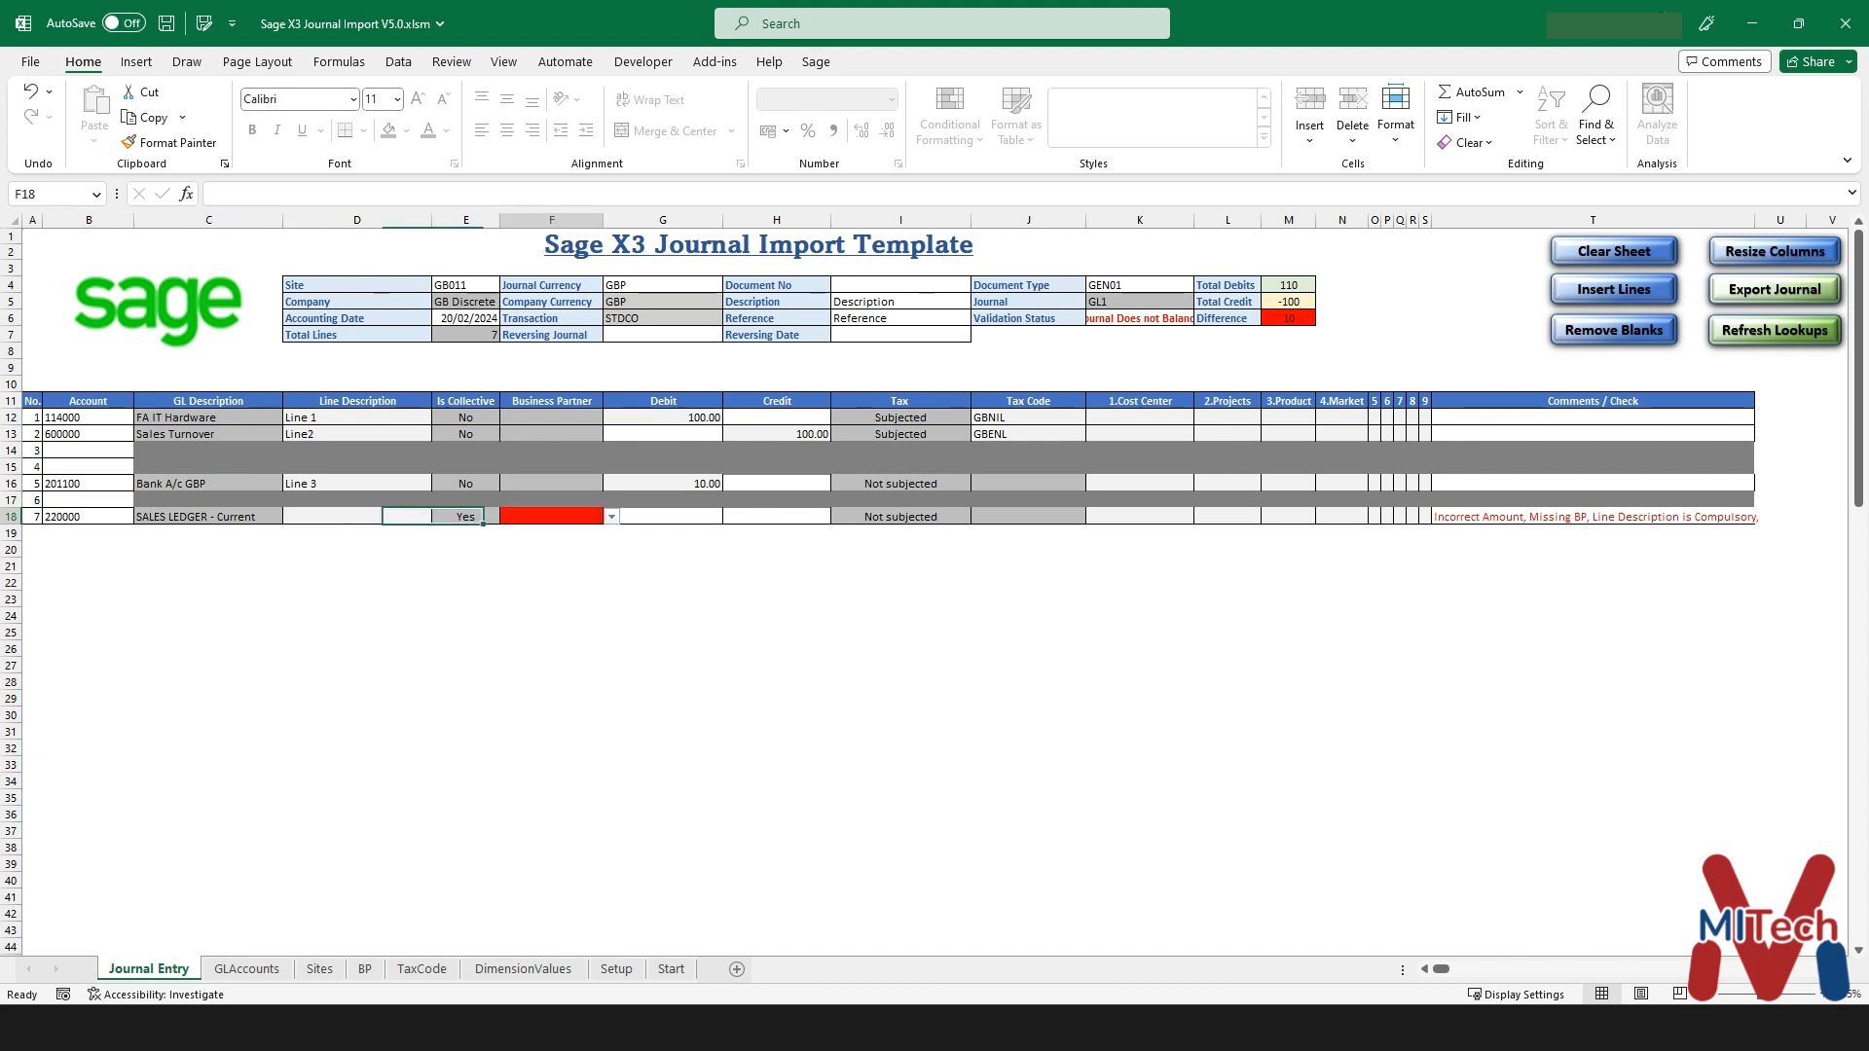
# - Give line 7 description Line 4, the business partner code and a 100.00 credit
pyautogui.click(356, 517)
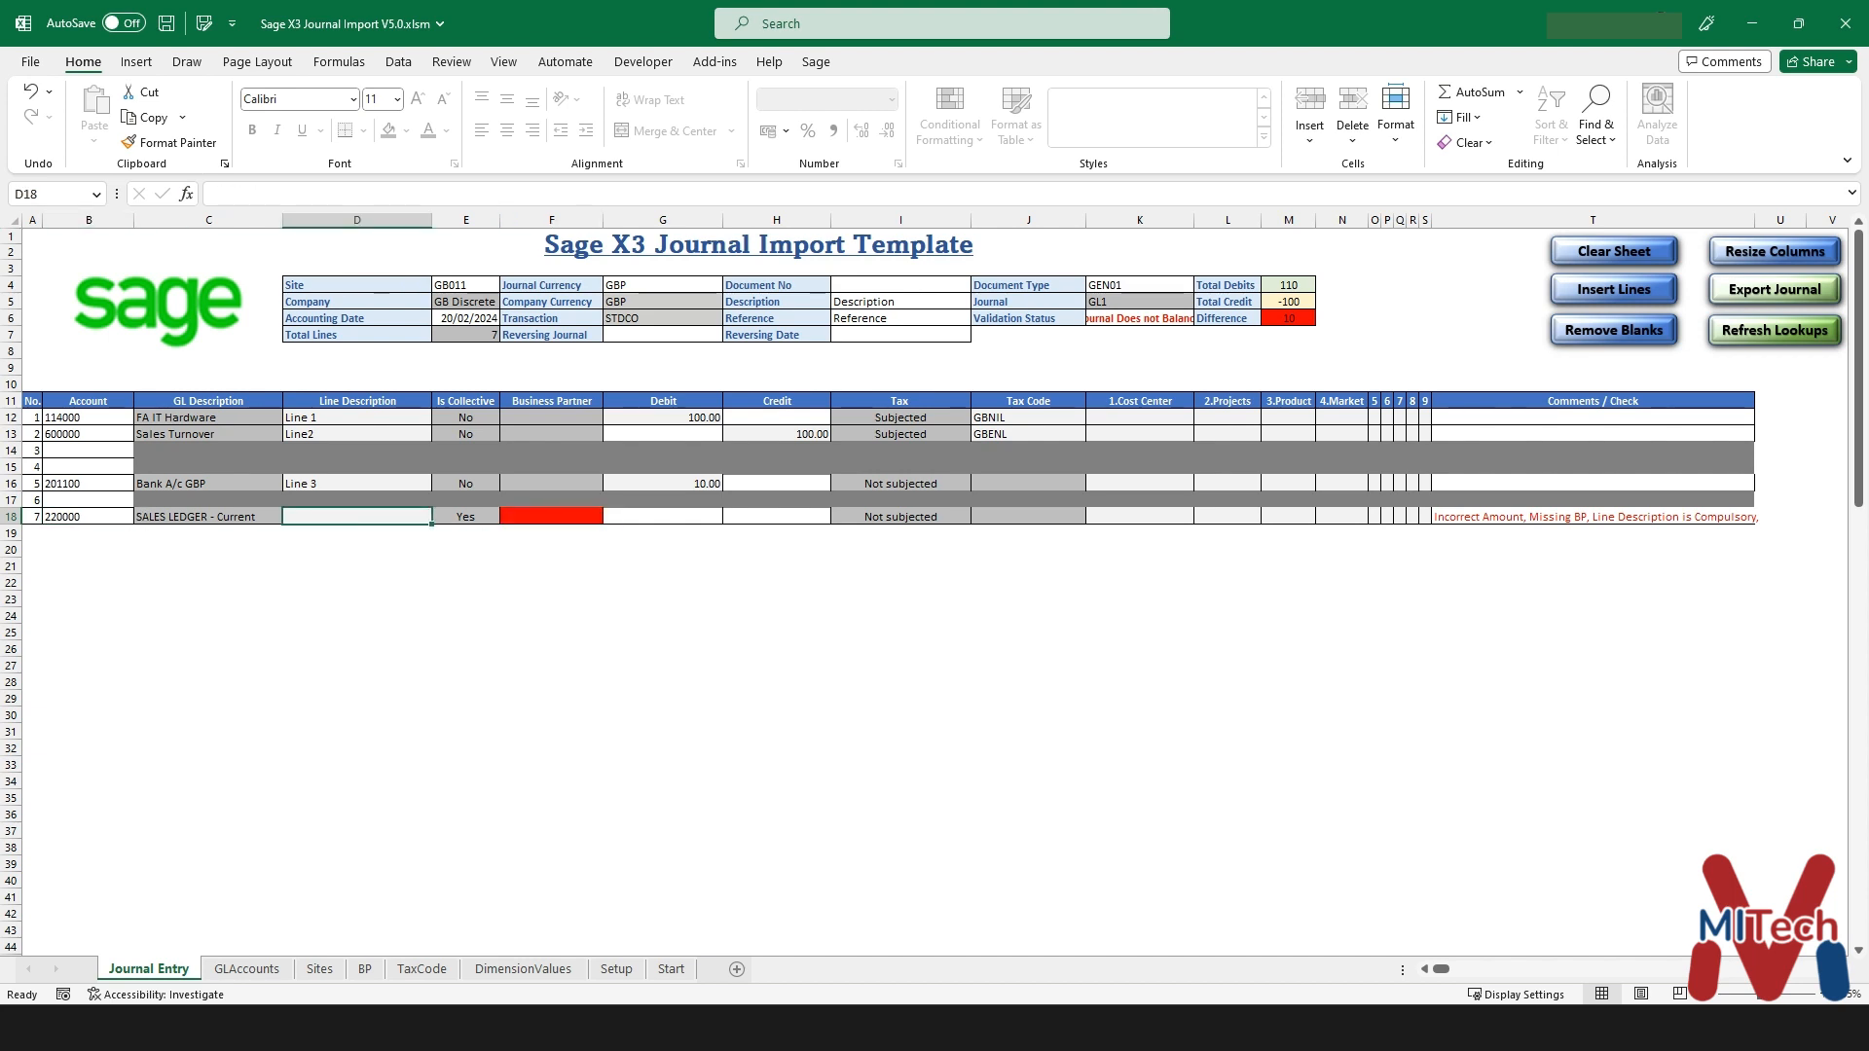
pyautogui.write('Line 3')
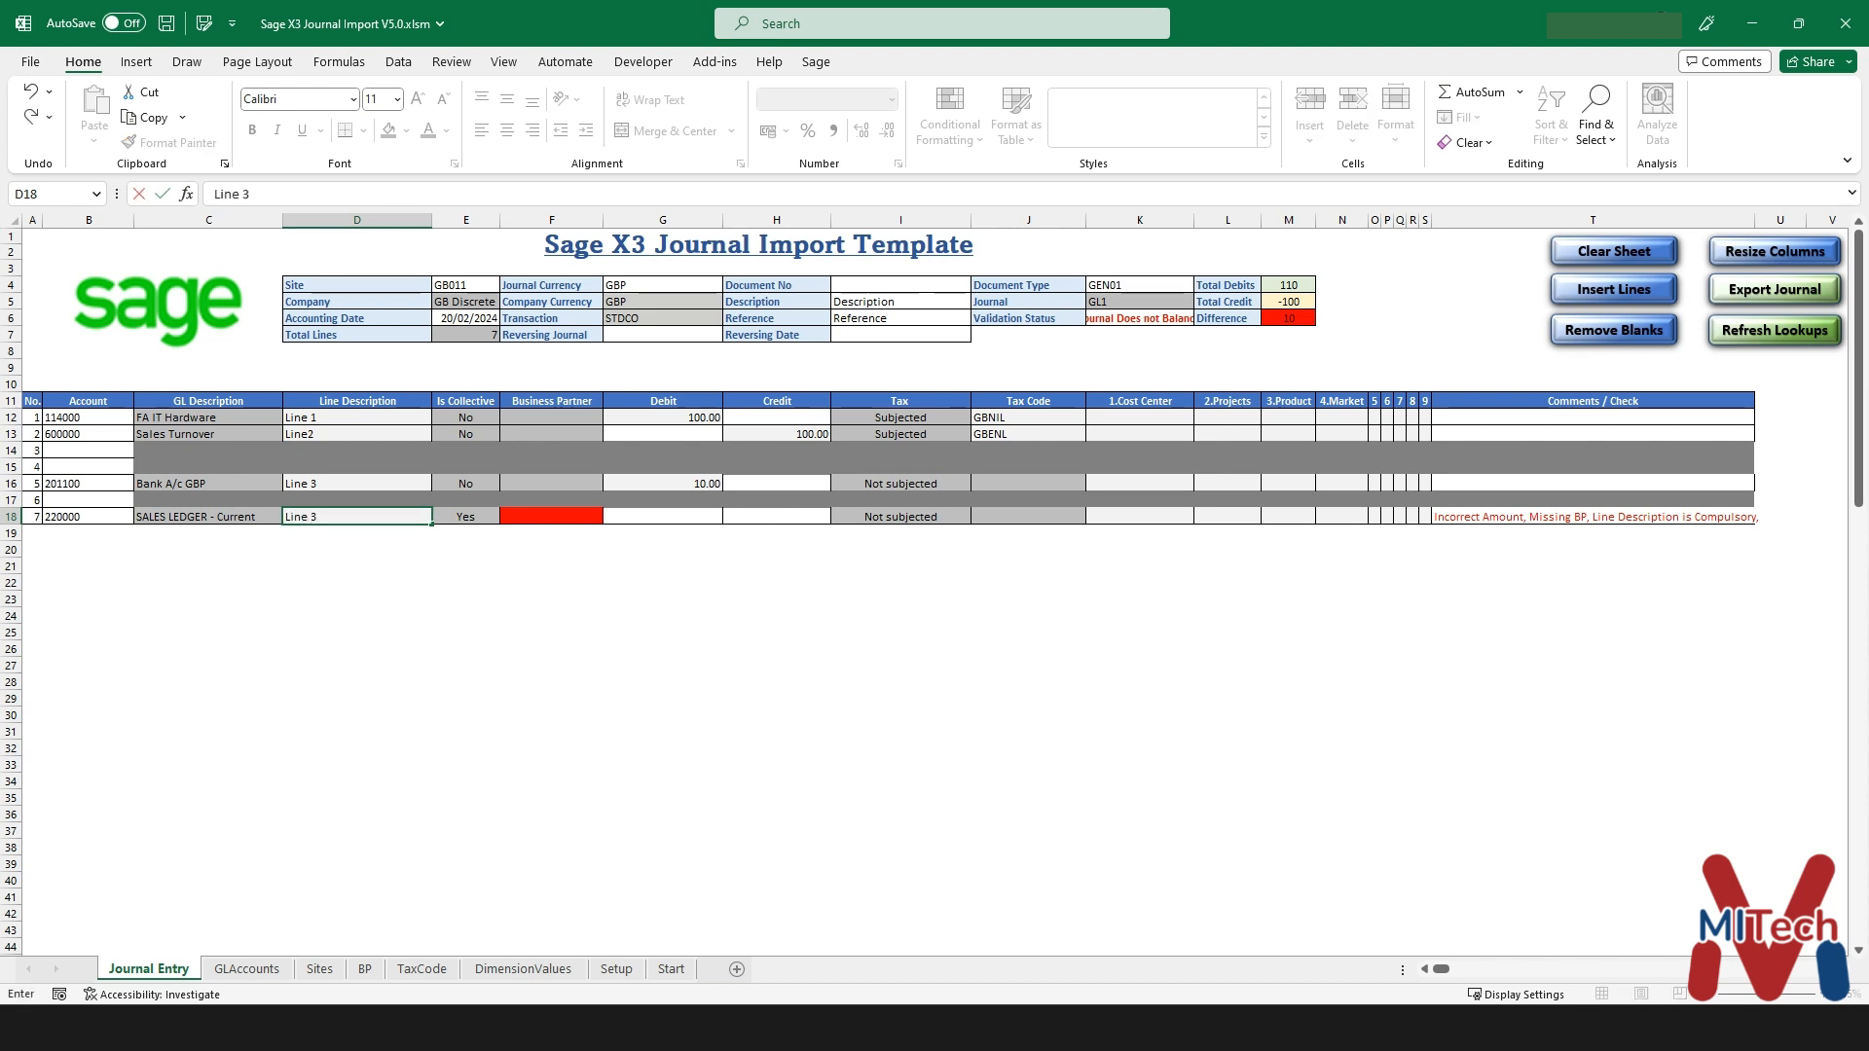
pyautogui.press('BackSpace')
pyautogui.press('Tab')
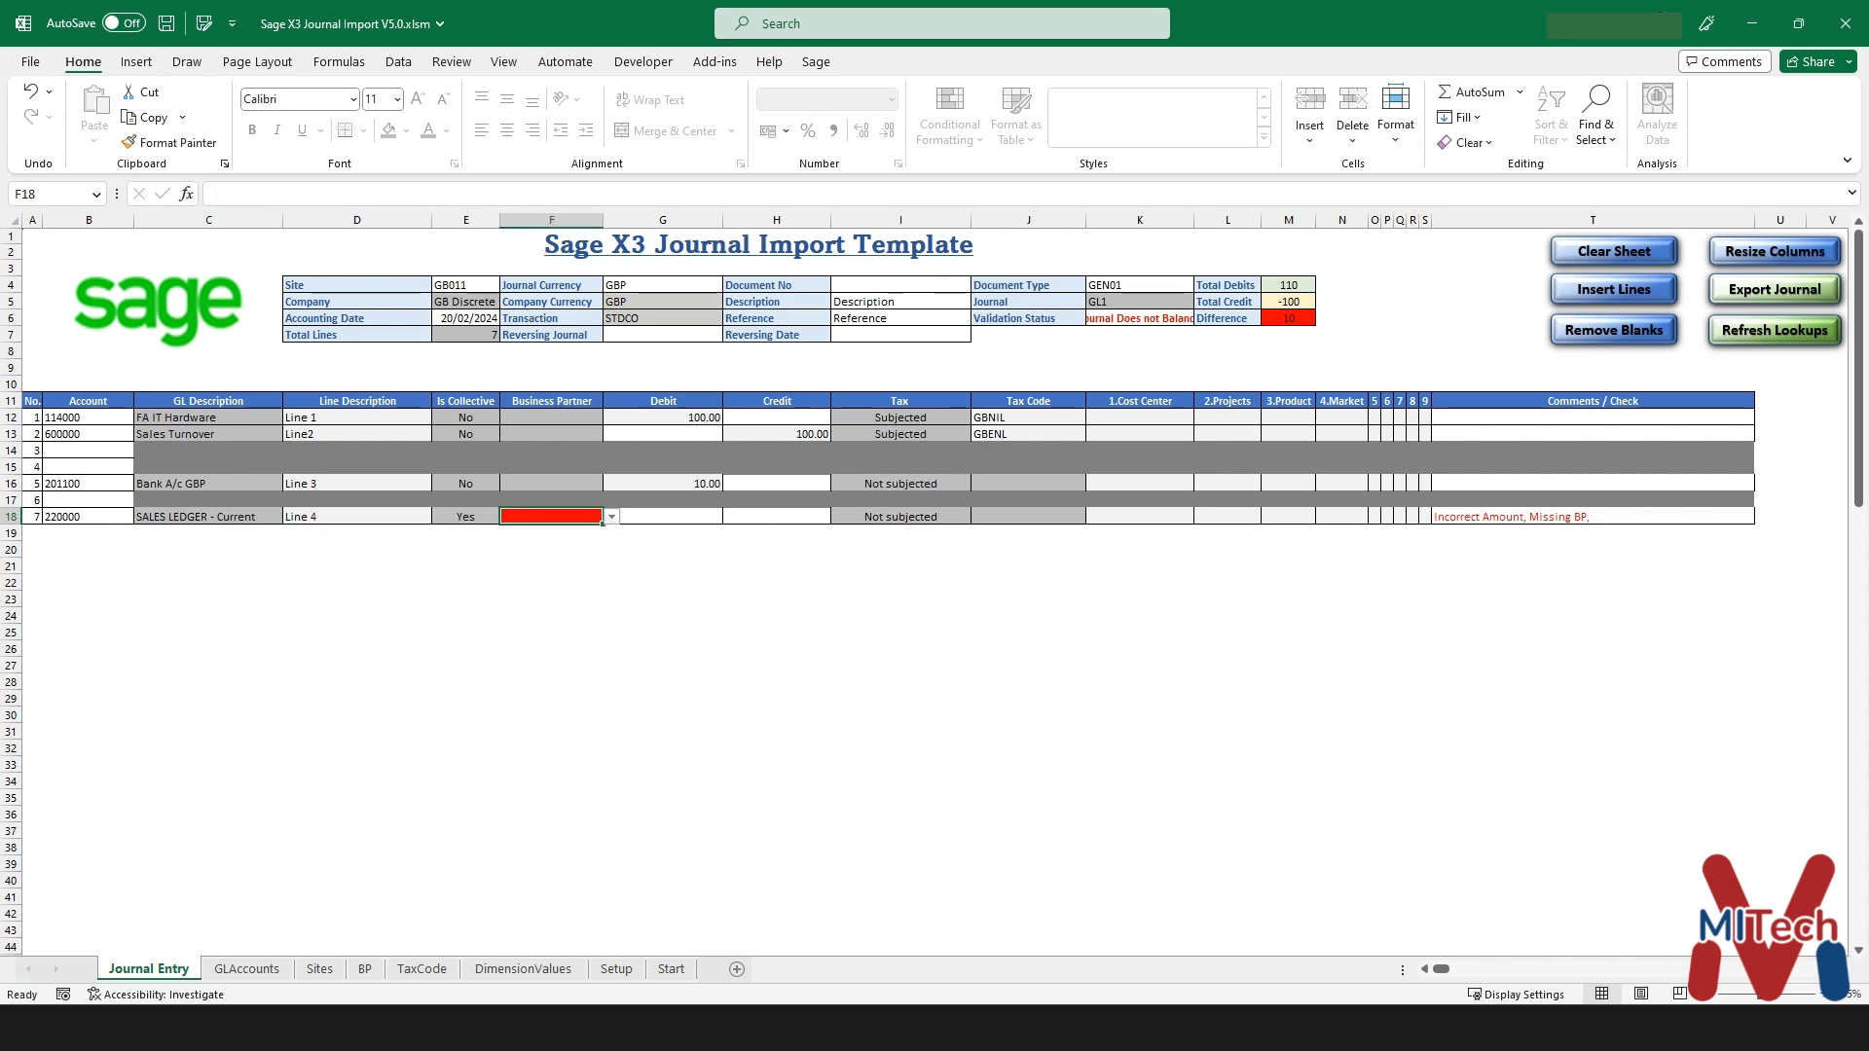
pyautogui.write('GB')
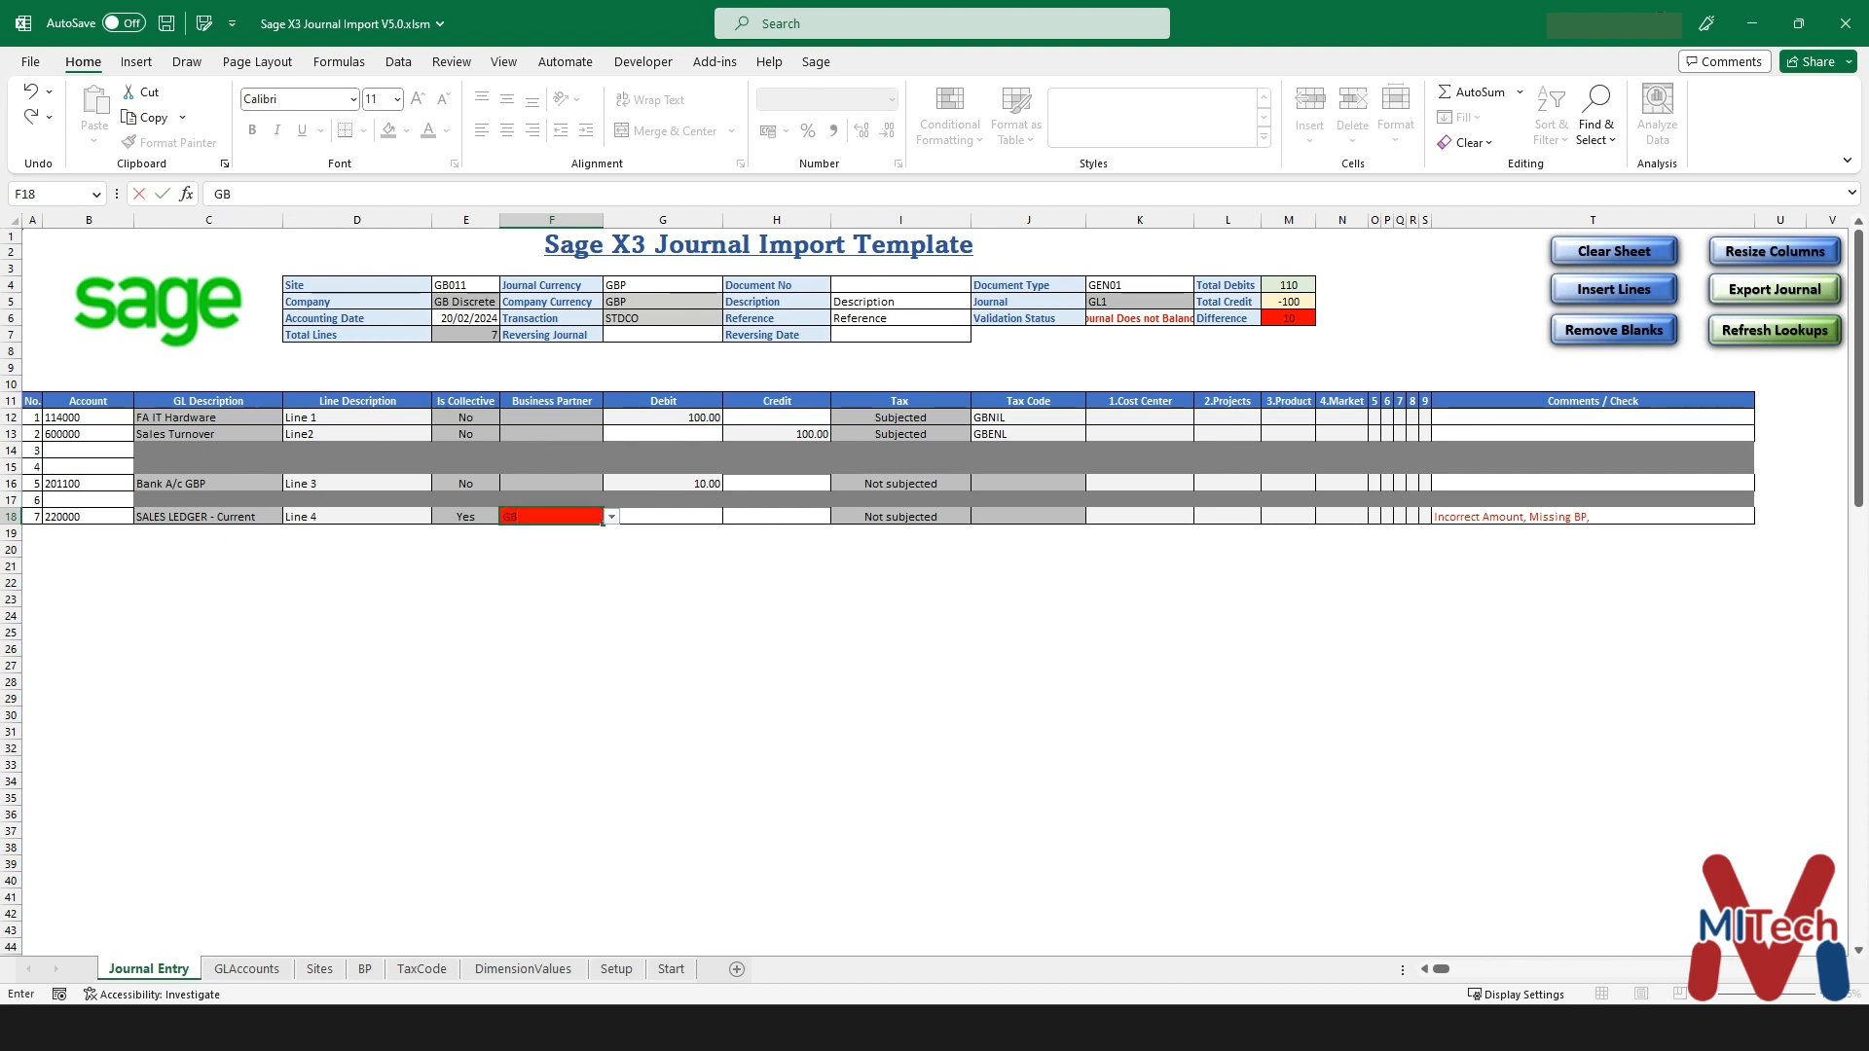
pyautogui.write('001')
pyautogui.press('Return')
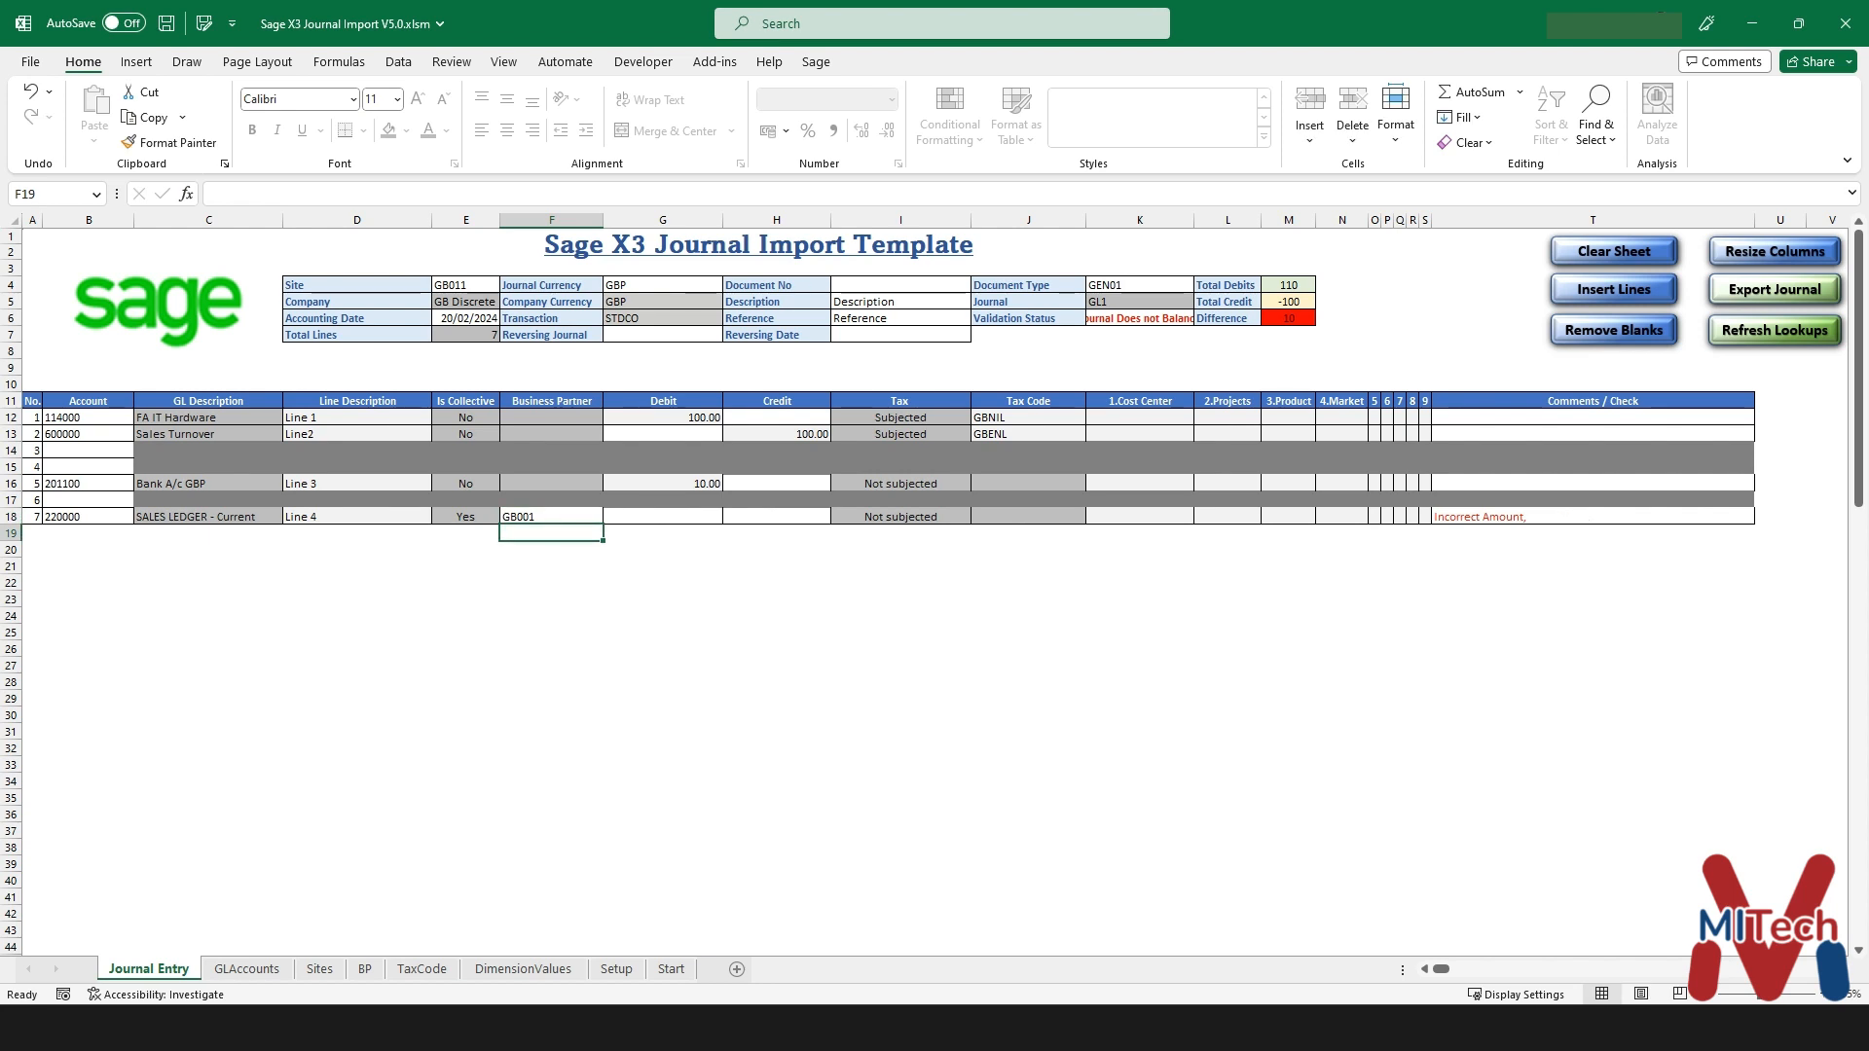
pyautogui.click(777, 517)
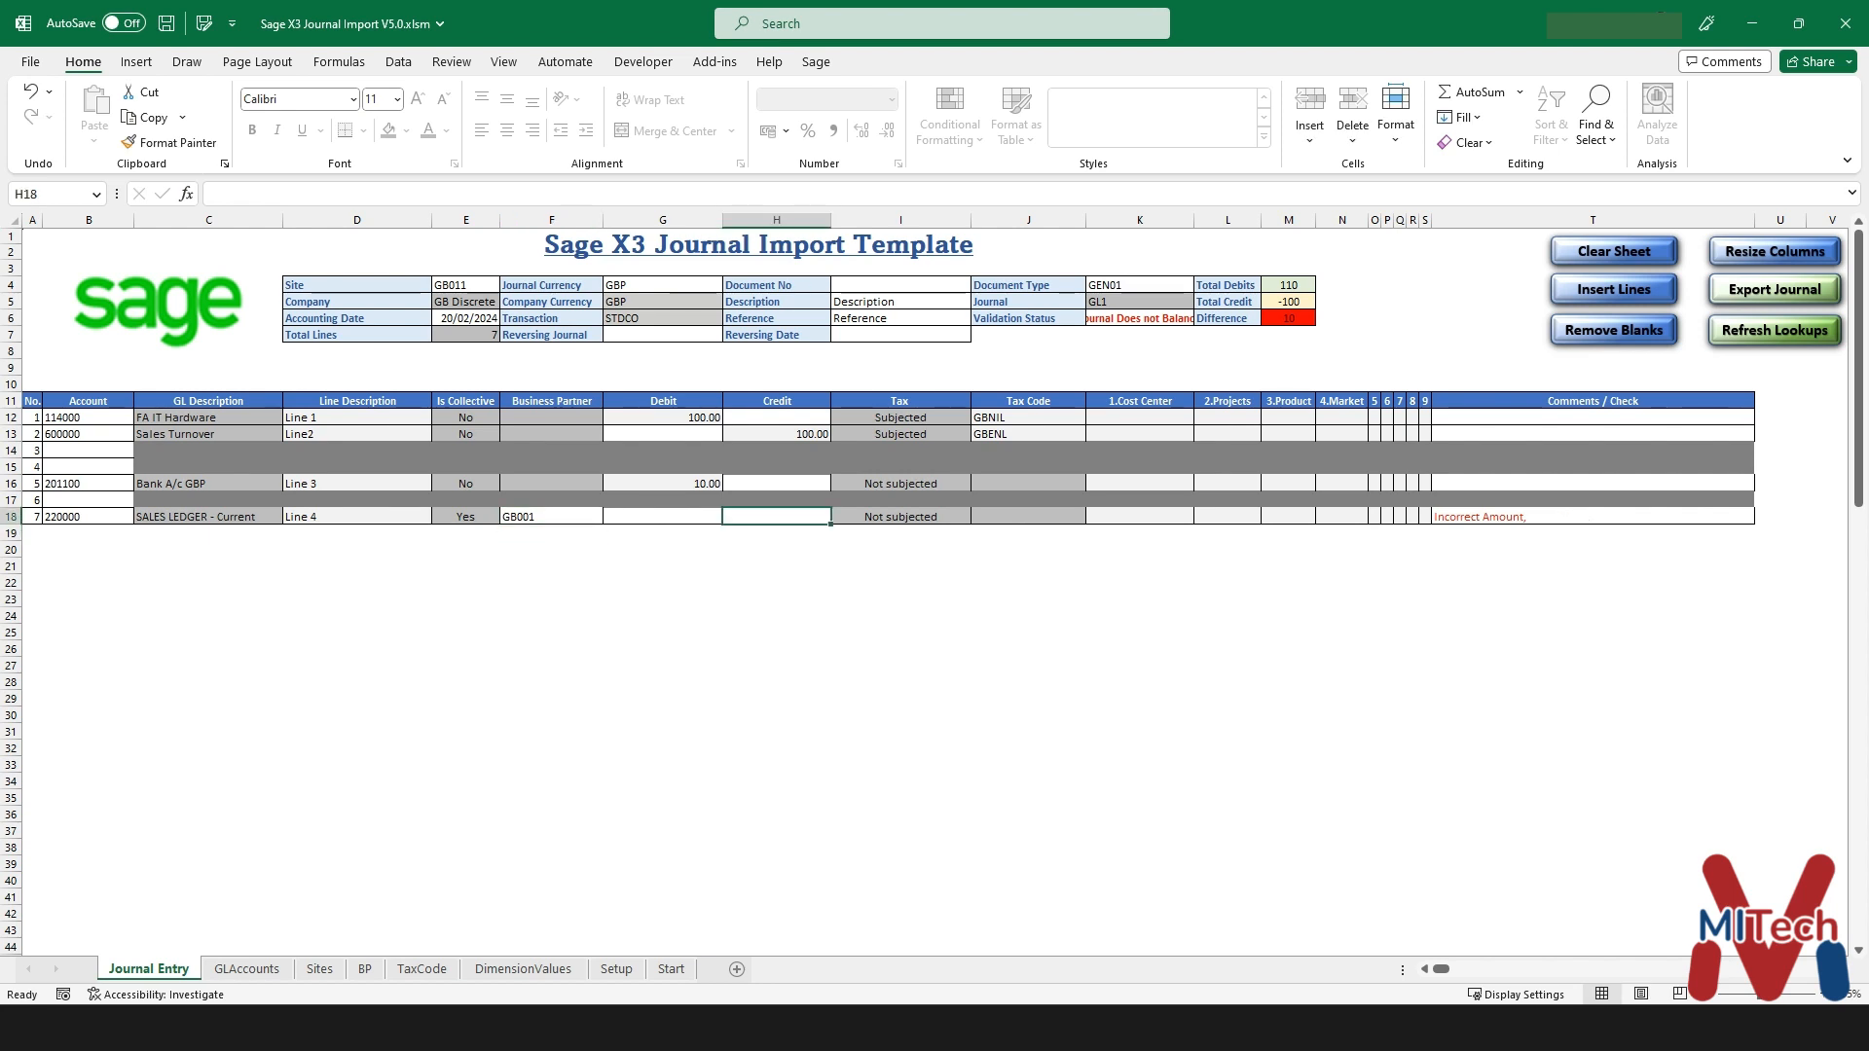
pyautogui.write('10')
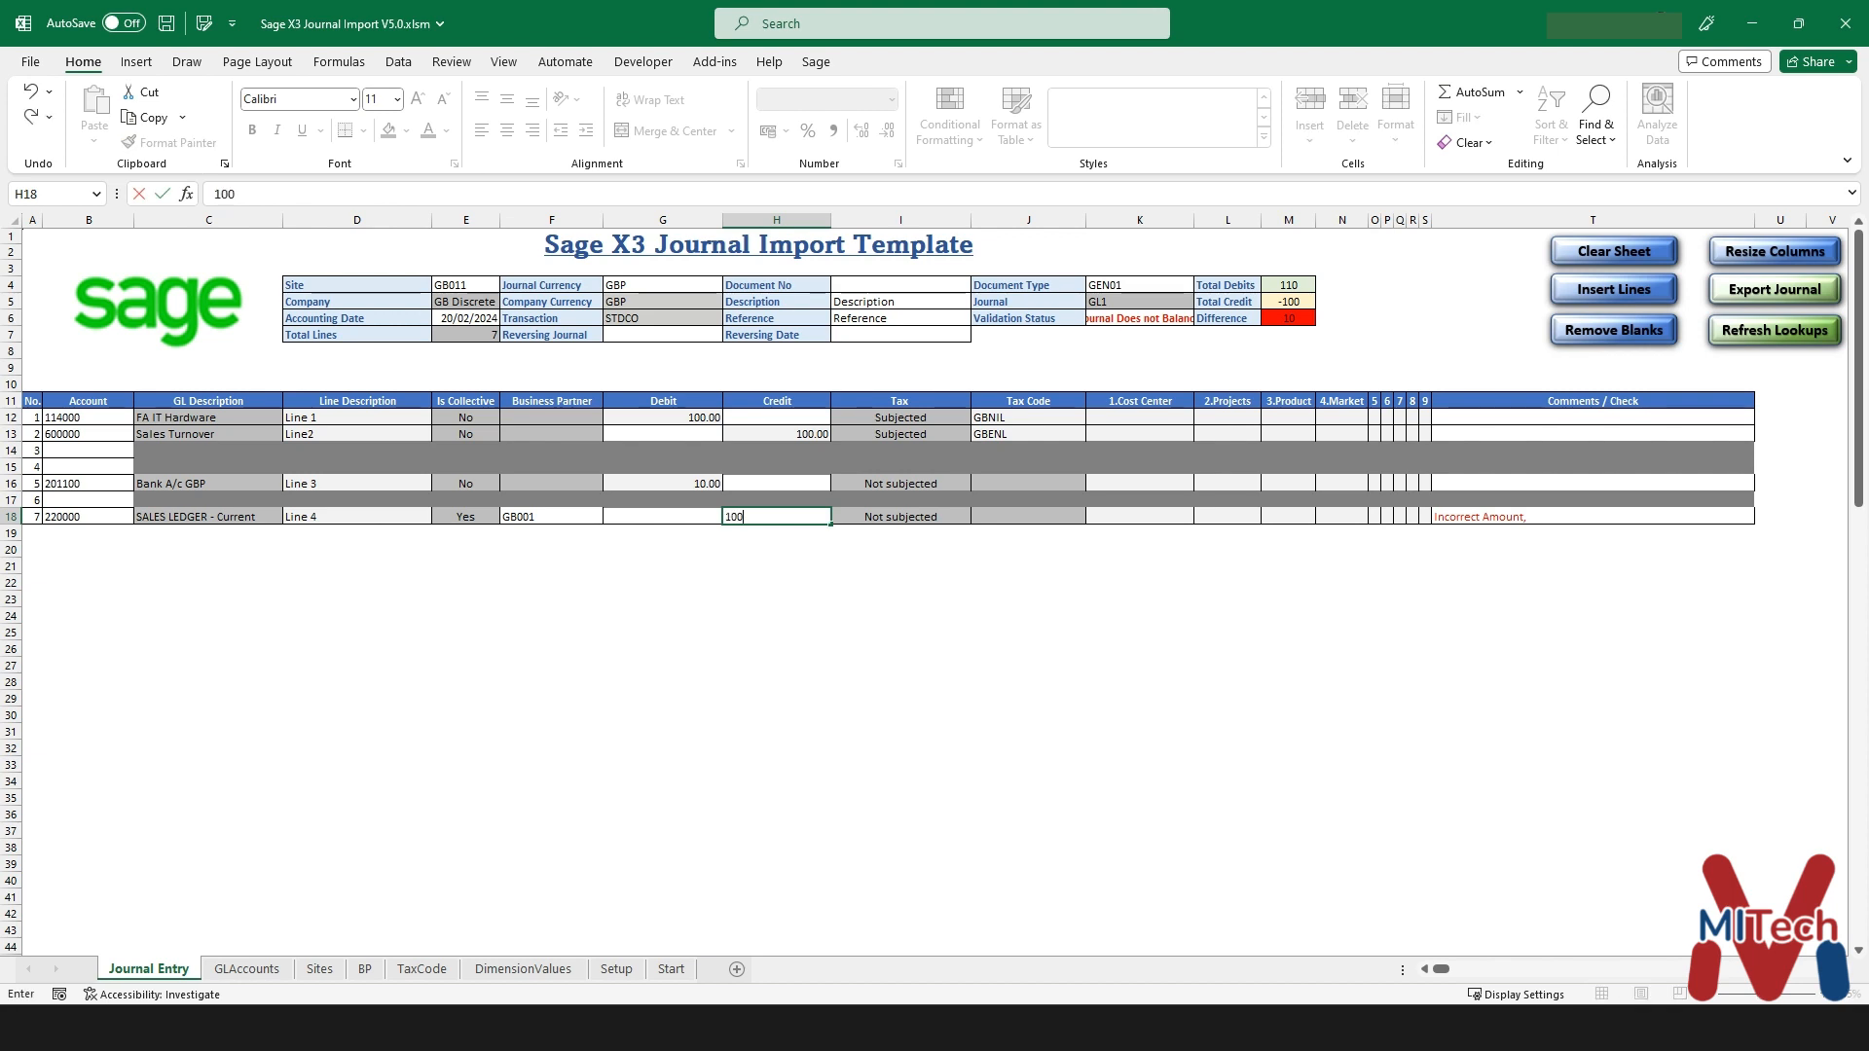
pyautogui.write('0')
pyautogui.press('Return')
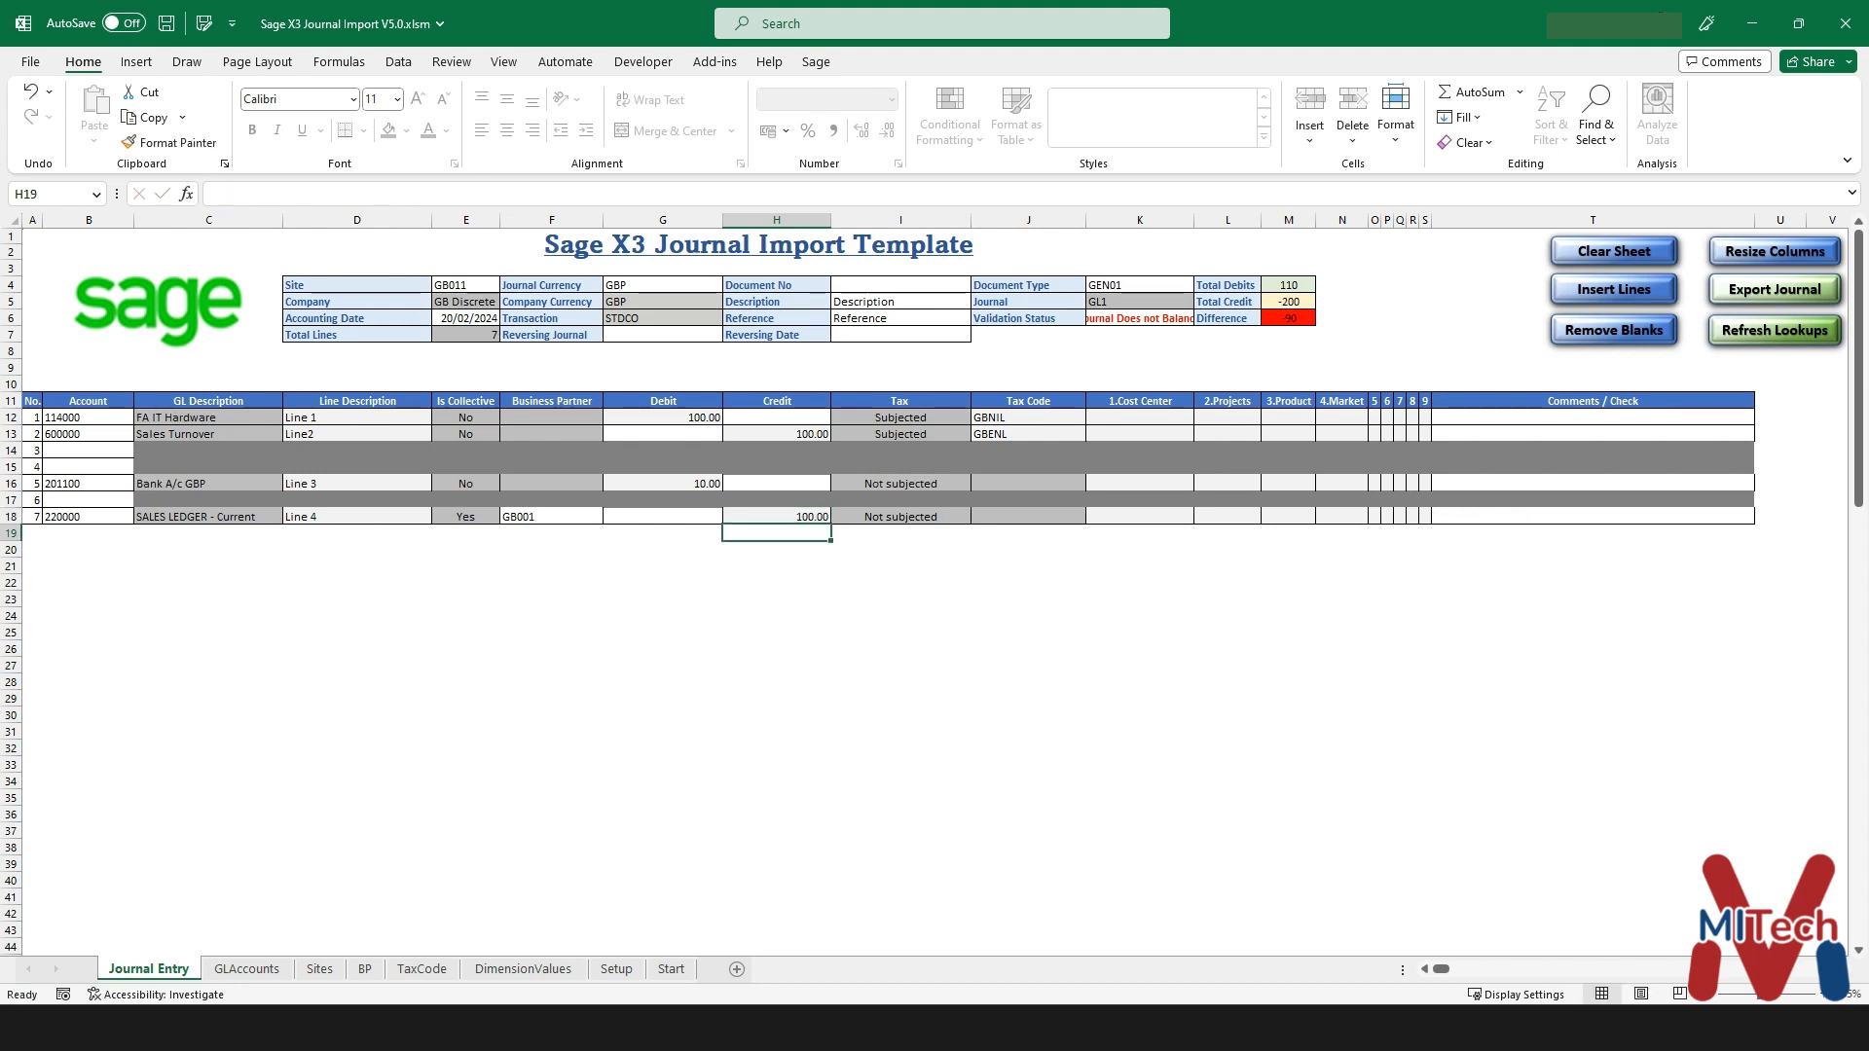
# - Check the -90 difference and line 7 sums, then resize columns to show 'Journal Does not Balance'
pyautogui.click(777, 517)
pyautogui.click(1288, 318)
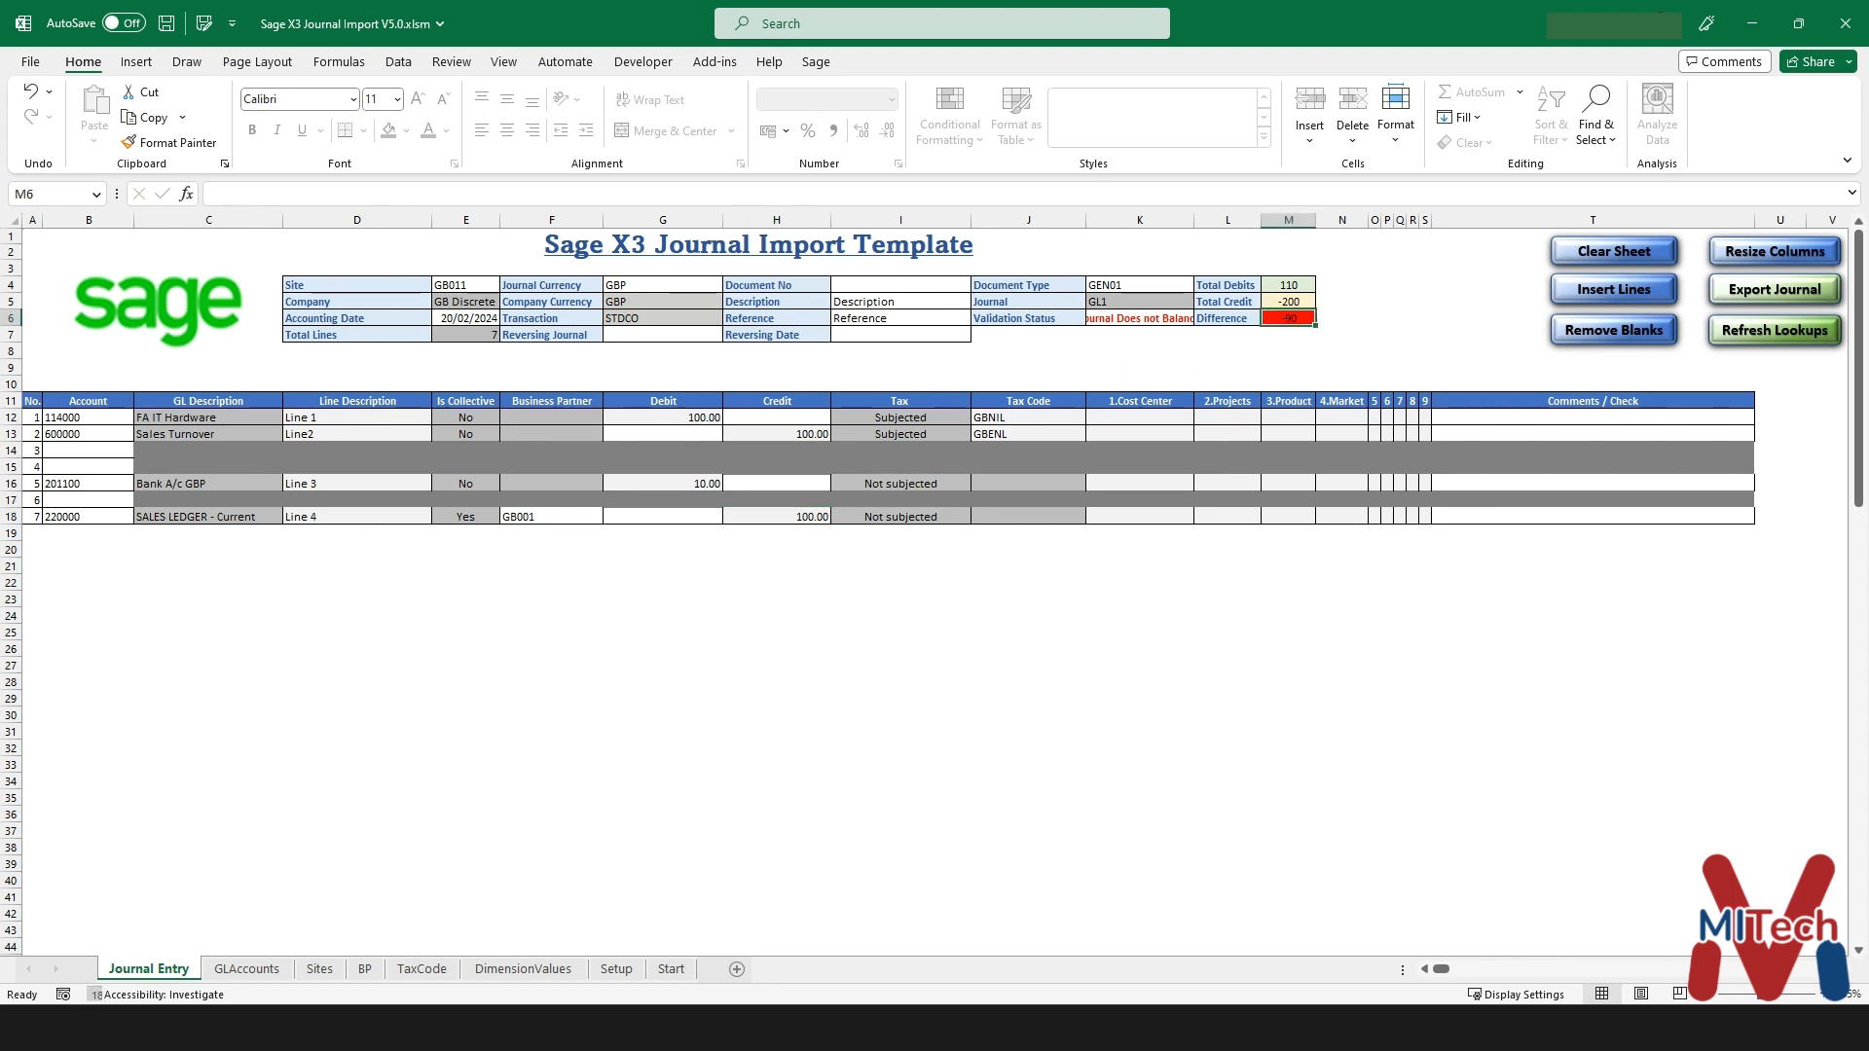
pyautogui.moveTo(1229, 285); pyautogui.dragTo(1288, 301)
pyautogui.click(1288, 319)
pyautogui.click(1593, 517)
pyautogui.moveTo(663, 517); pyautogui.dragTo(1592, 517)
pyautogui.click(1139, 318)
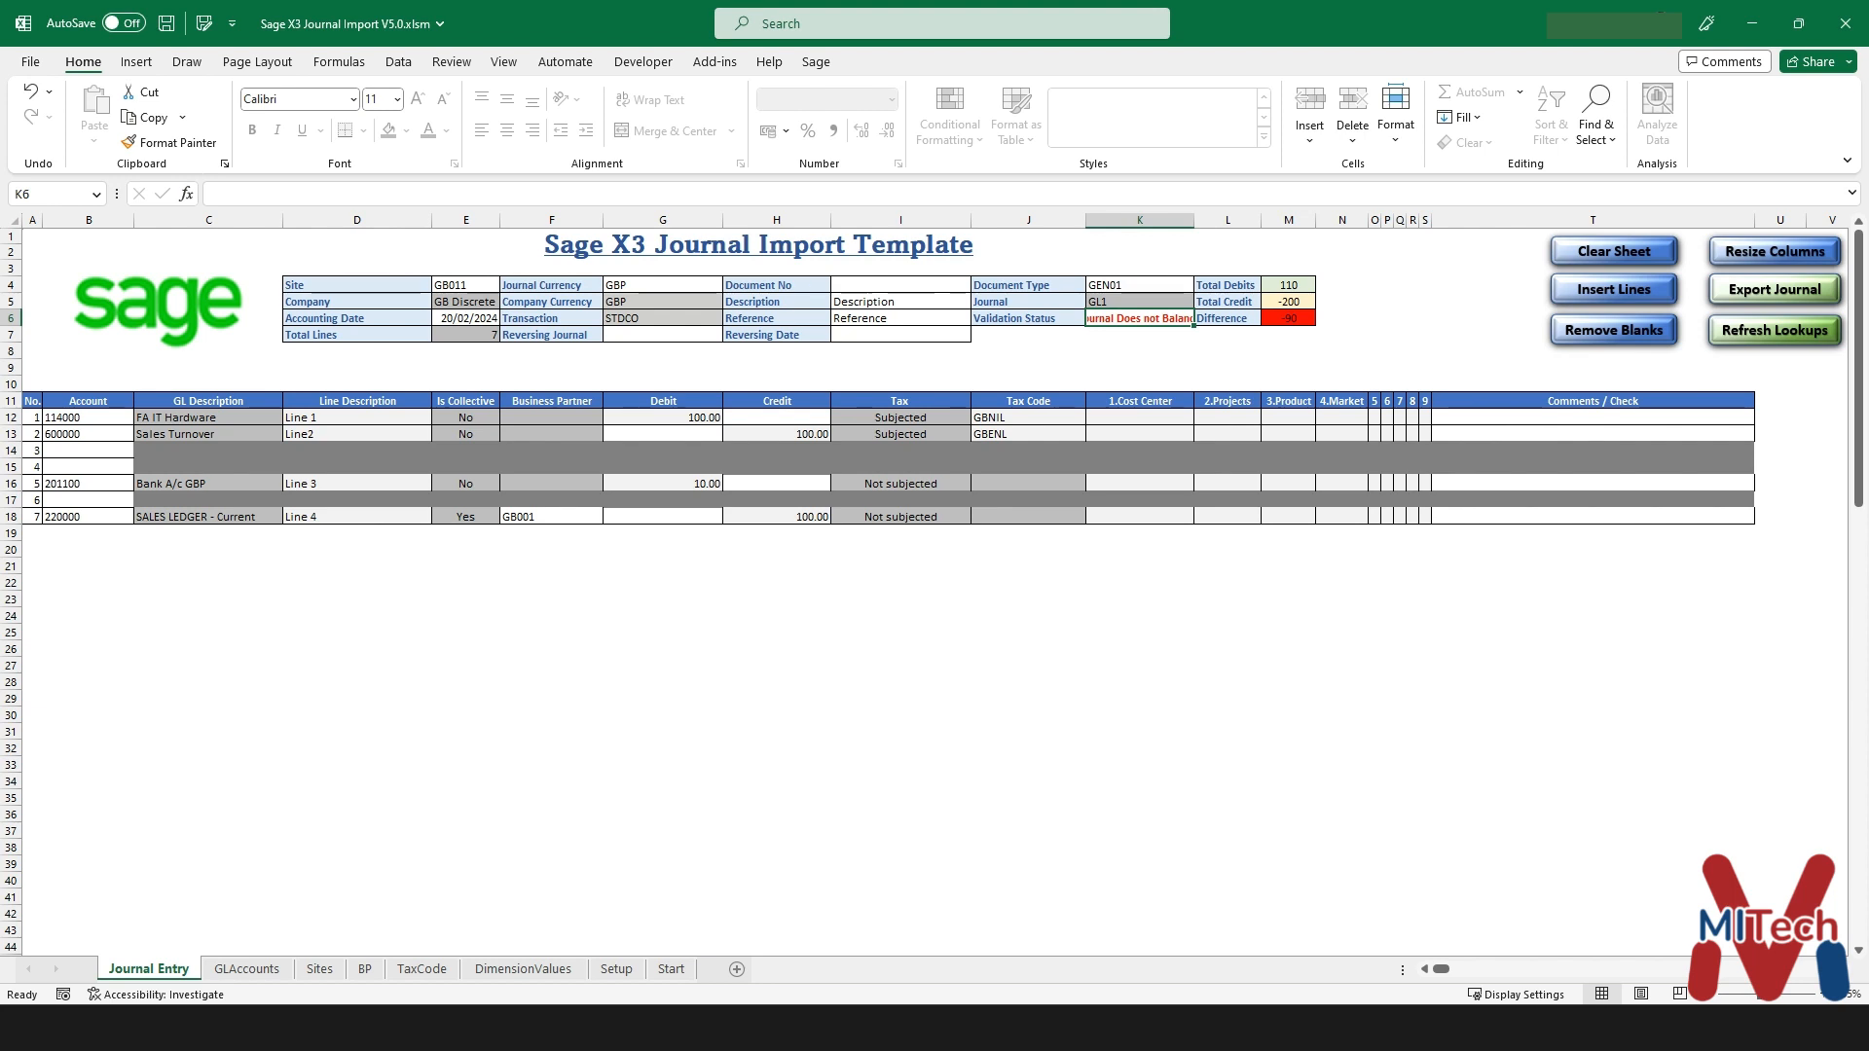
pyautogui.click(1775, 252)
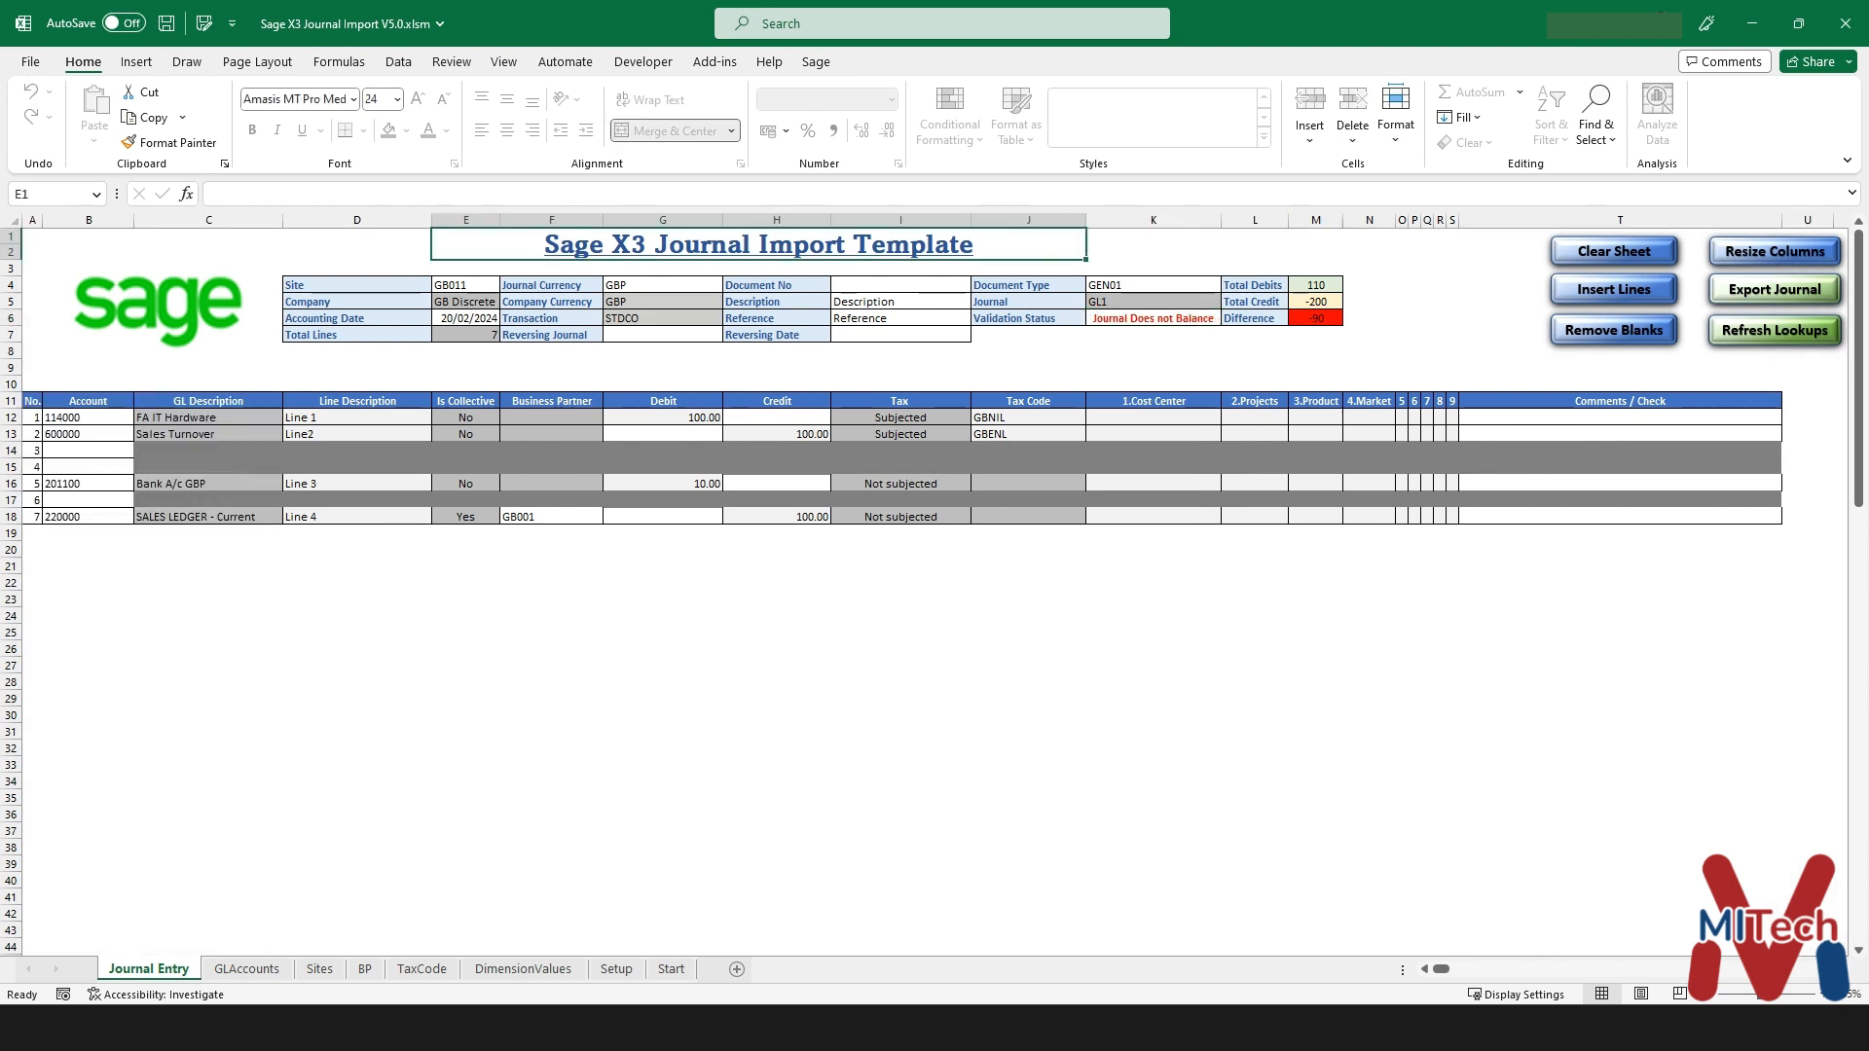
# - Correct line 7's credit to 10.00 so totals balance at 110, then launch Export Journal
pyautogui.click(776, 517)
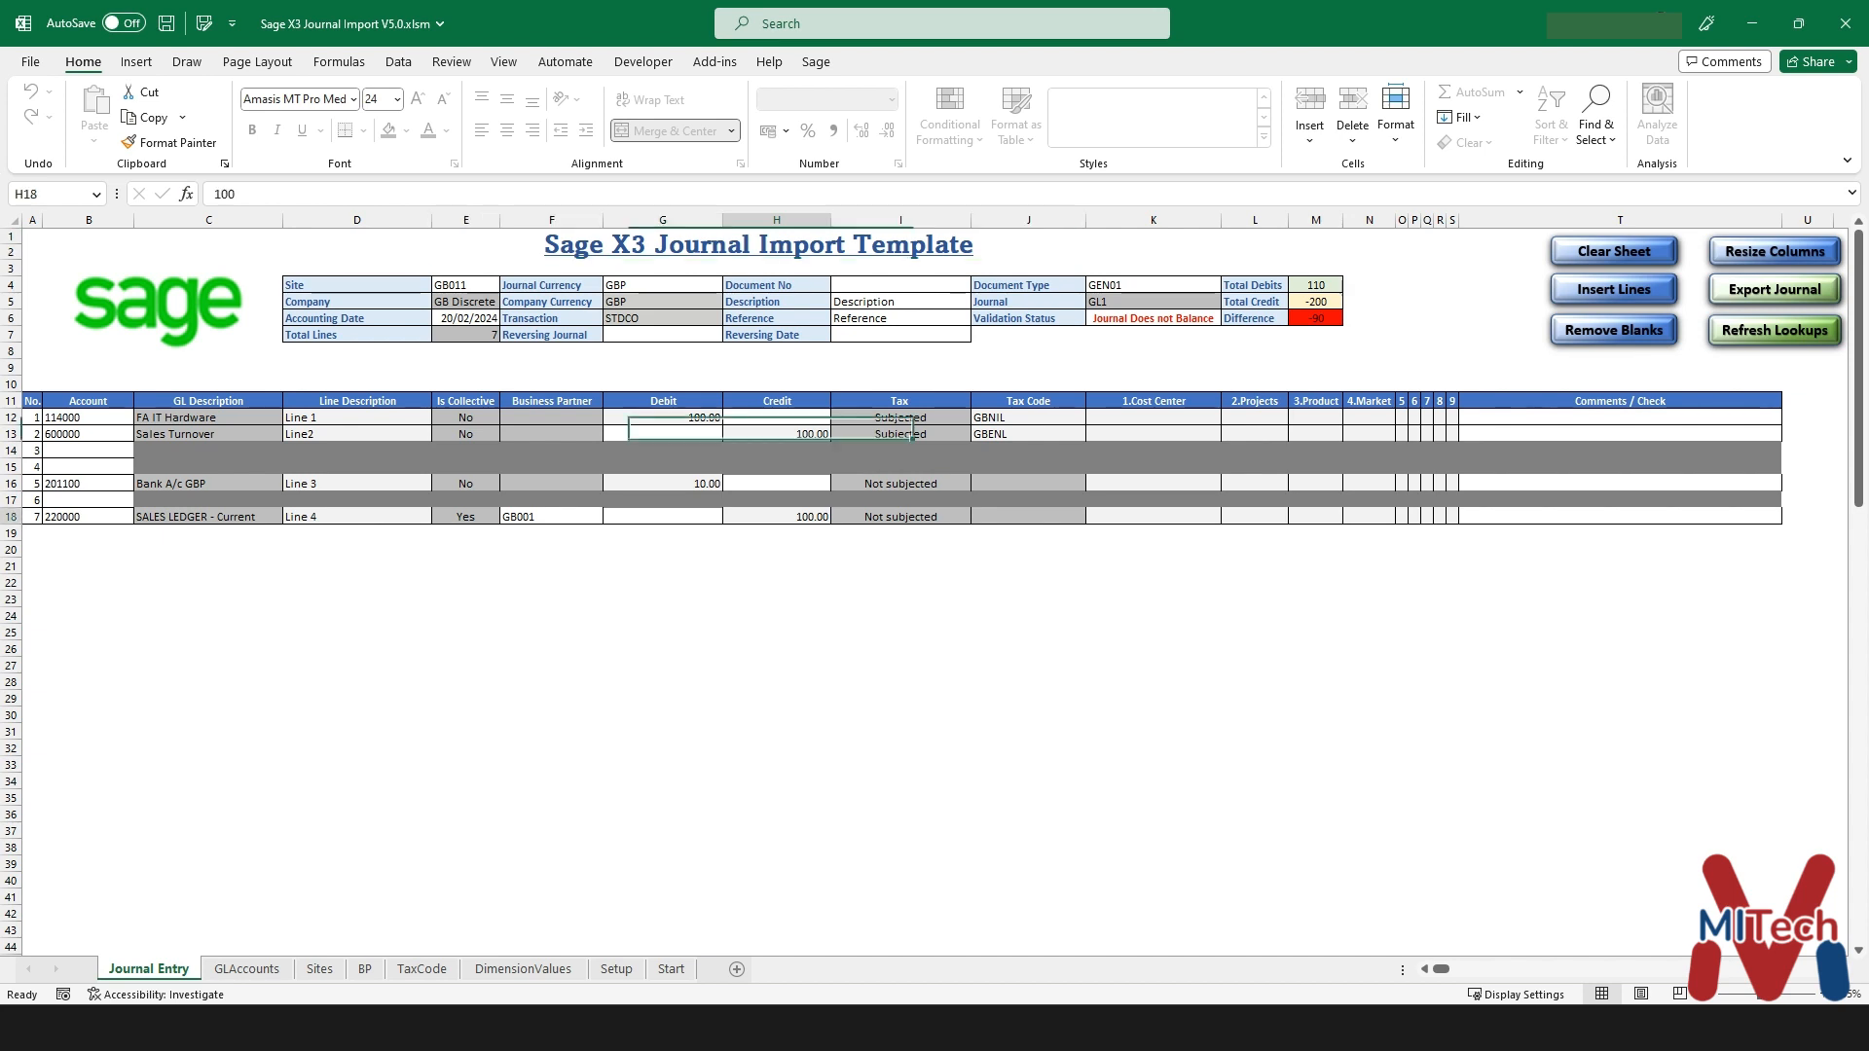
pyautogui.write('10')
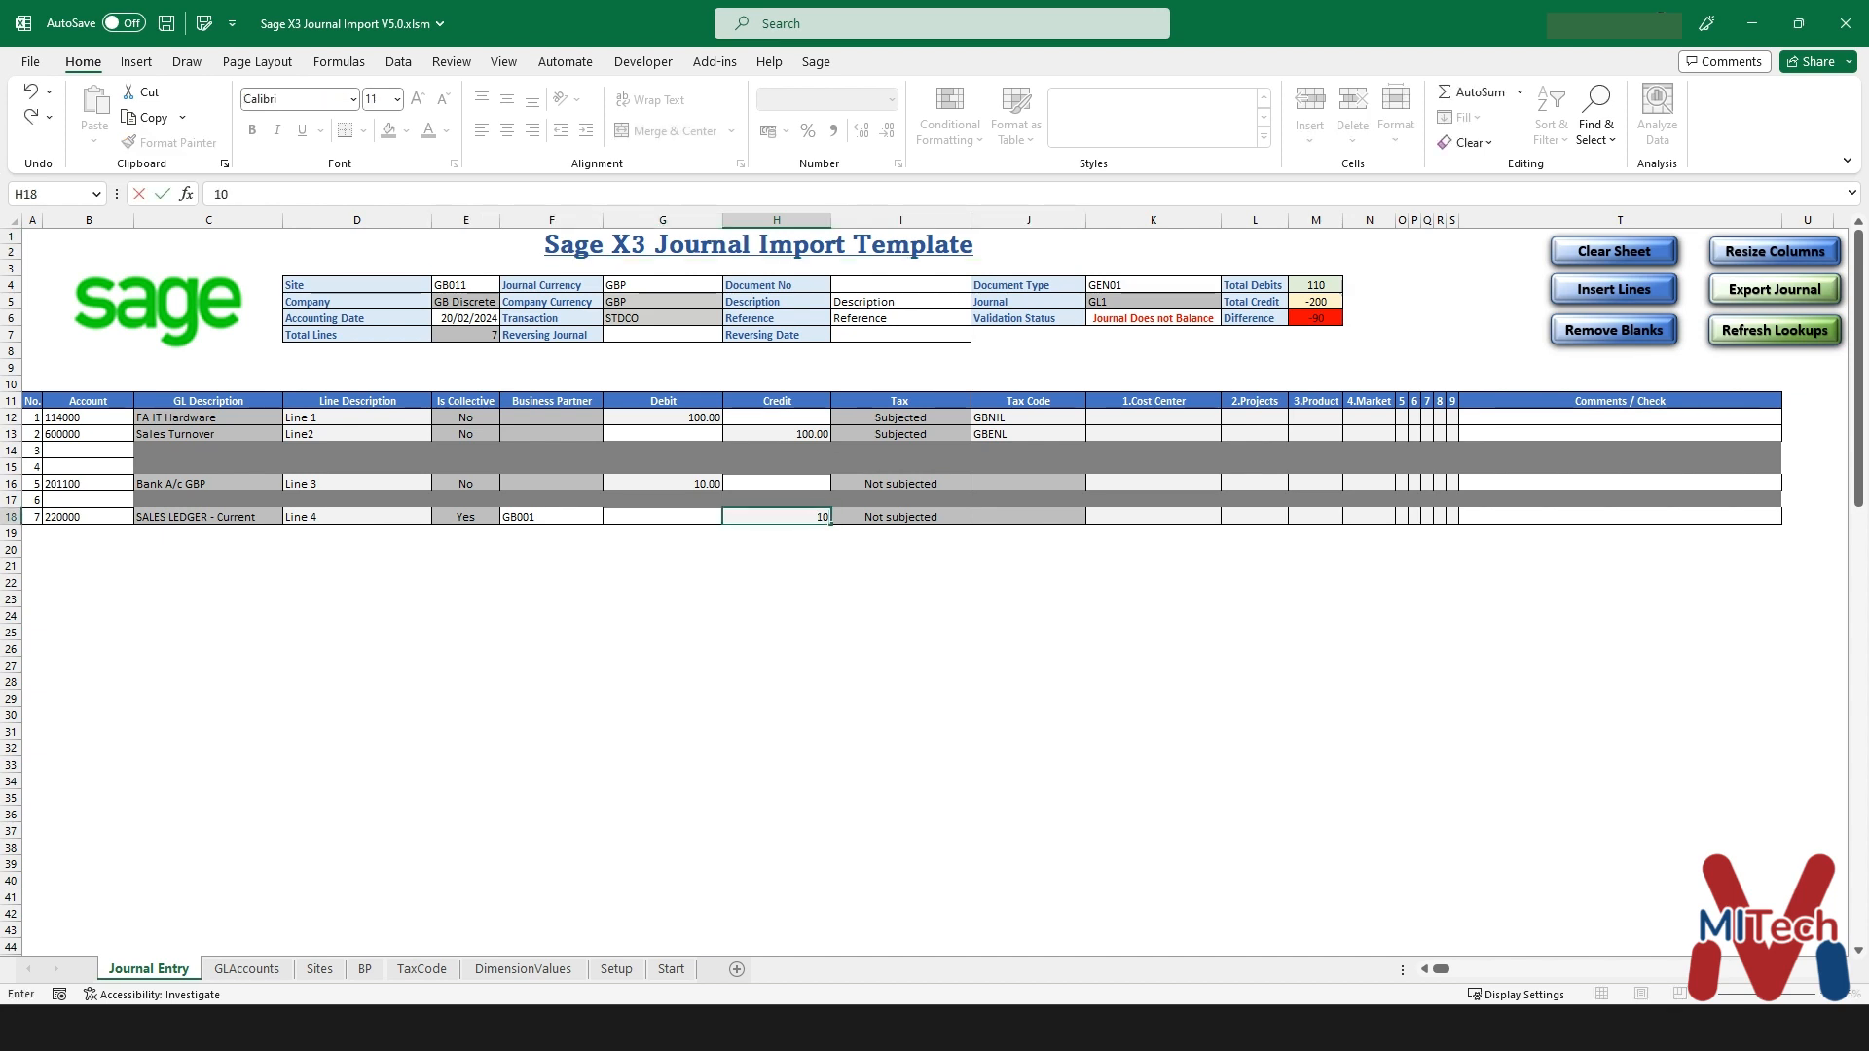
pyautogui.press('Return')
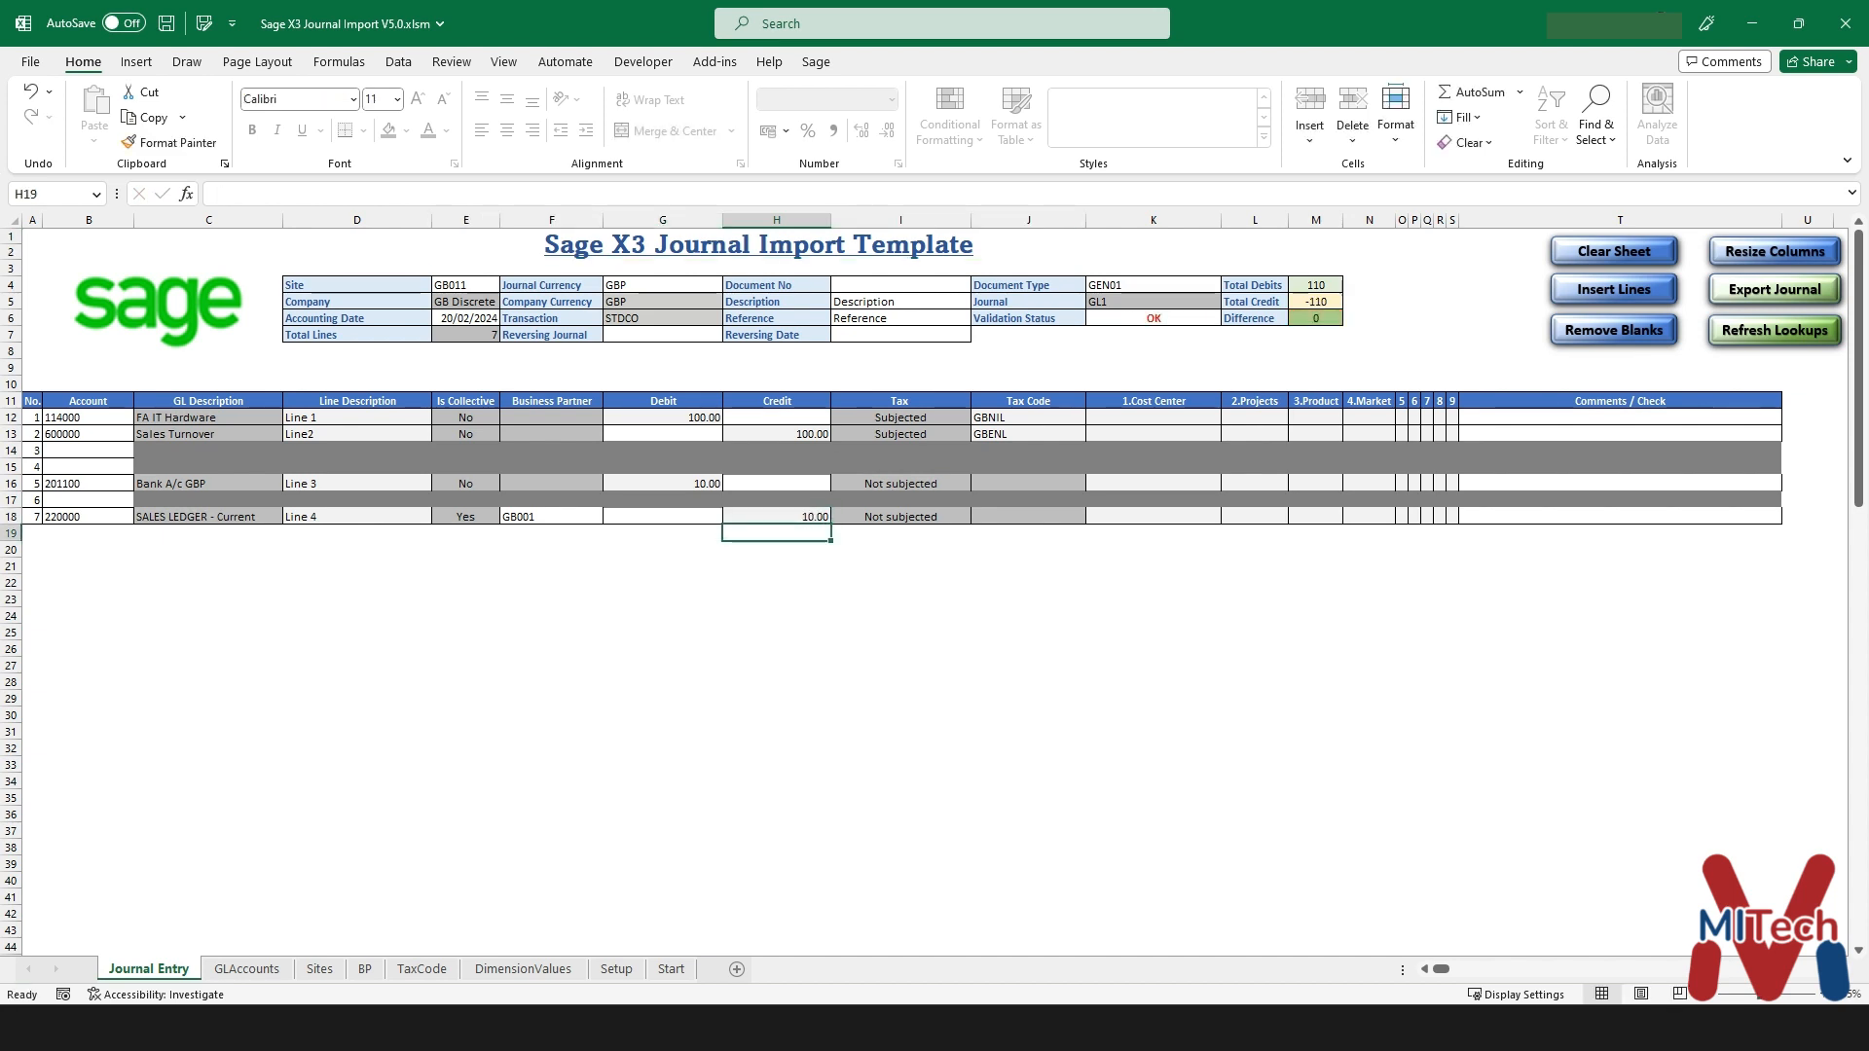
pyautogui.click(1317, 285)
pyautogui.click(1316, 302)
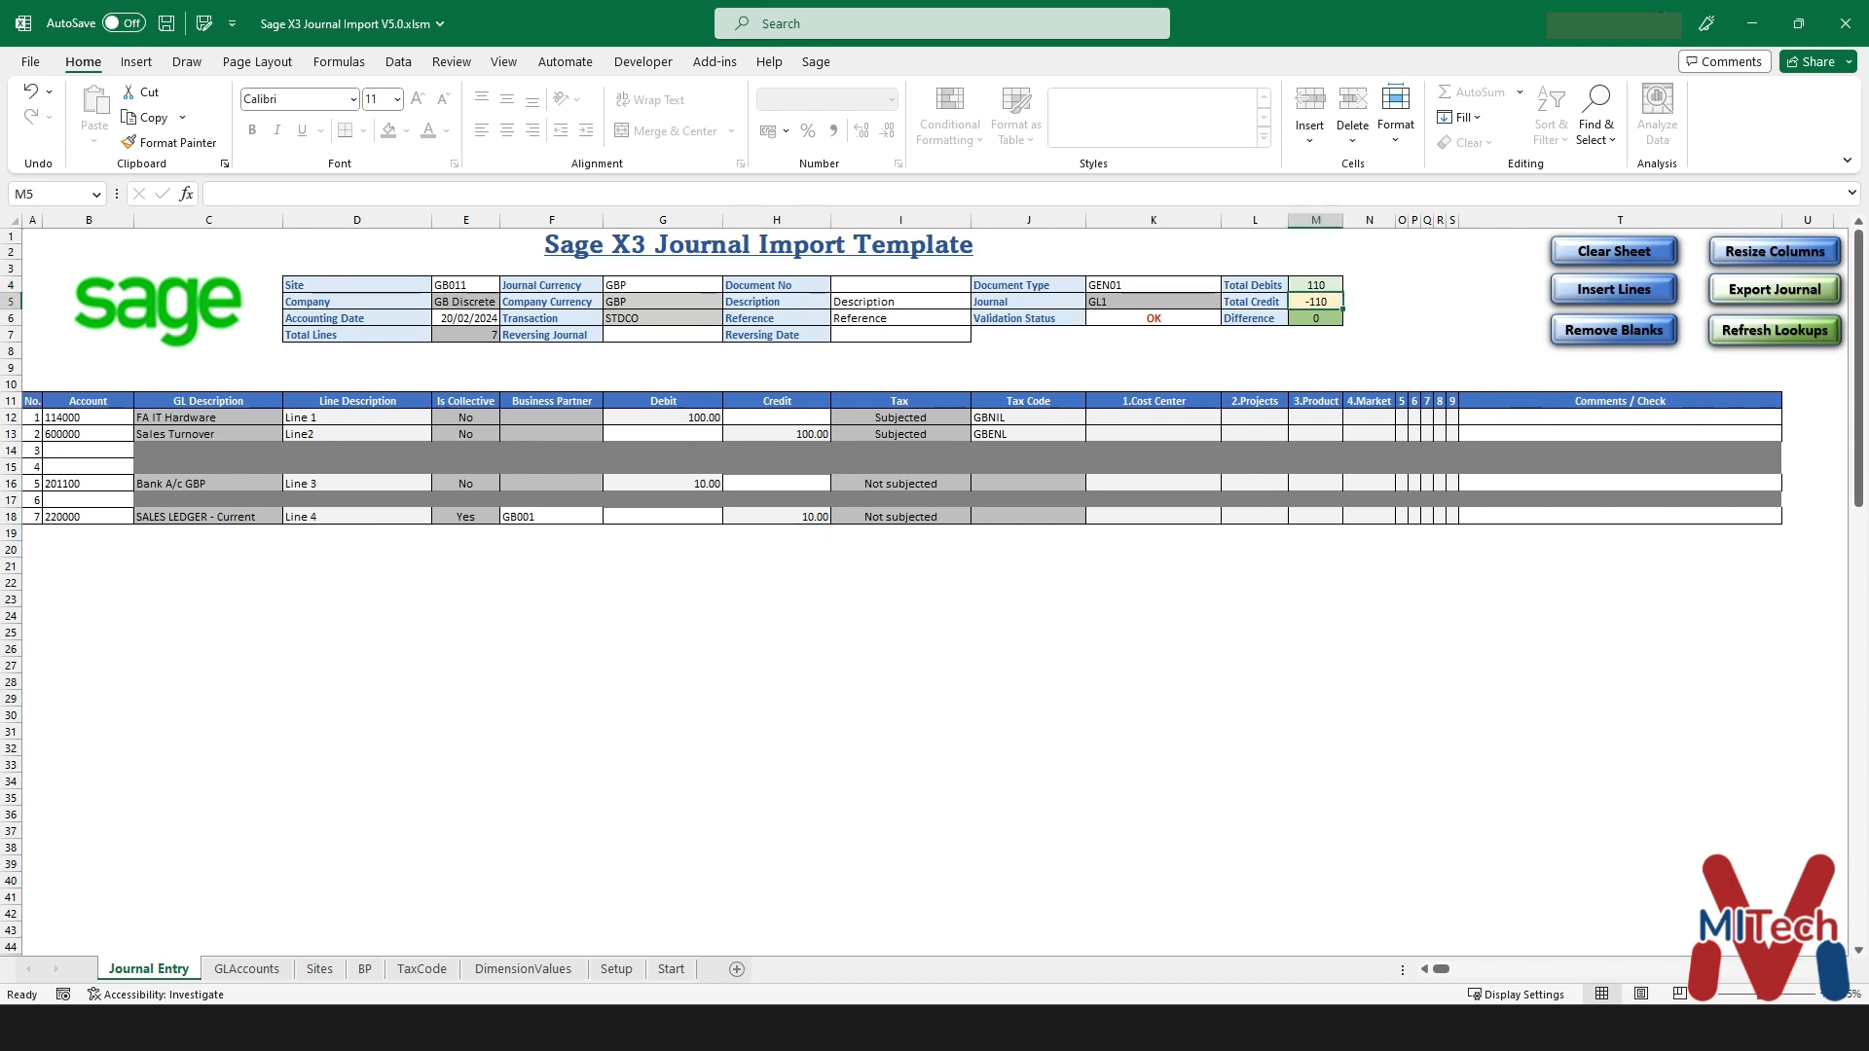
pyautogui.click(1316, 318)
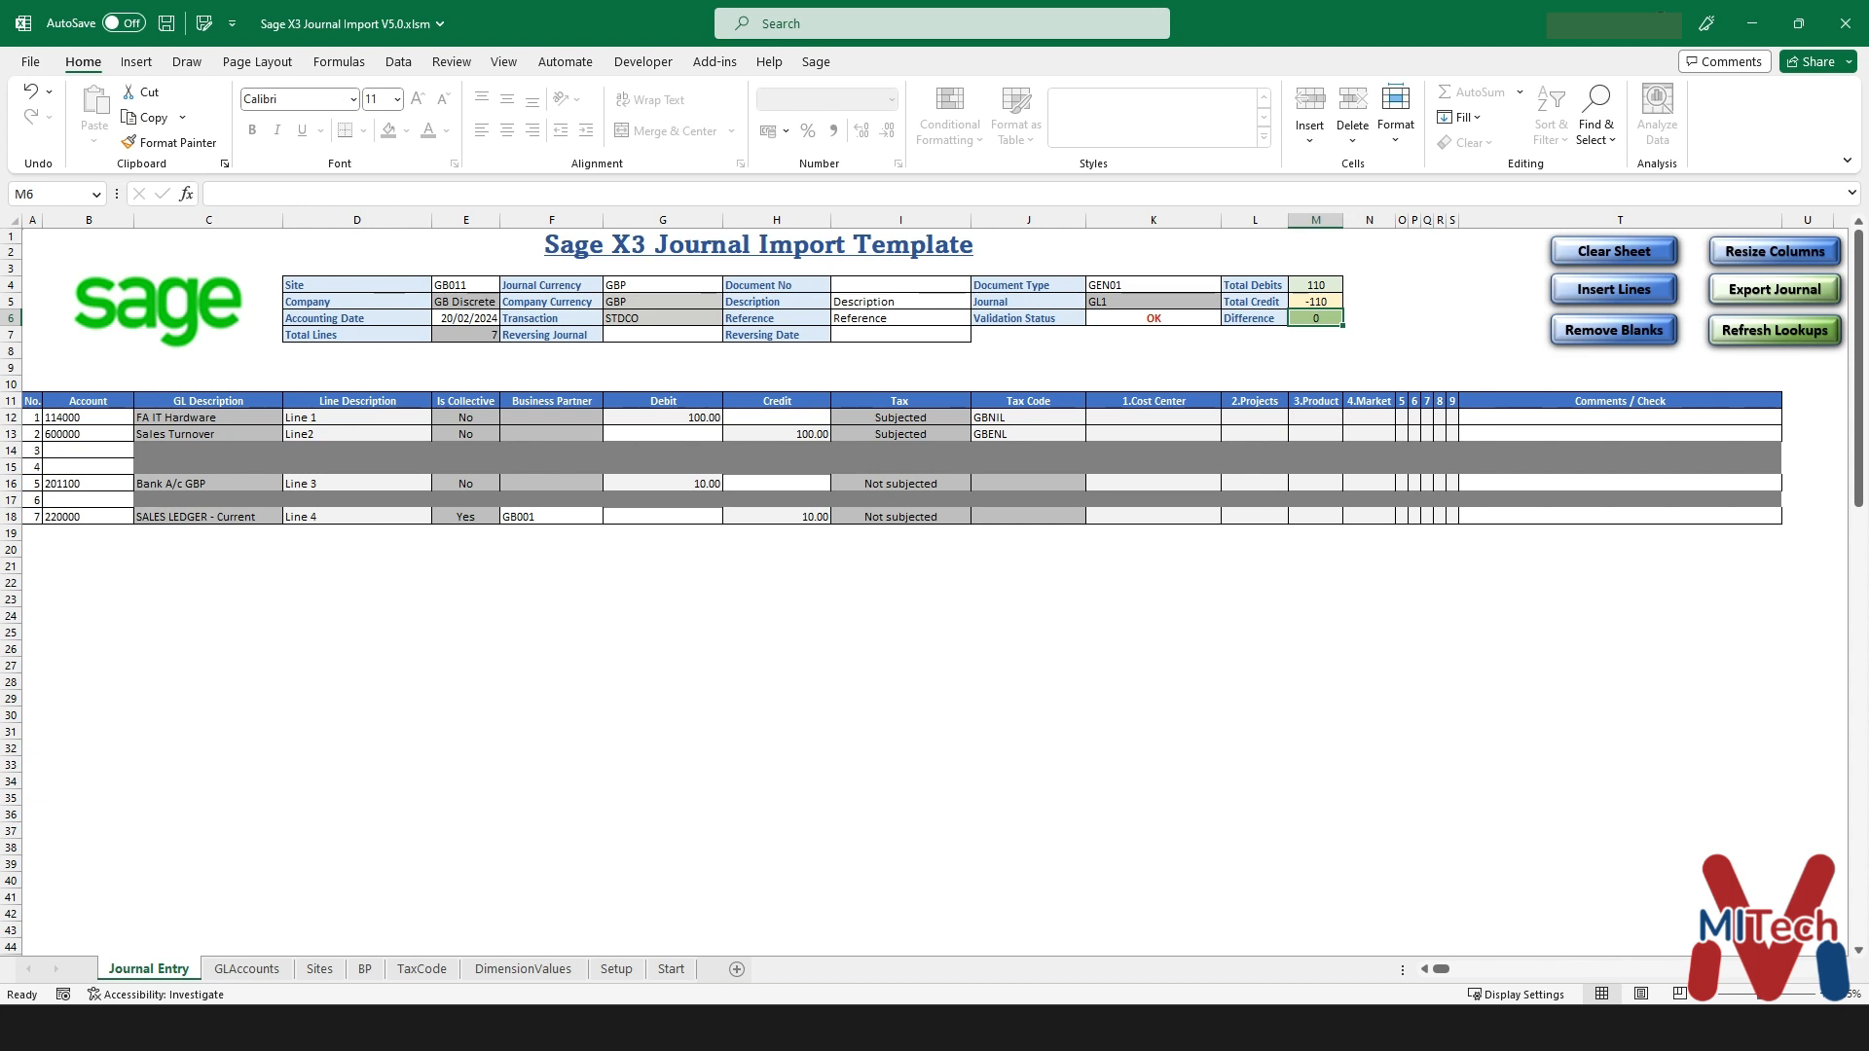
pyautogui.click(1774, 289)
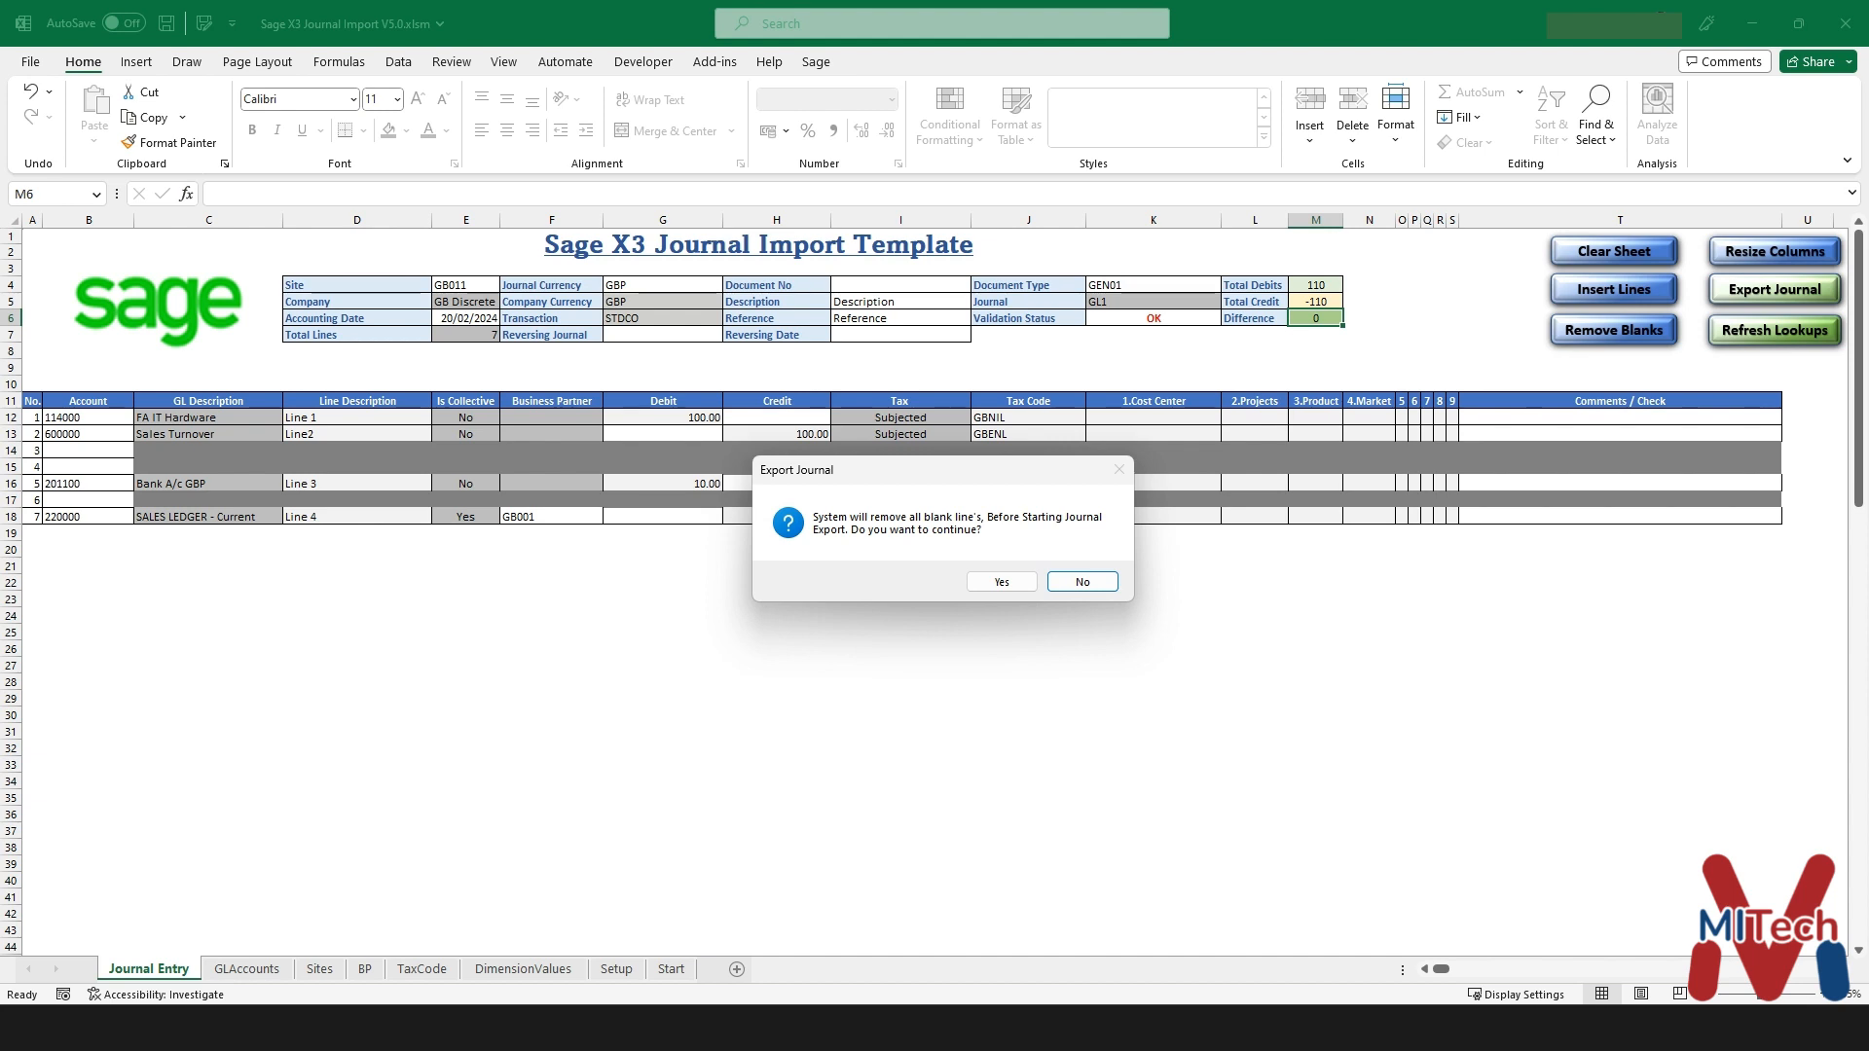
# - Accept removing blank lines and sign in with the Sage X3 username and password to export
pyautogui.click(1002, 581)
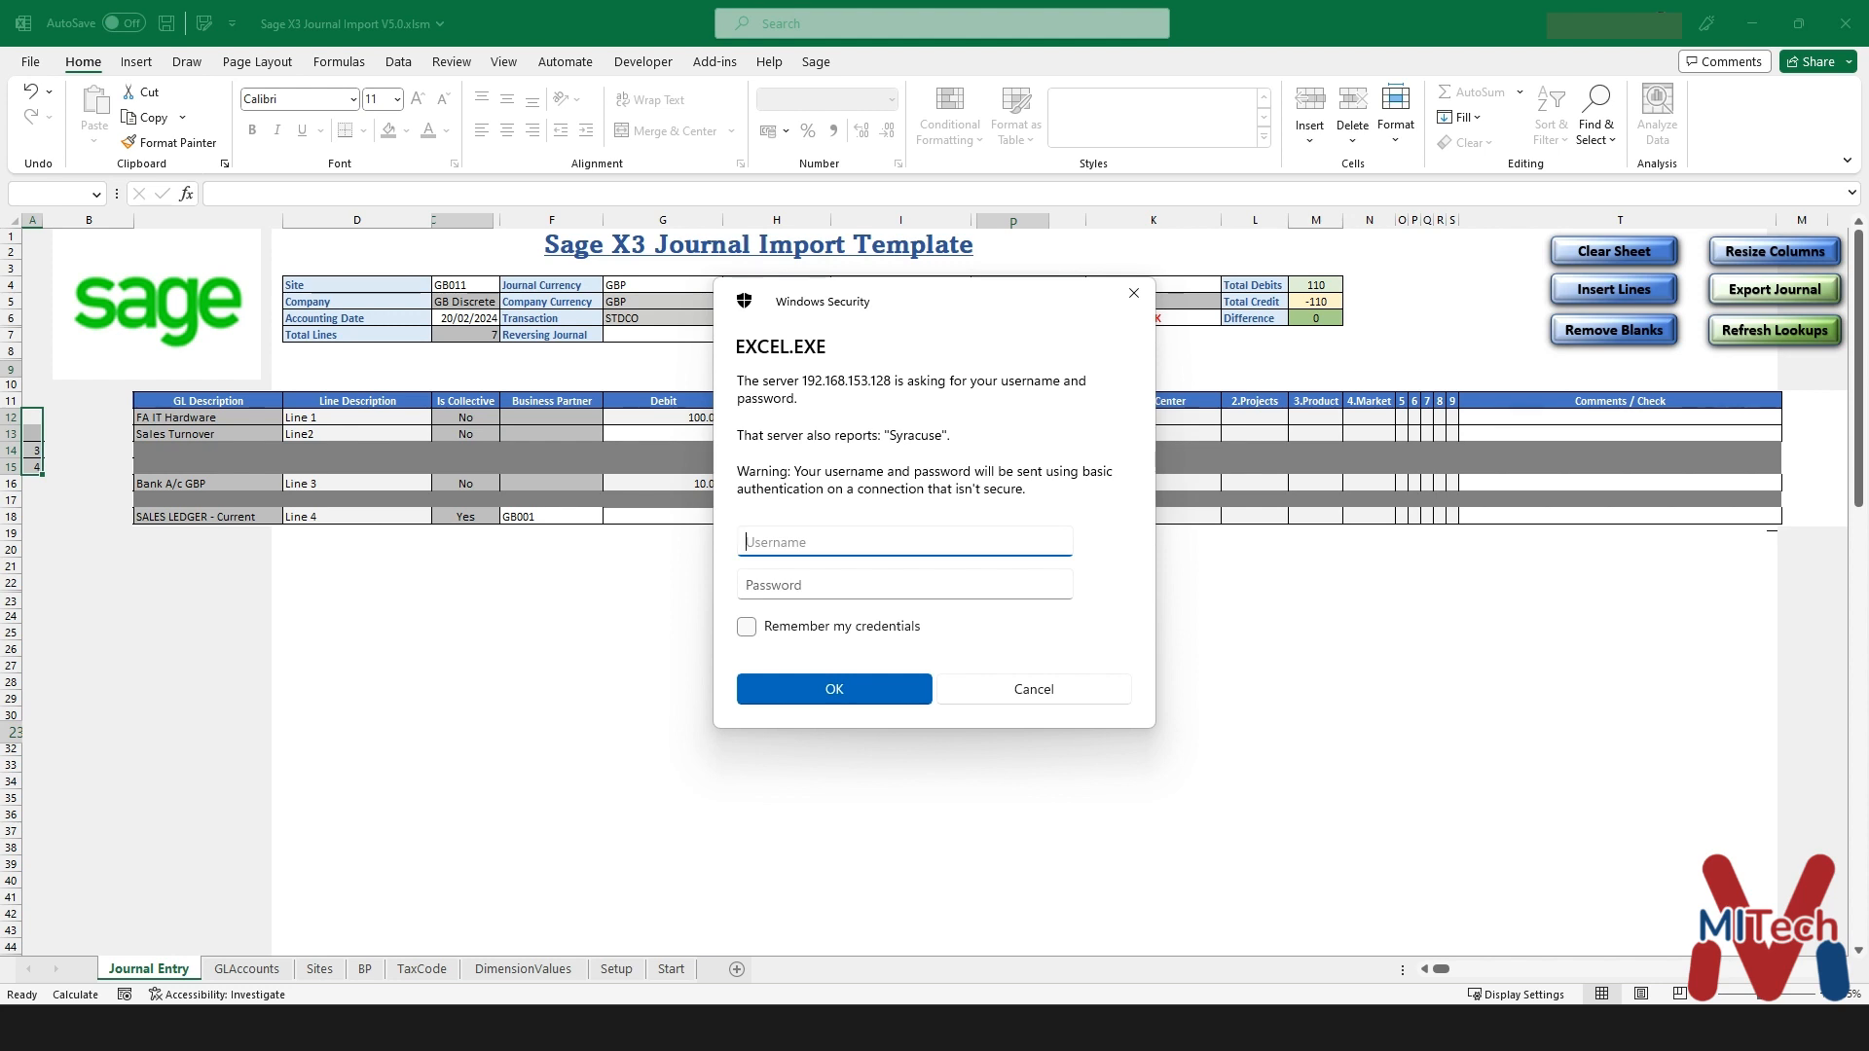
pyautogui.write('admin')
pyautogui.press('Tab')
pyautogui.write('admin')
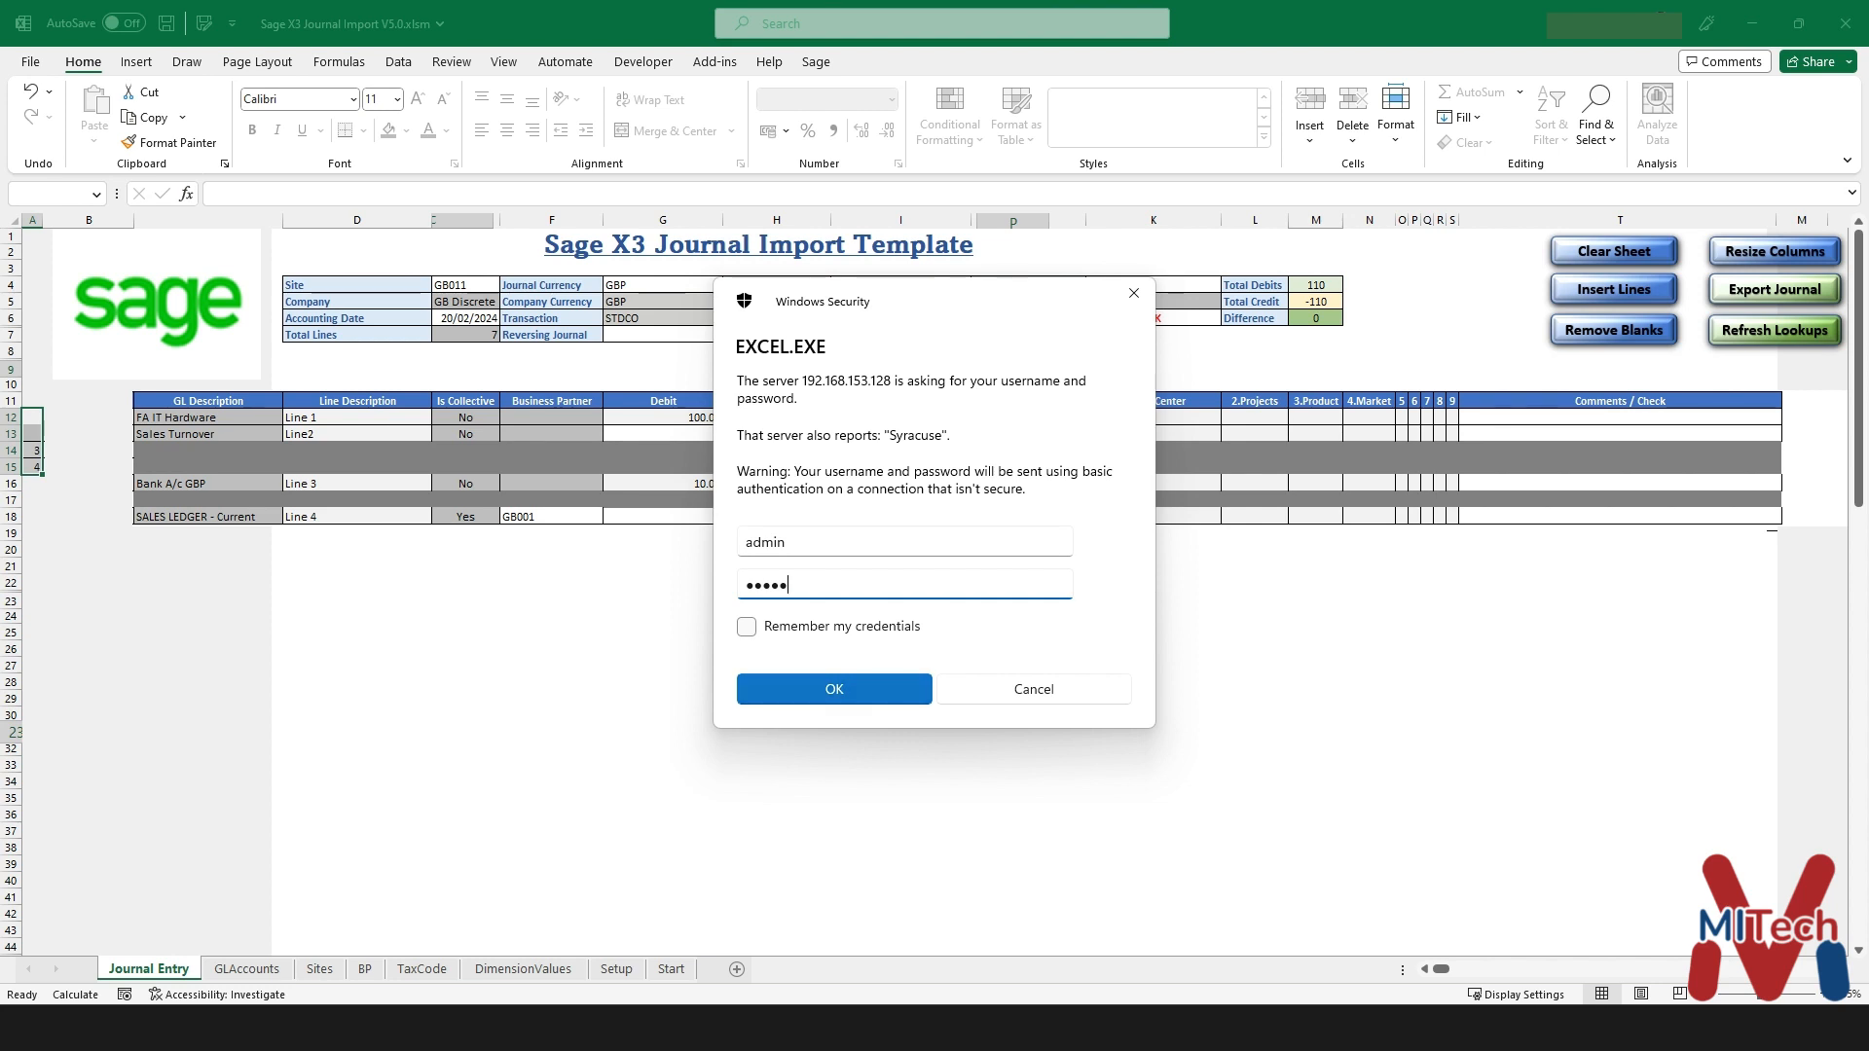
pyautogui.press('Return')
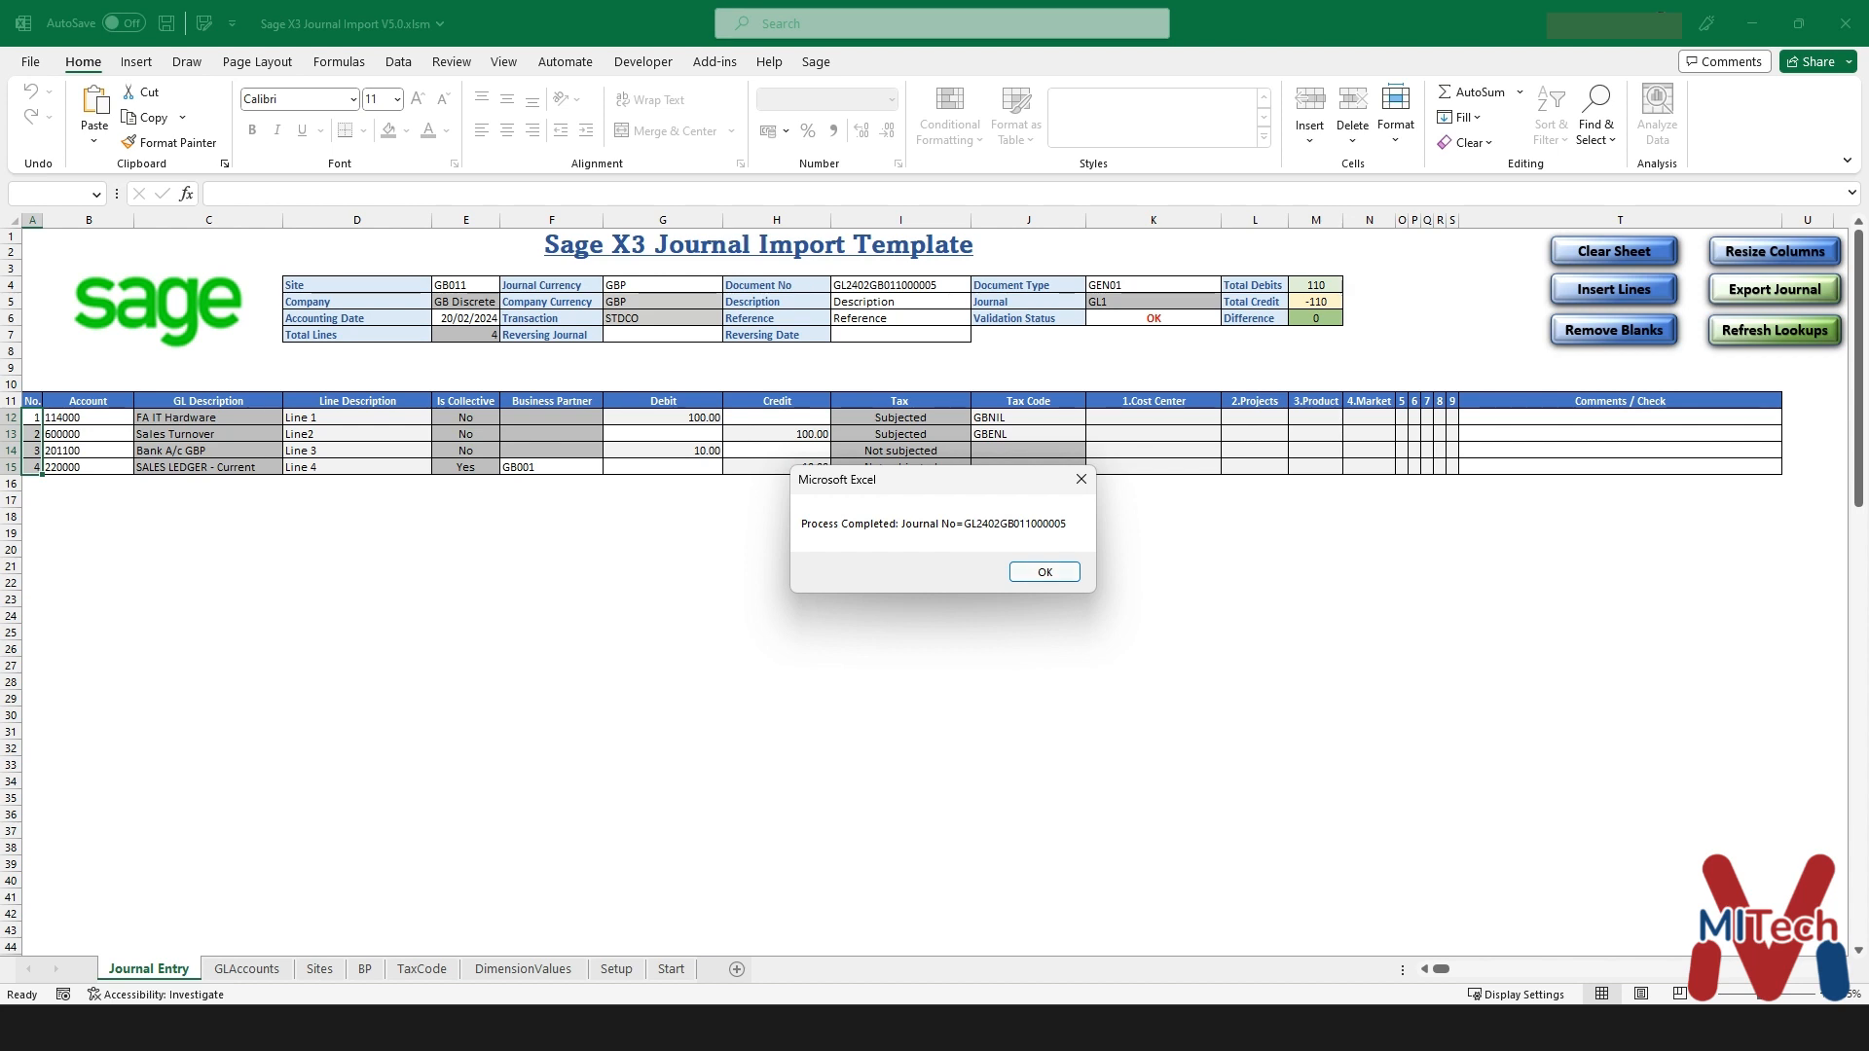
# - Dismiss the completion message, copy document number GL2402GB011000005 from I4, and go to Sage X3
pyautogui.press('Return')
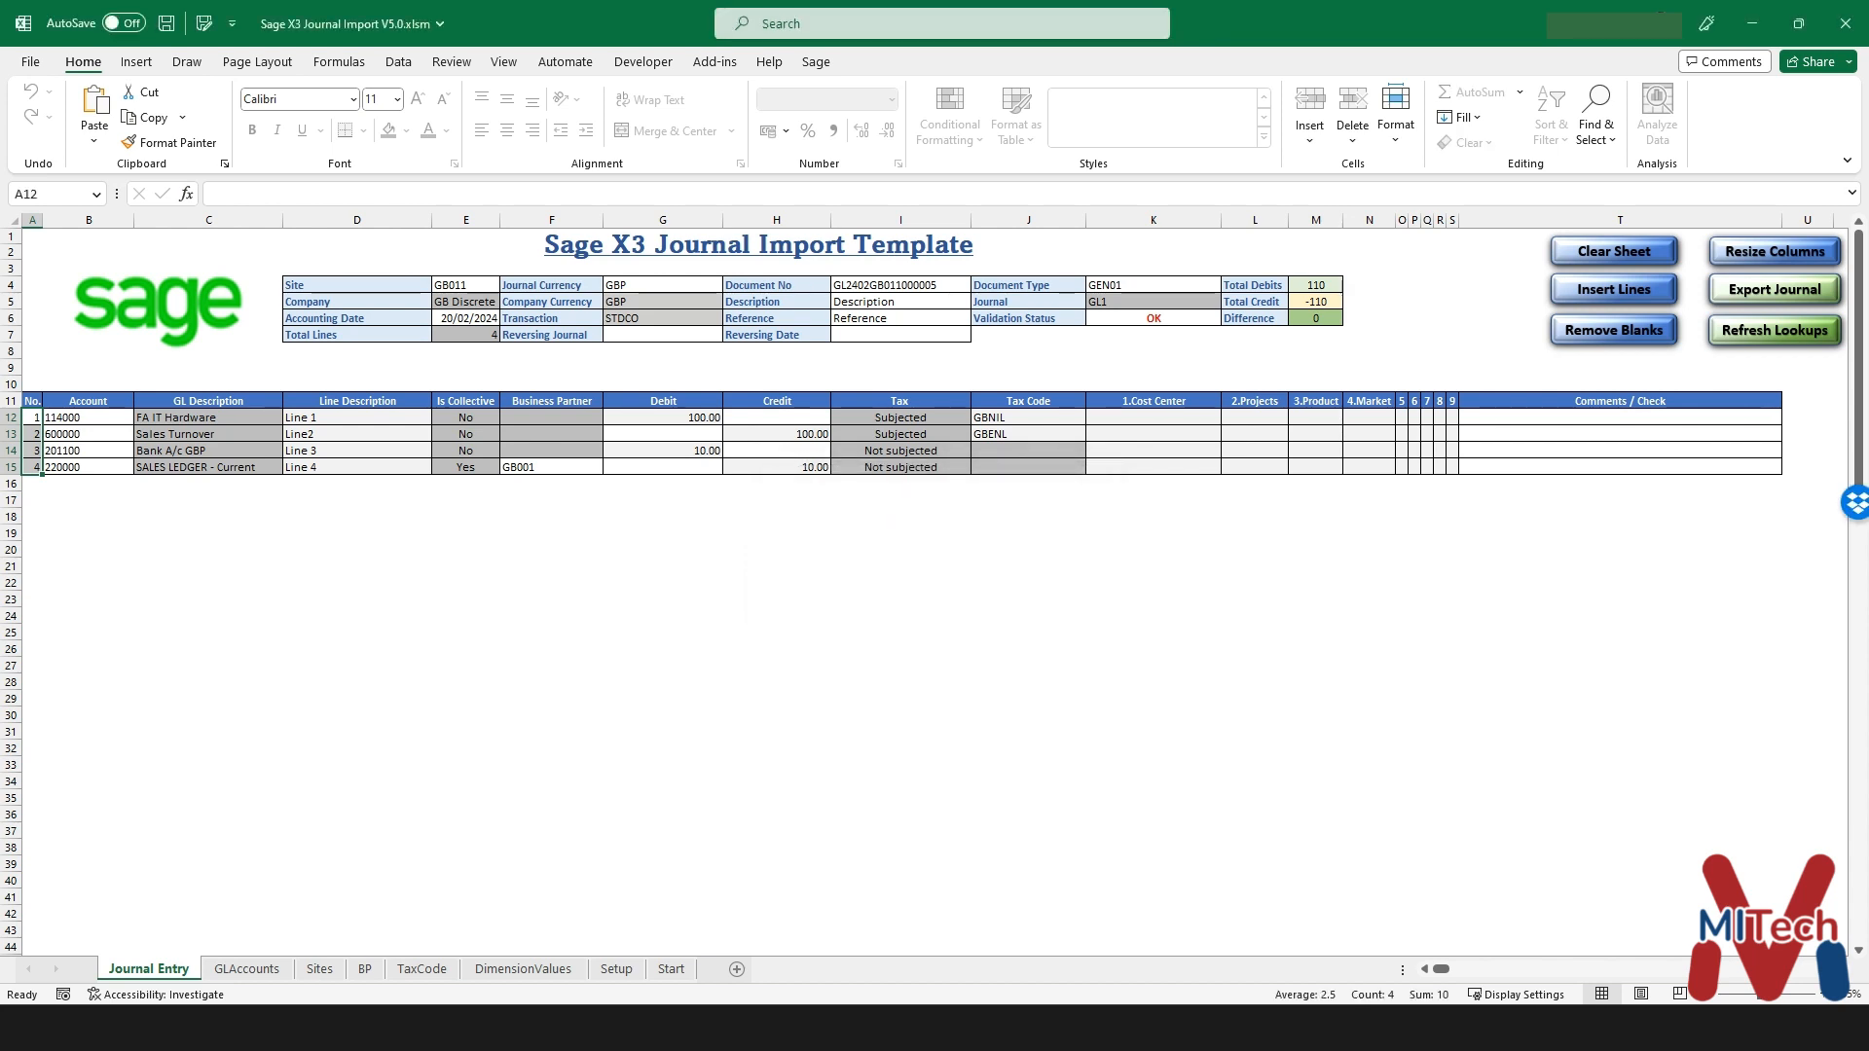
pyautogui.click(900, 285)
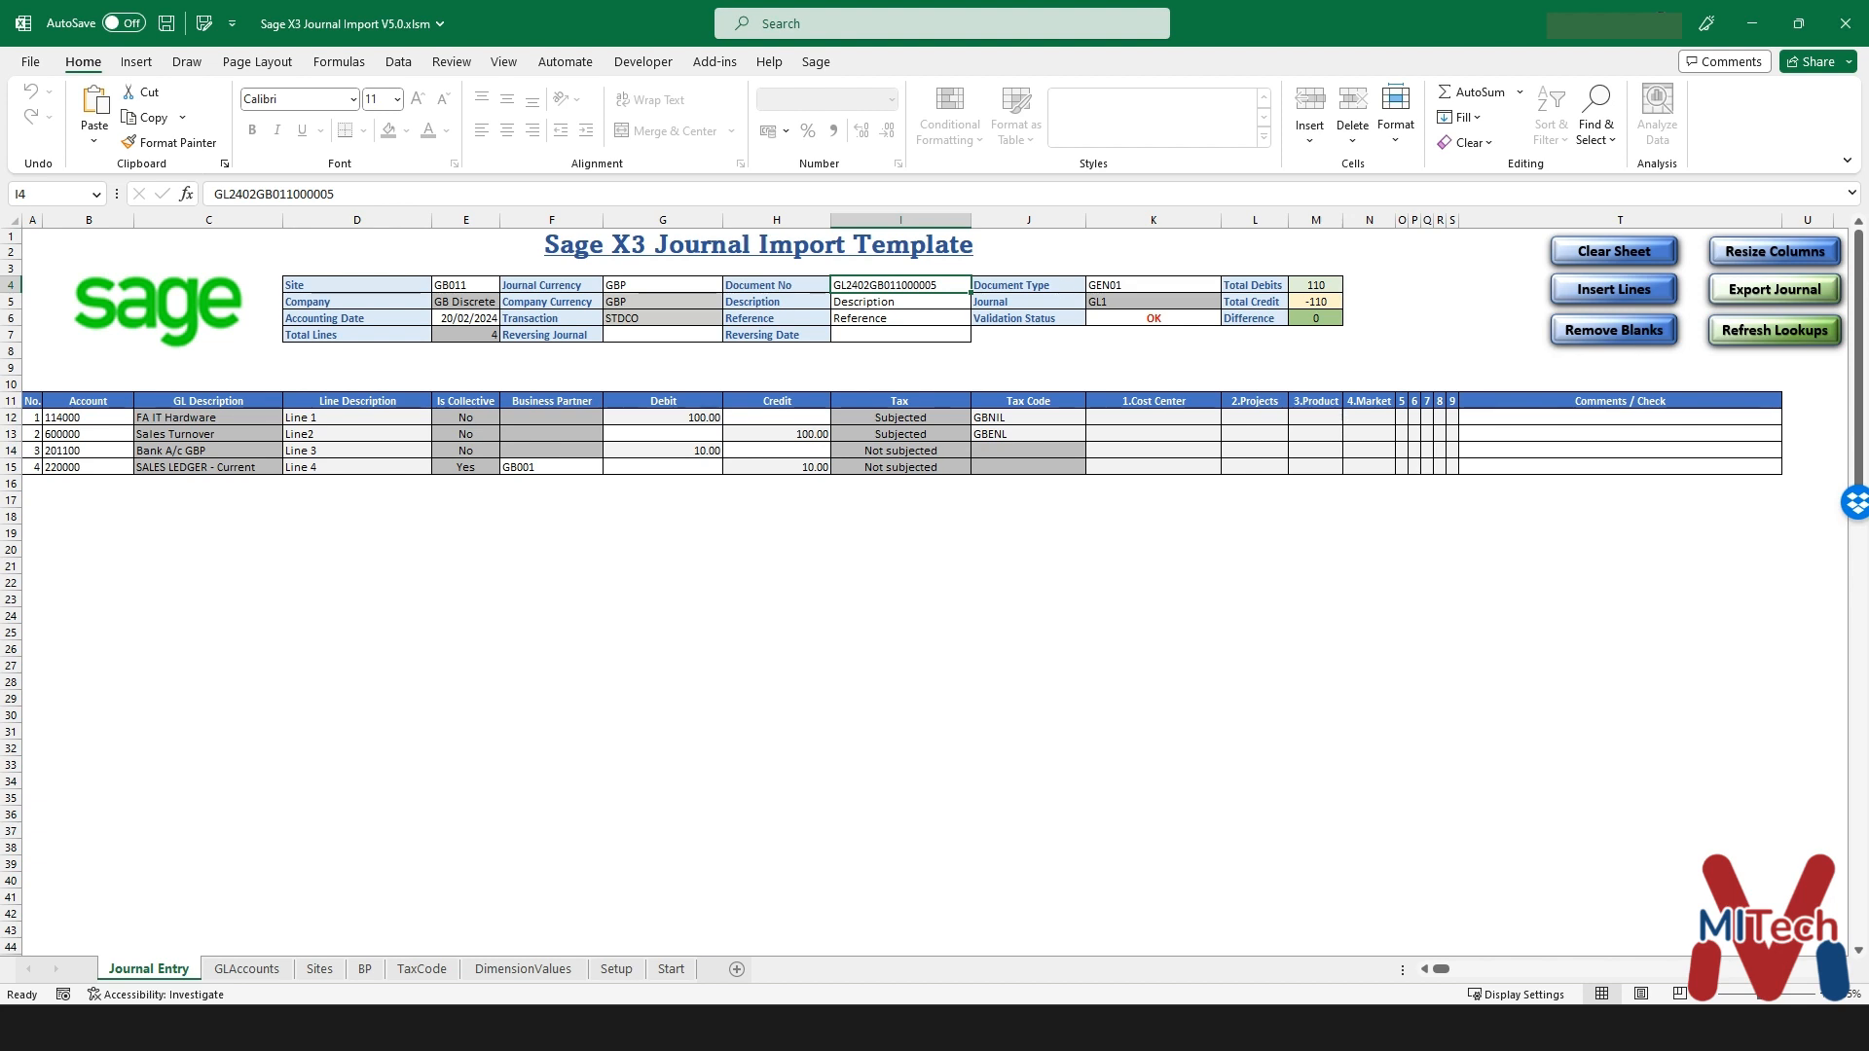
pyautogui.moveTo(335, 193); pyautogui.dragTo(213, 193)
pyautogui.hotkey('ctrl', 'c')
pyautogui.hotkey('alt', 'Tab')
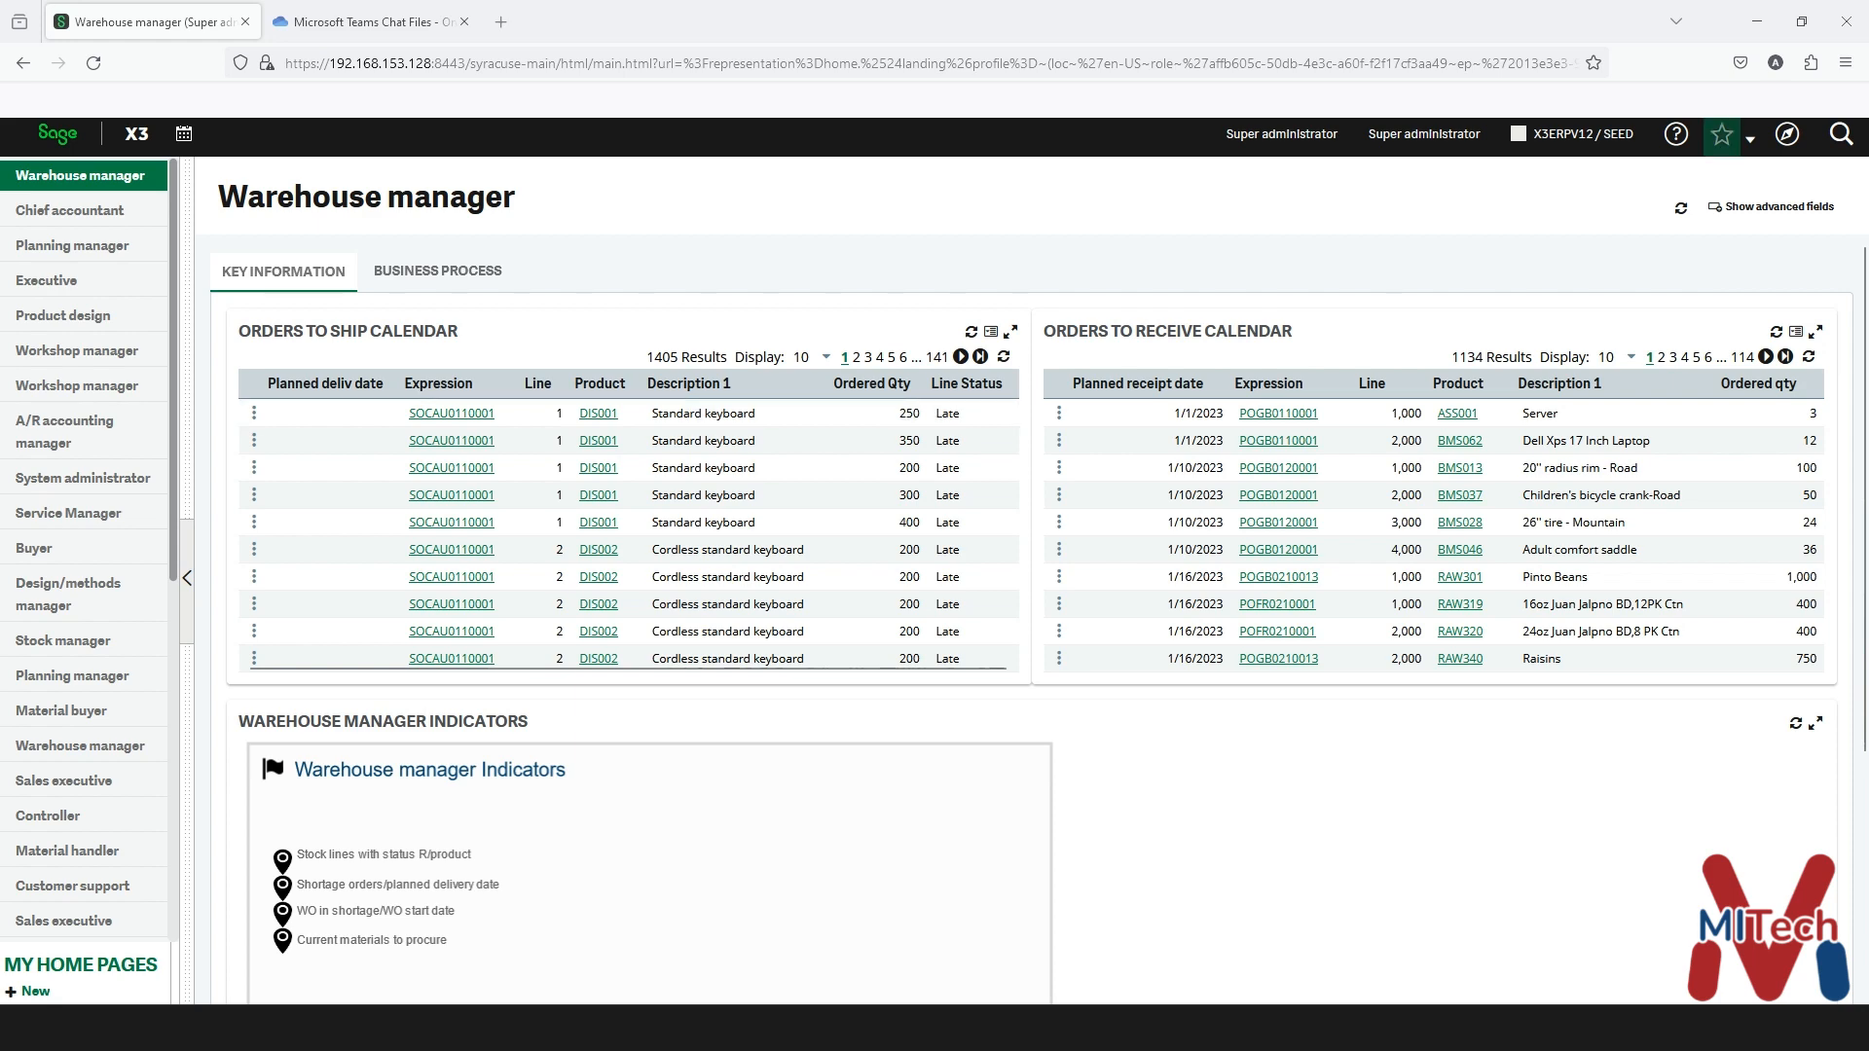
# - Open the Financials Journal entry function with the STDCO column complete transaction
pyautogui.click(1787, 134)
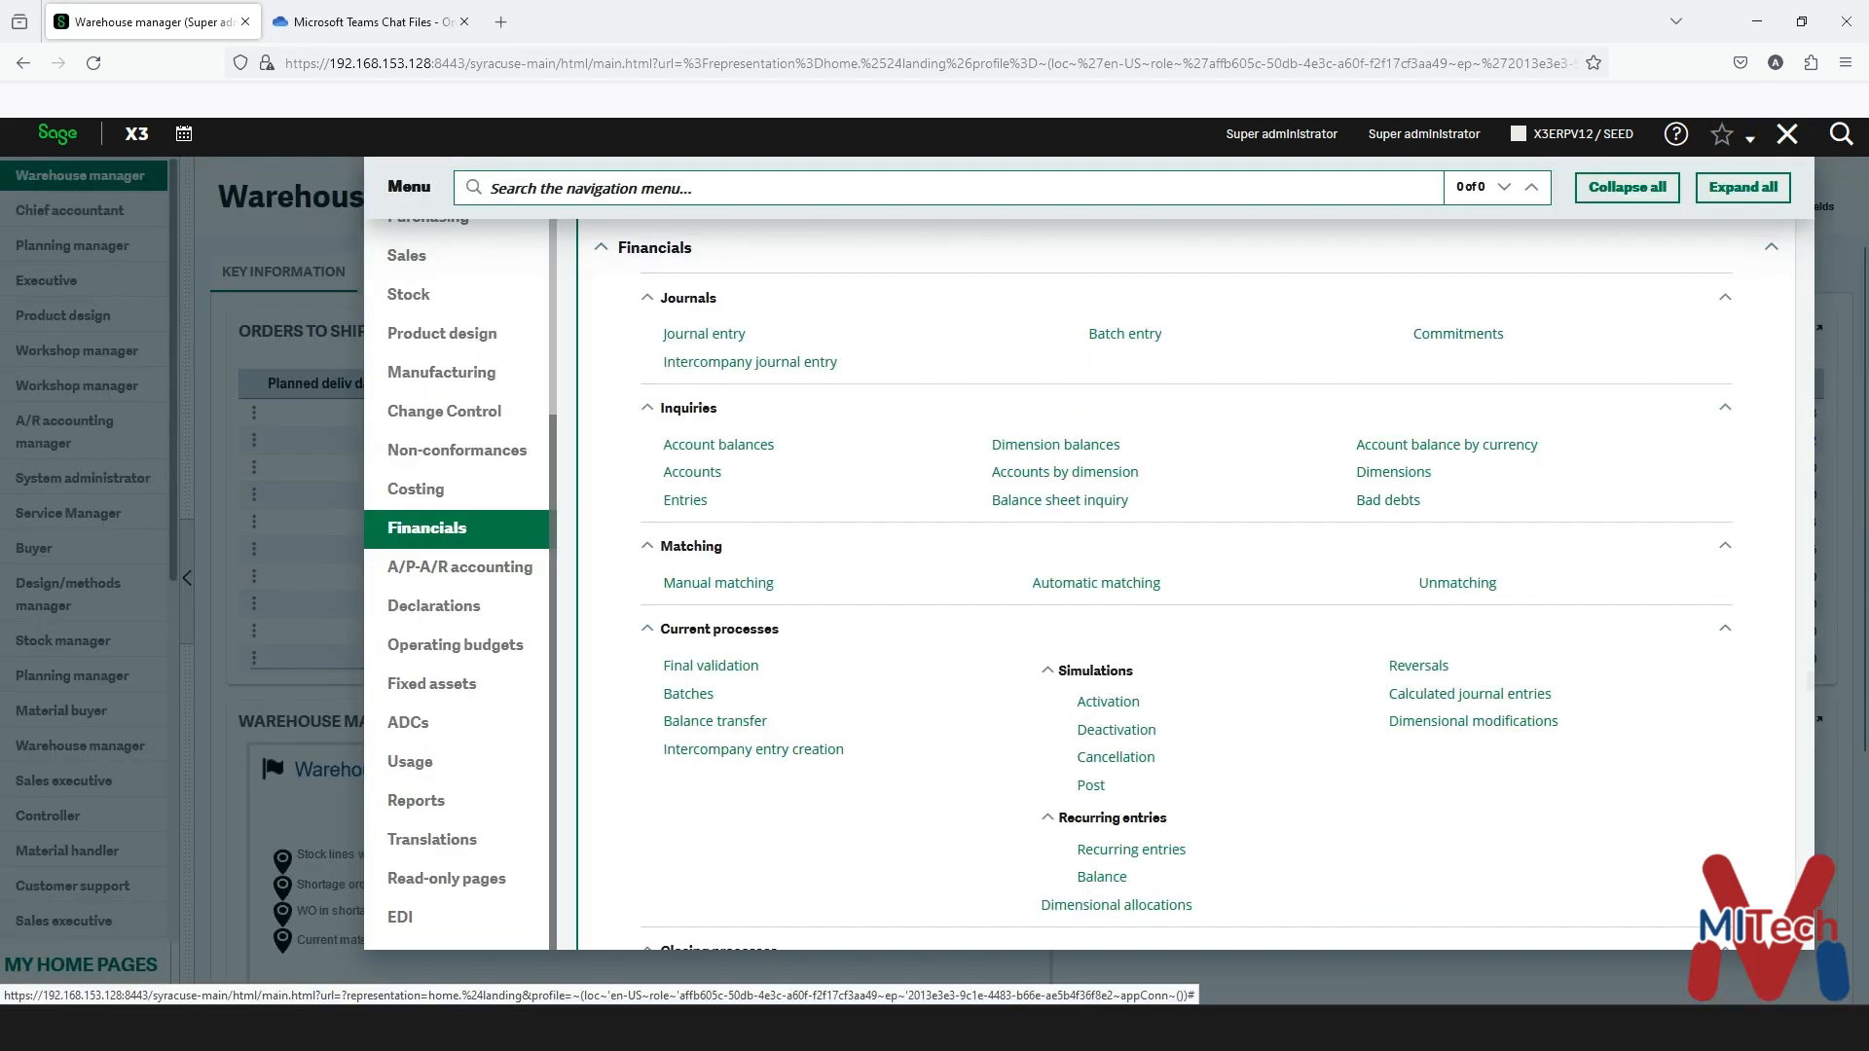
pyautogui.click(703, 334)
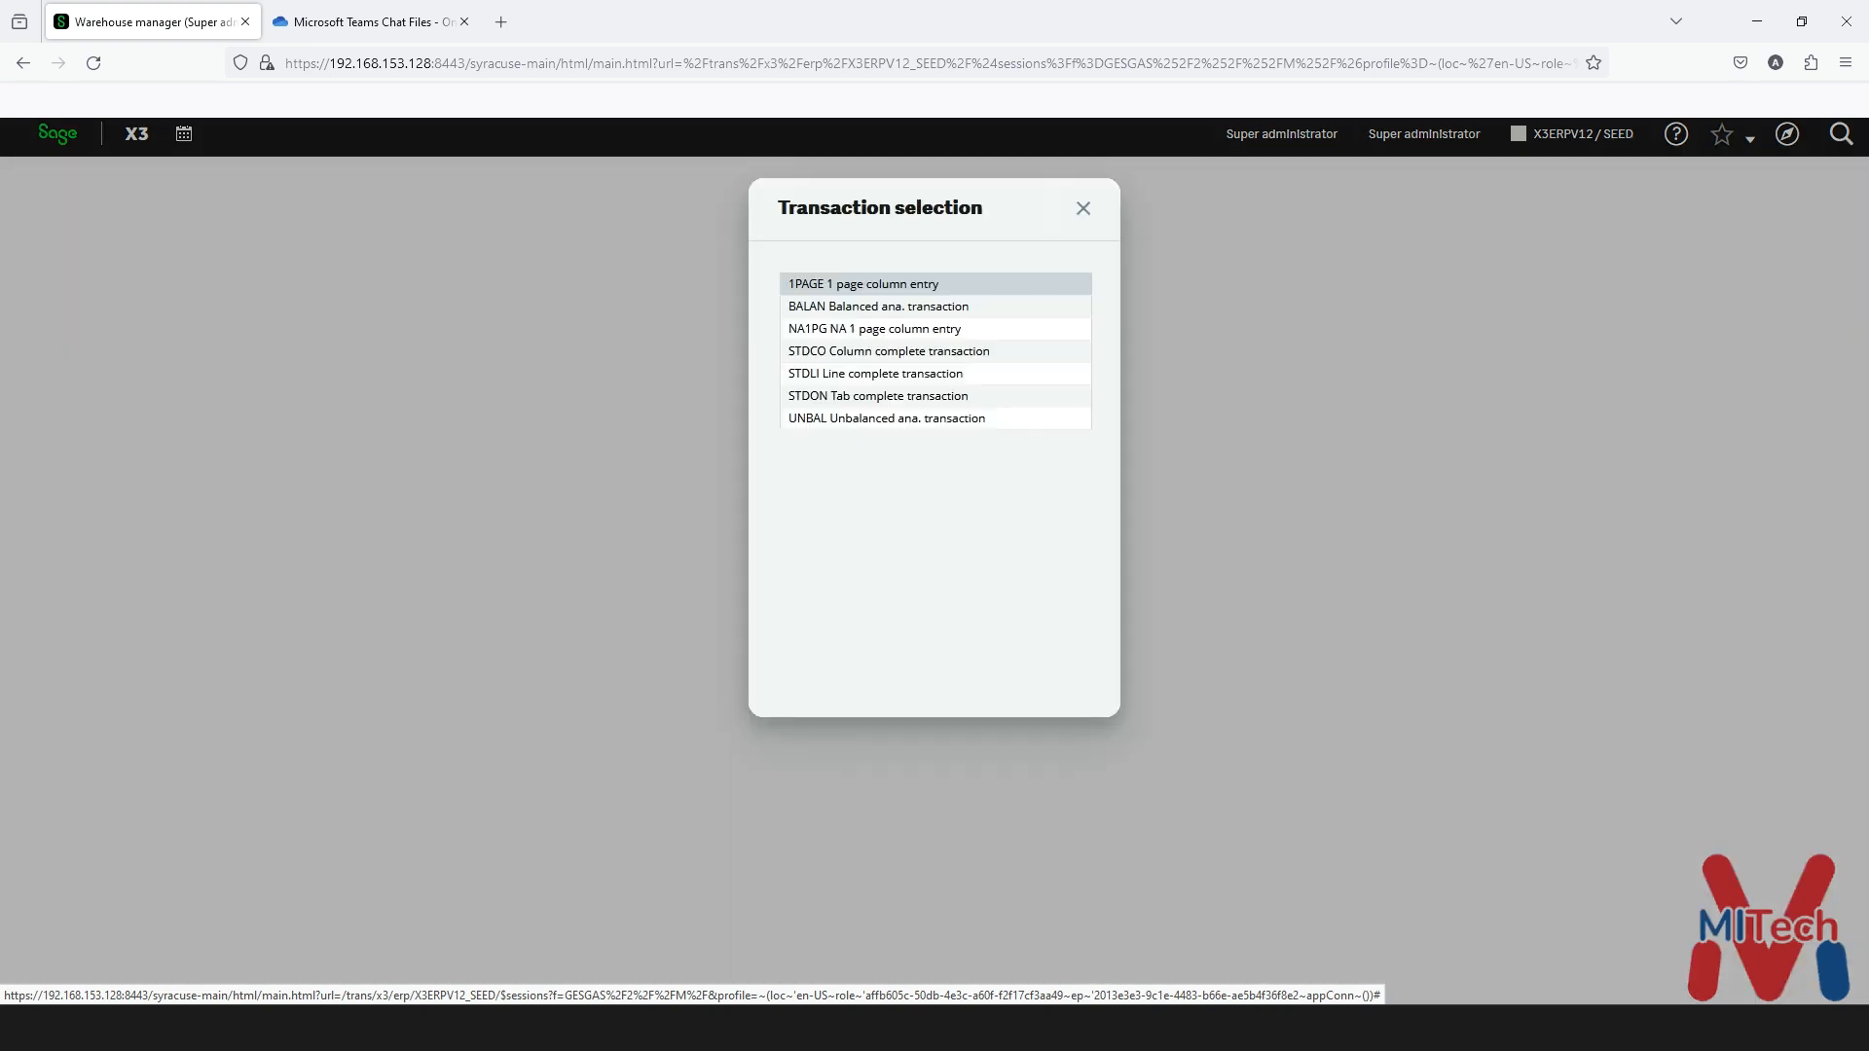
pyautogui.click(889, 352)
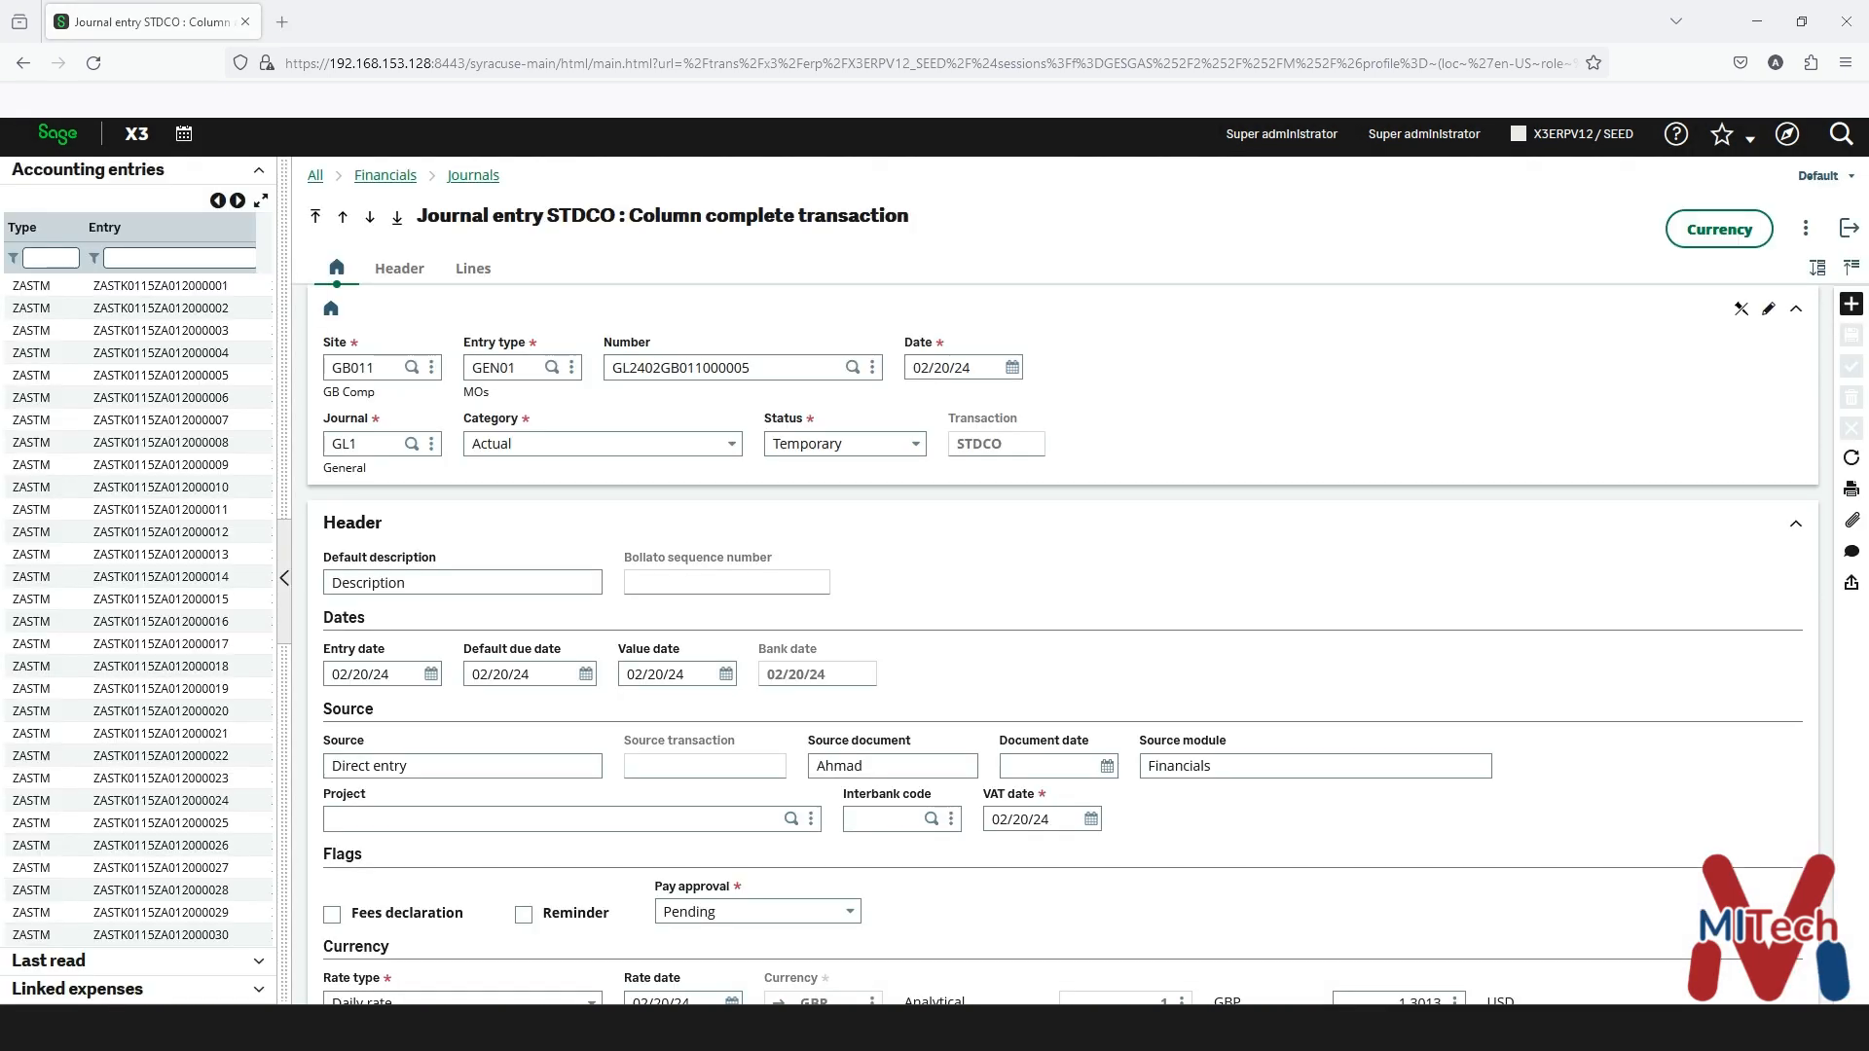
# - Filter by entry GL2402GB011000005 and confirm its status is Temporary
pyautogui.click(179, 258)
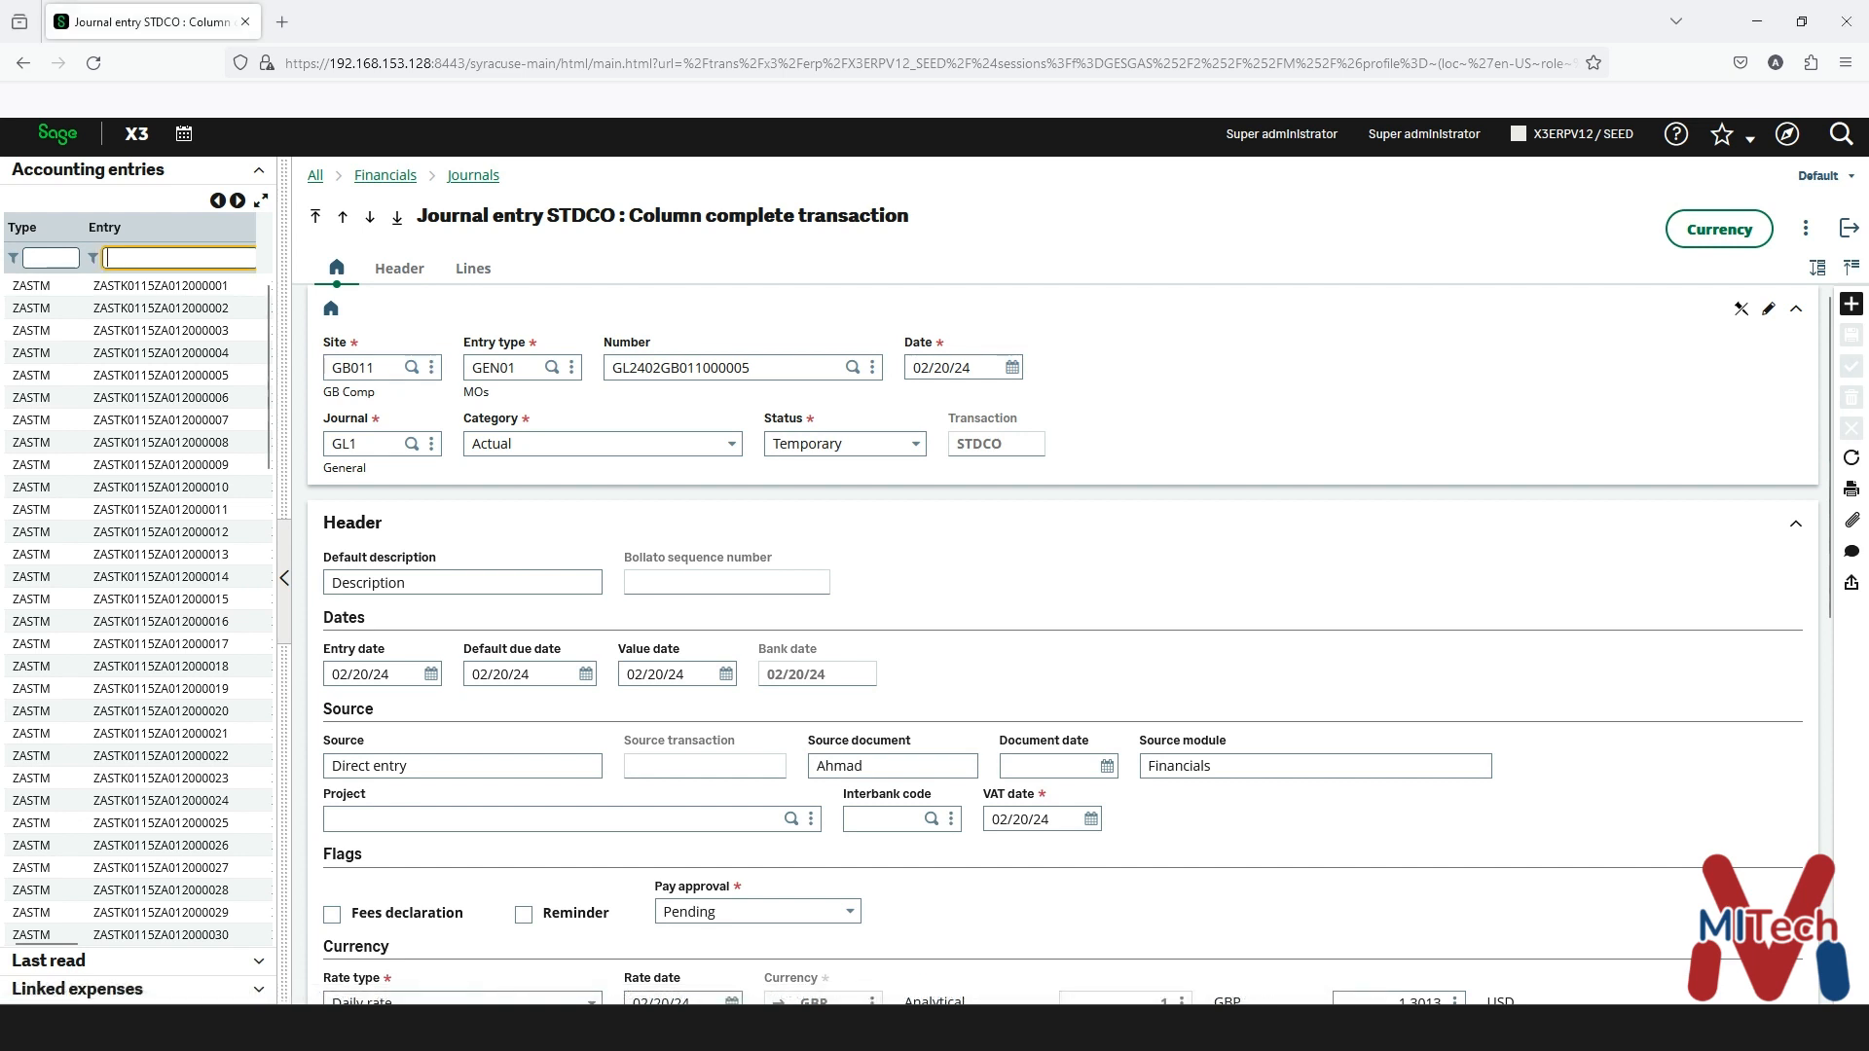
pyautogui.hotkey('ctrl', 'v')
pyautogui.press('Return')
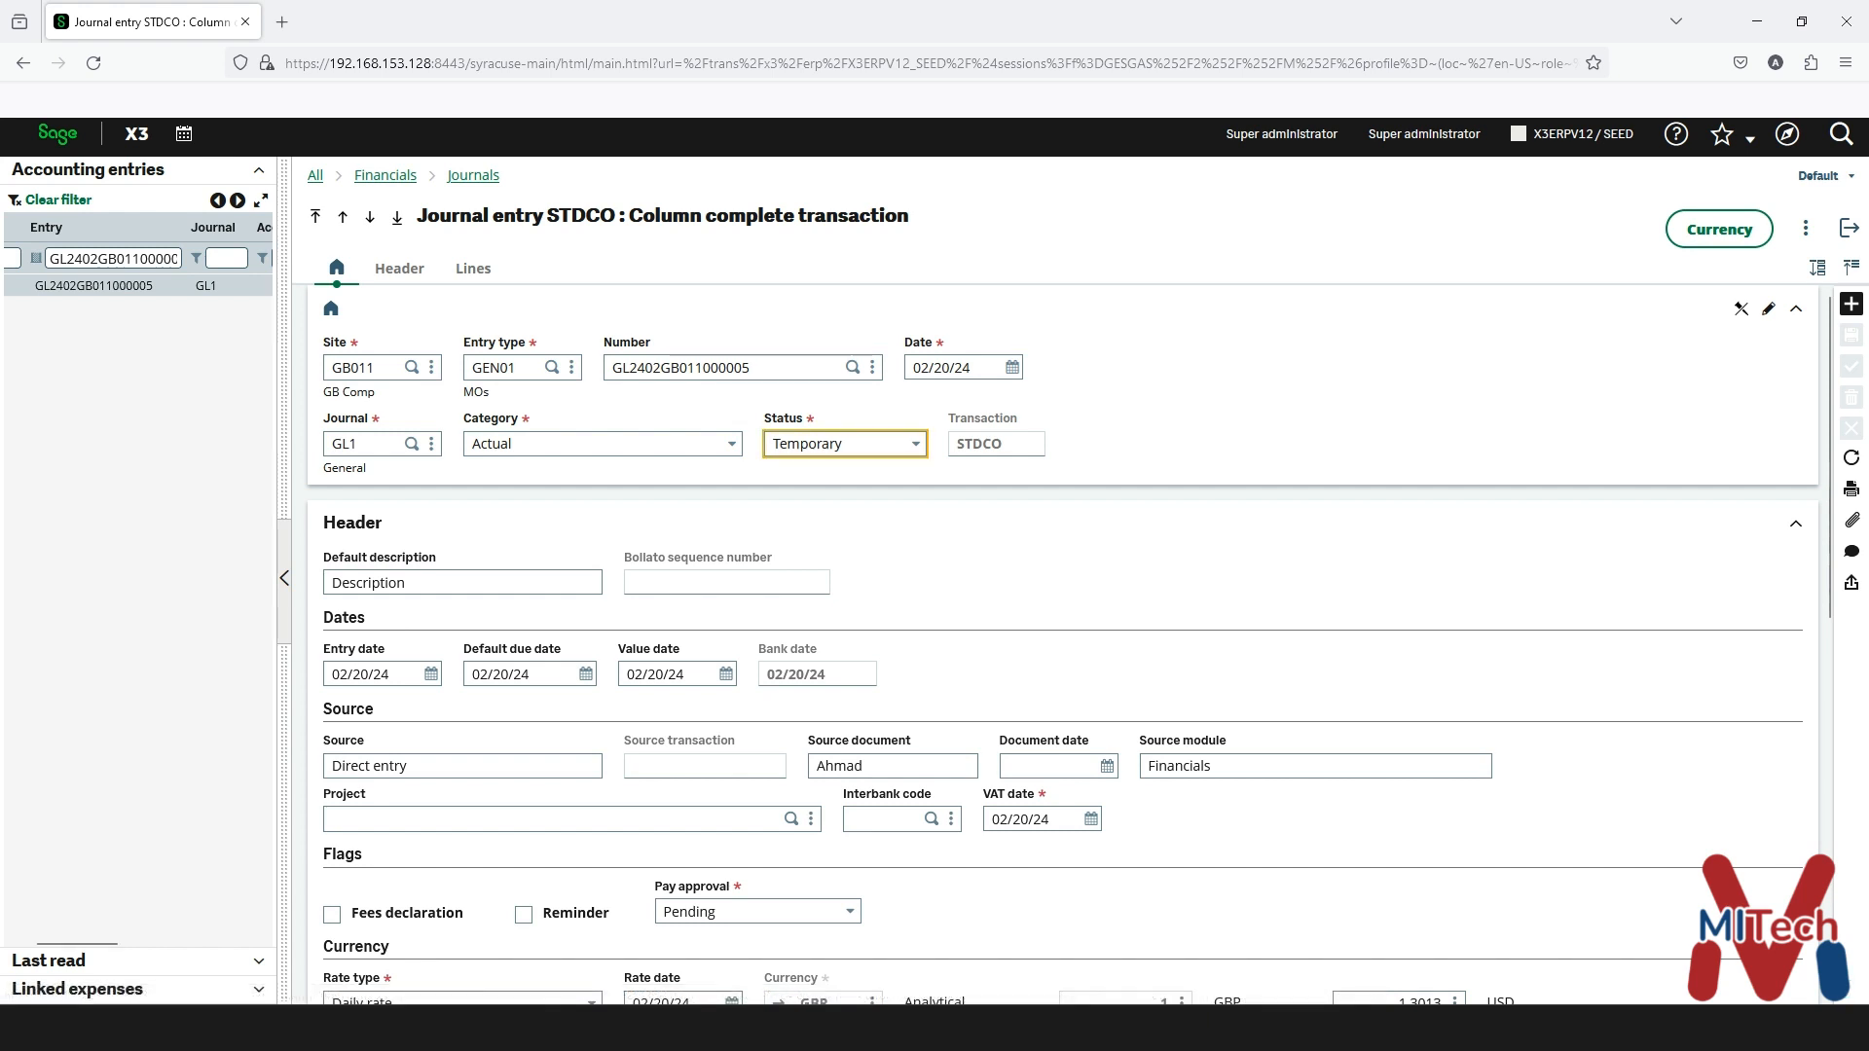
pyautogui.click(915, 444)
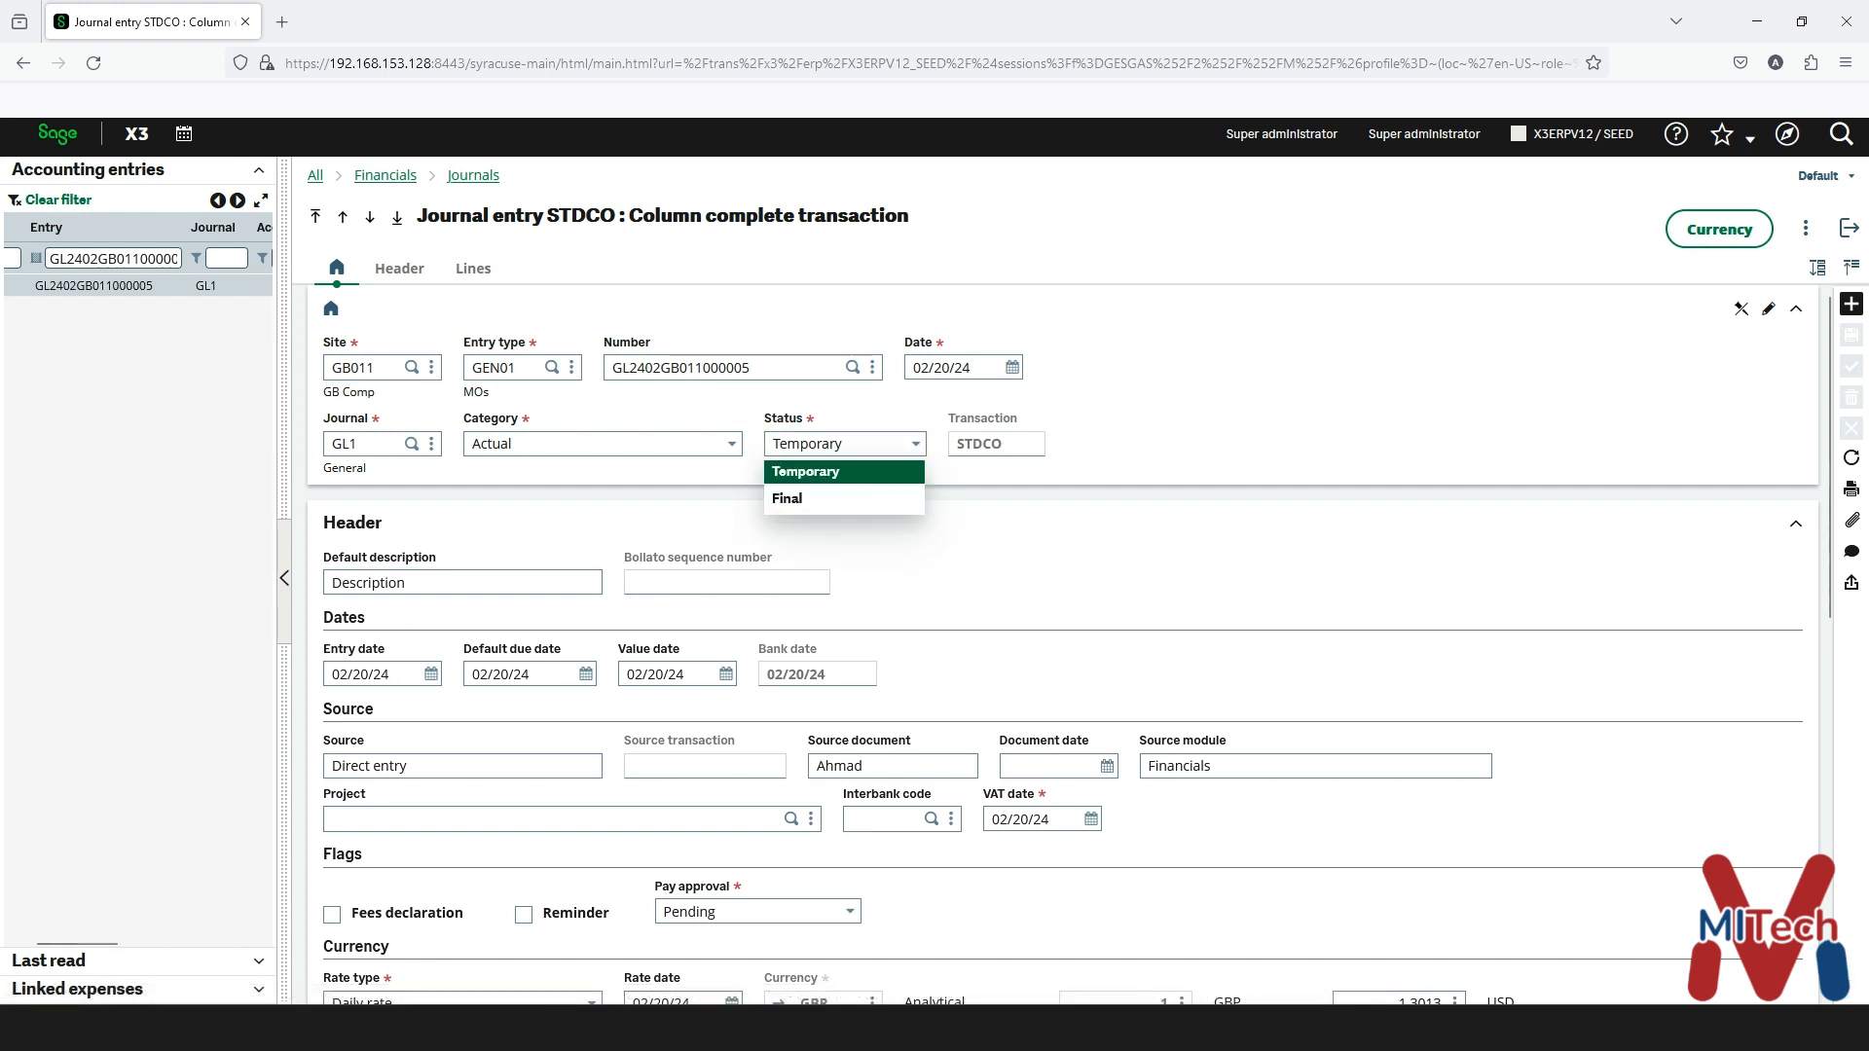
pyautogui.press('Return')
pyautogui.press('Tab')
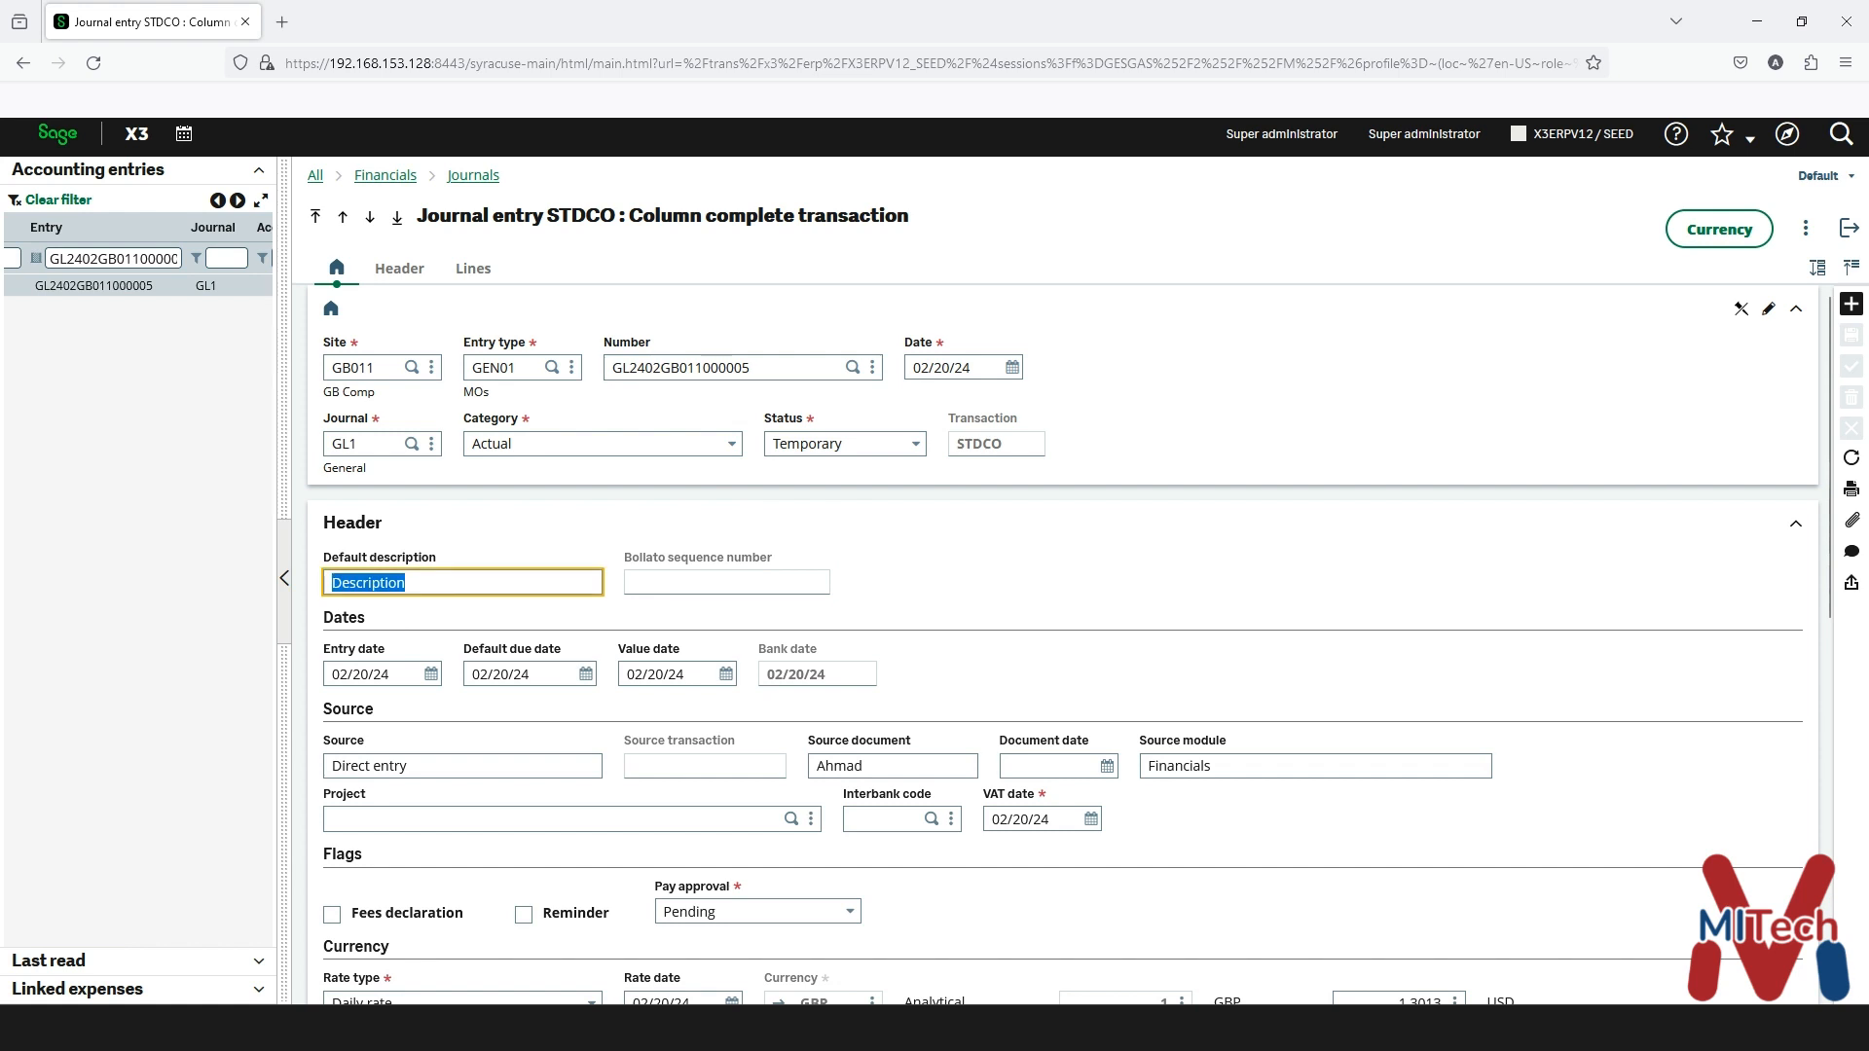
# - Check the source document and bring the four journal lines into view, totalling 110.00 GBP debit and credit
pyautogui.click(892, 766)
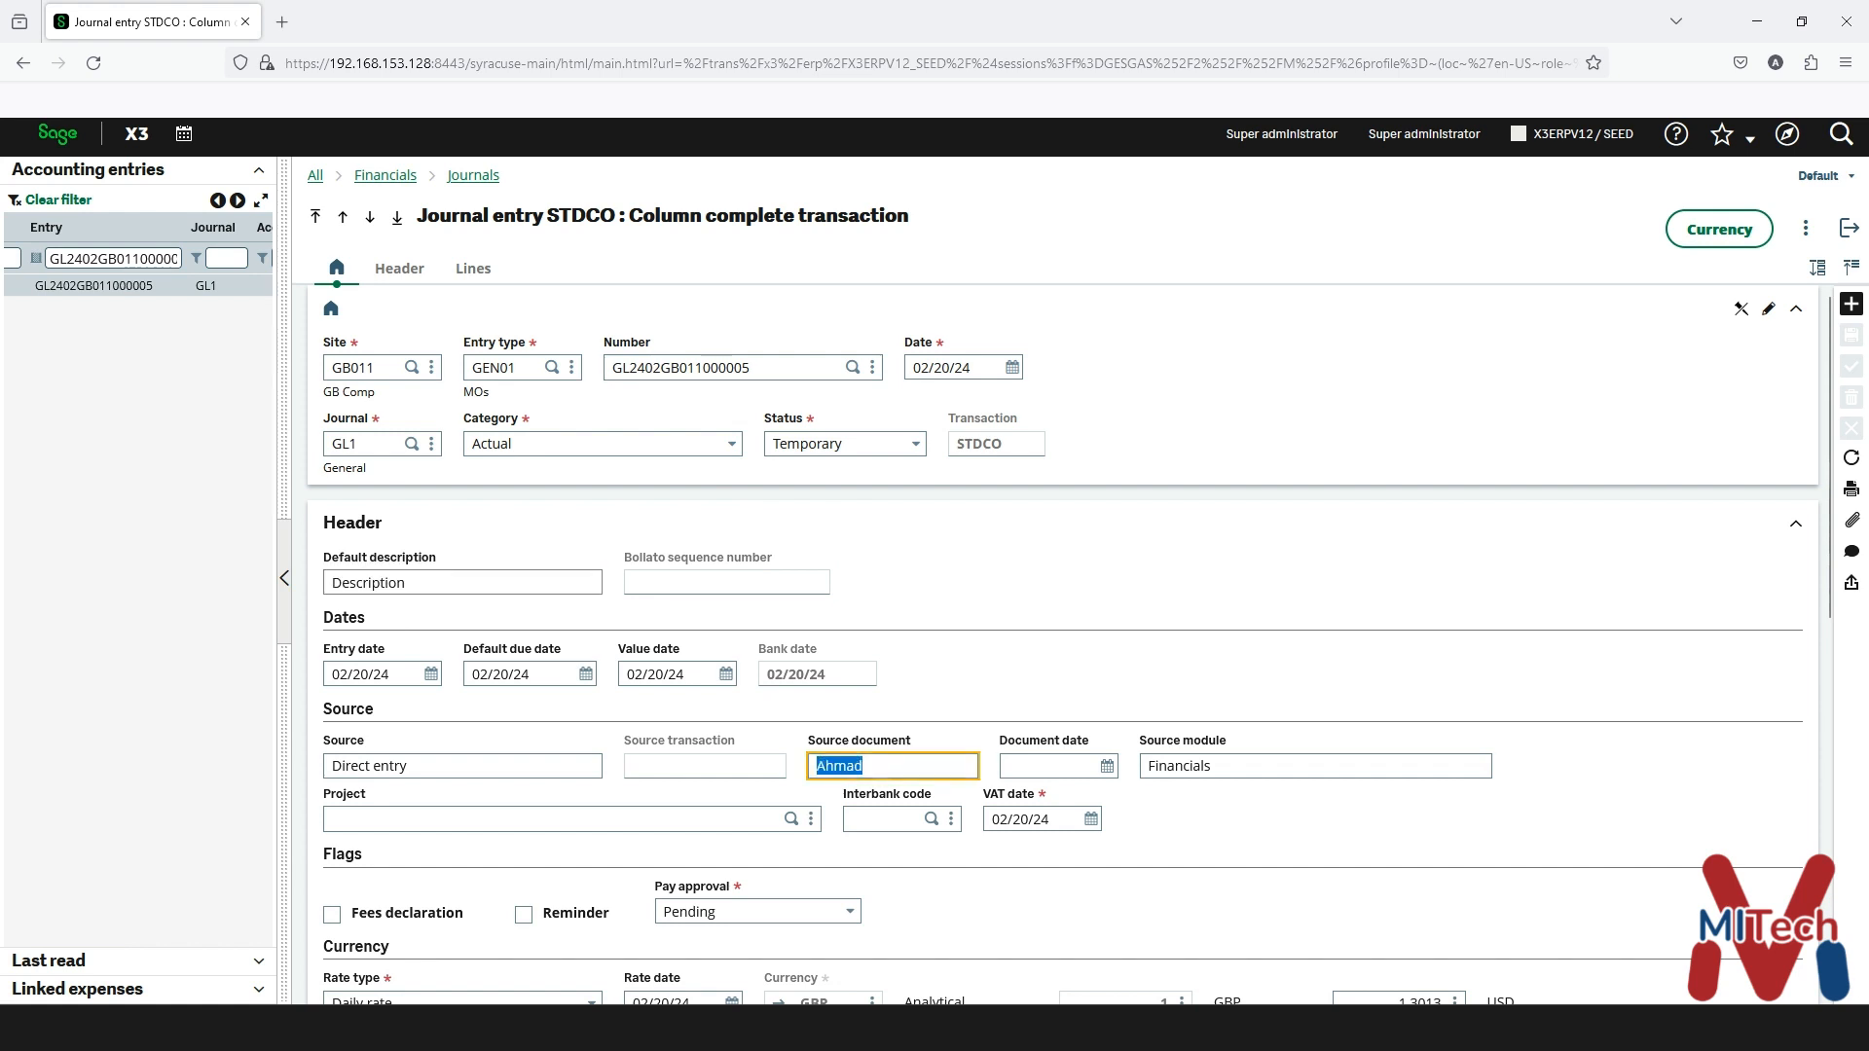
pyautogui.press('Tab')
pyautogui.scroll(-3, 1063, 745)
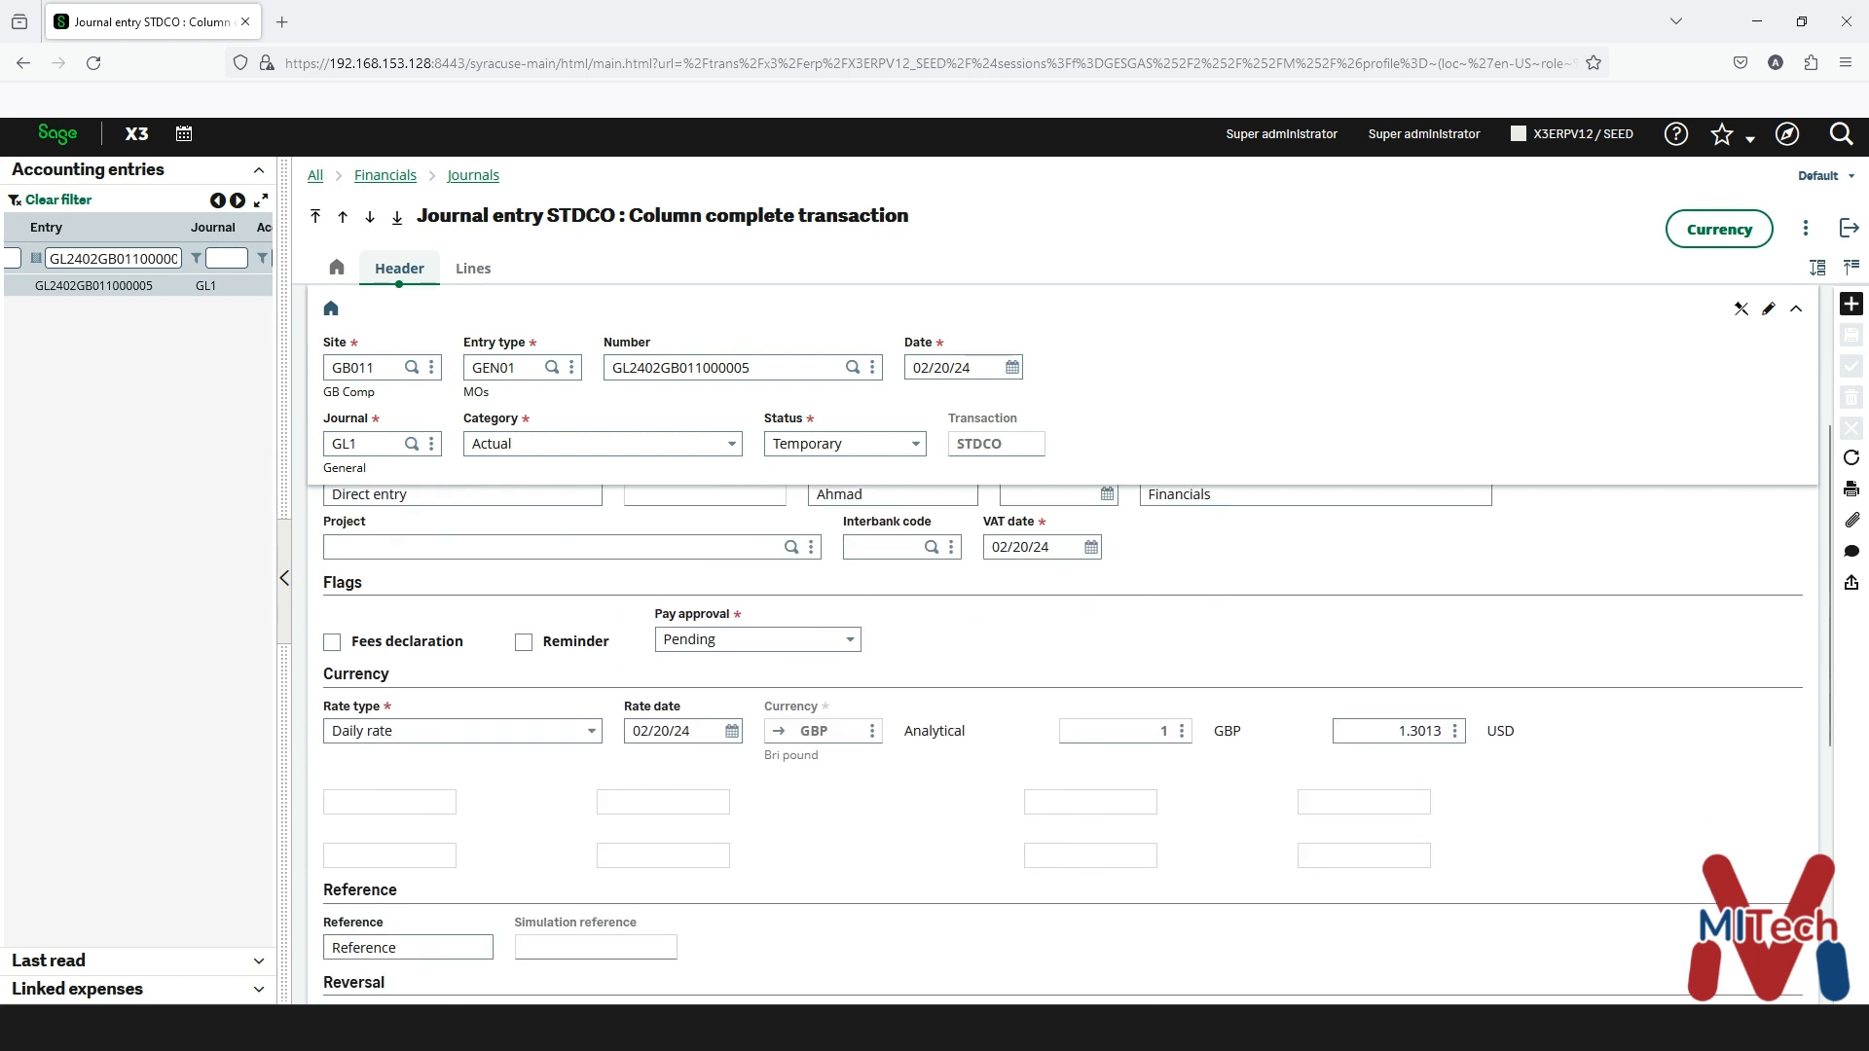
pyautogui.click(892, 496)
pyautogui.scroll(3, 1063, 745)
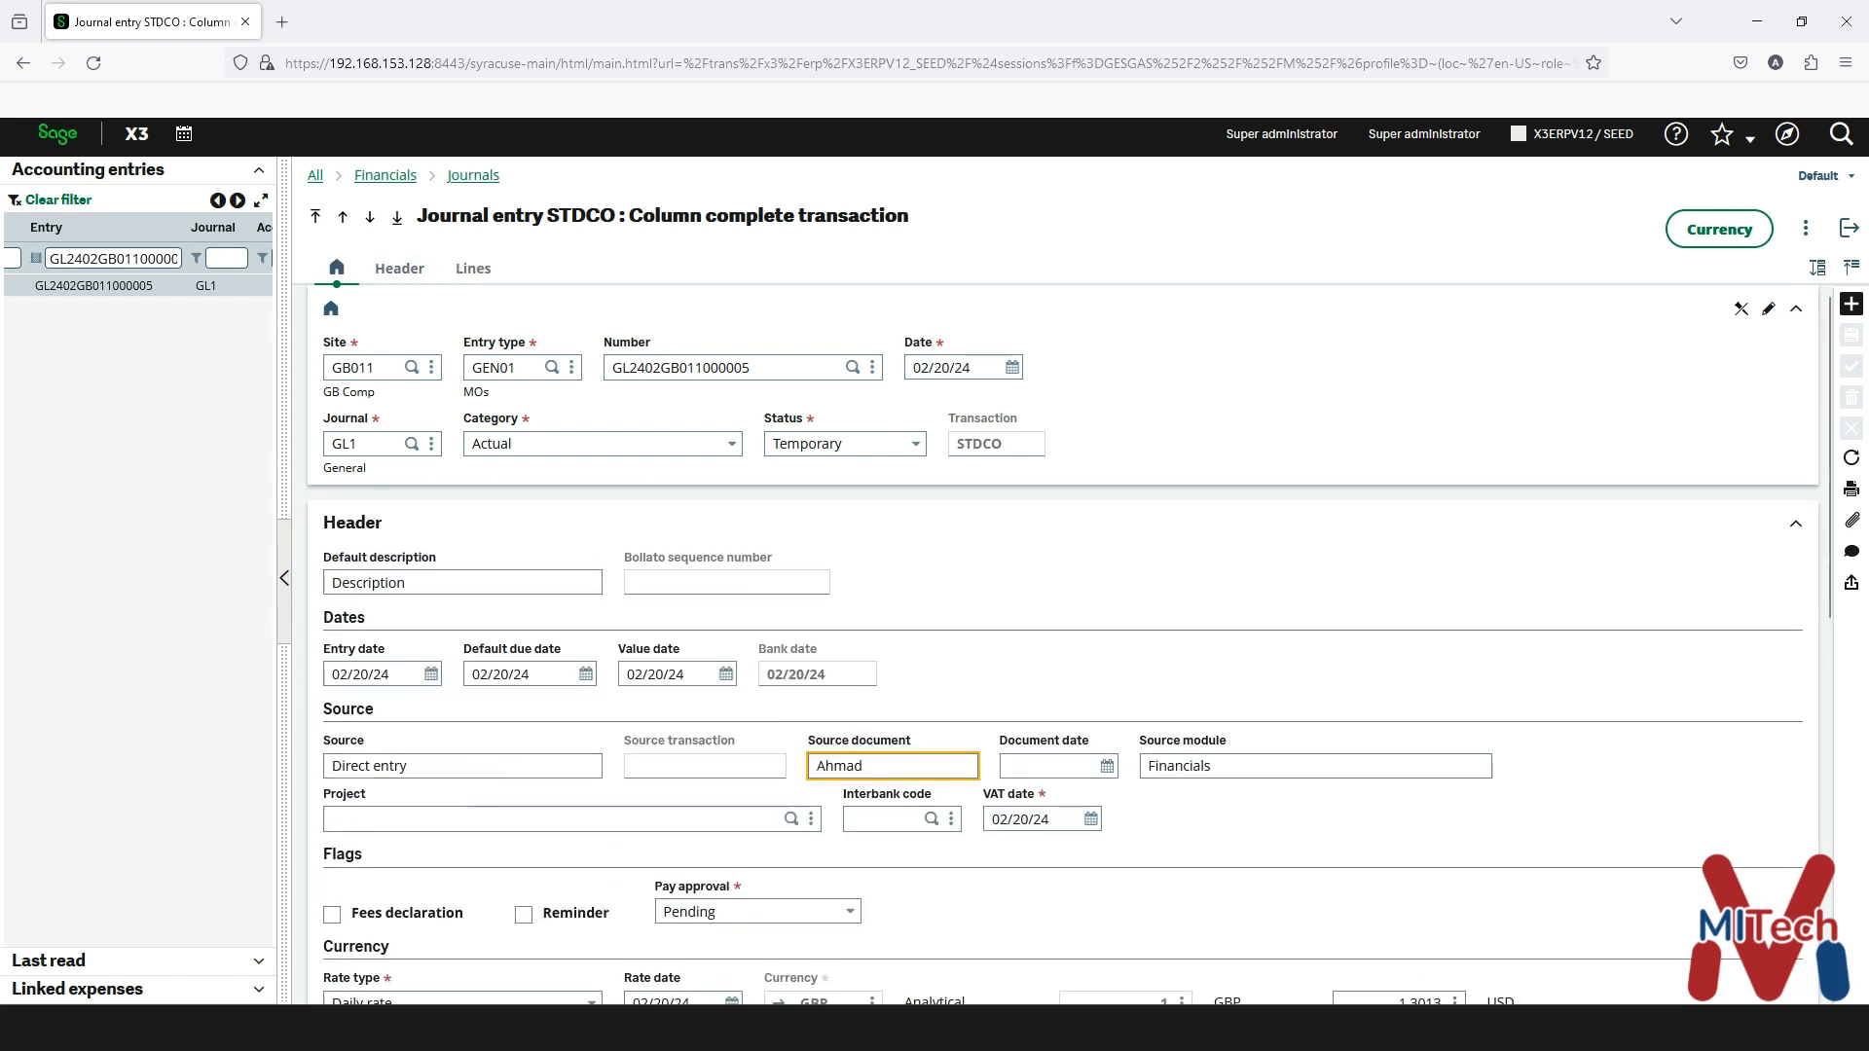
pyautogui.scroll(-9, 1063, 728)
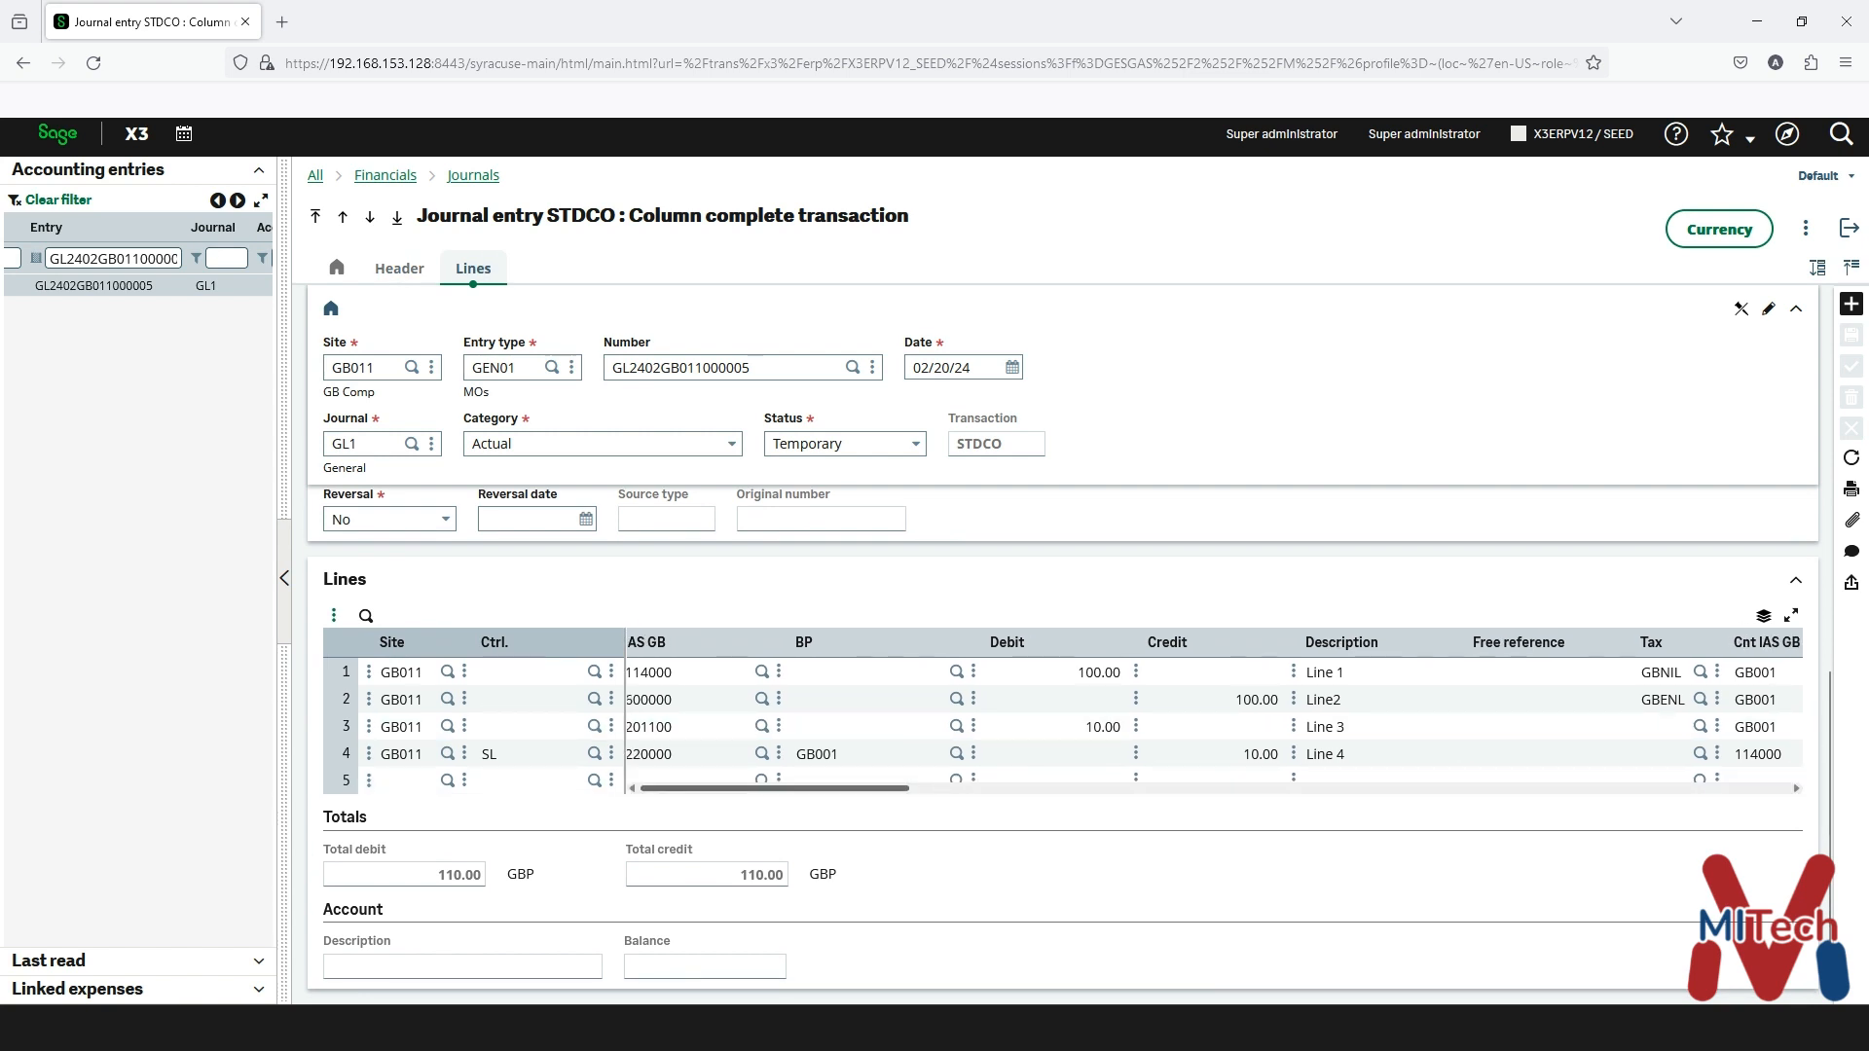
pyautogui.scroll(3, 1064, 681)
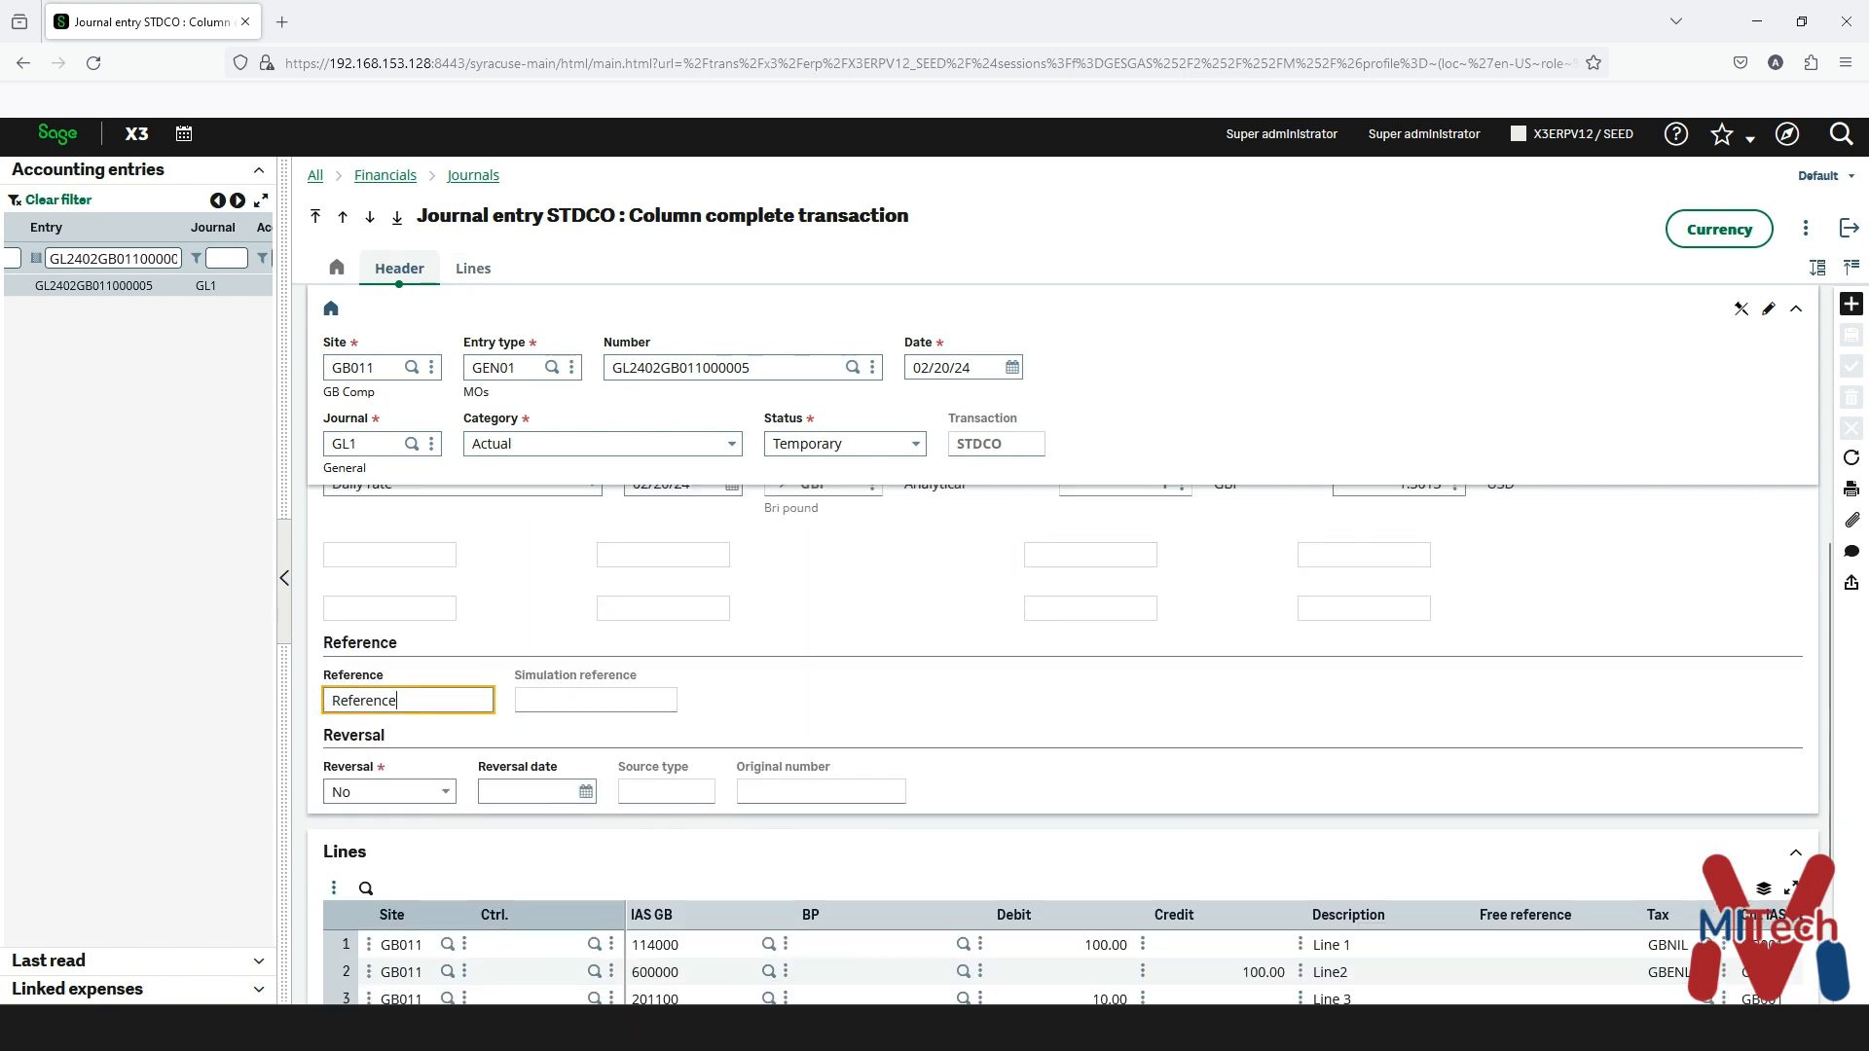
pyautogui.scroll(-3, 1063, 681)
# - Scroll across the lines grid to check amounts, tax codes and analytical columns
pyautogui.hscroll(1, 1207, 720)
pyautogui.hscroll(1, 1207, 720)
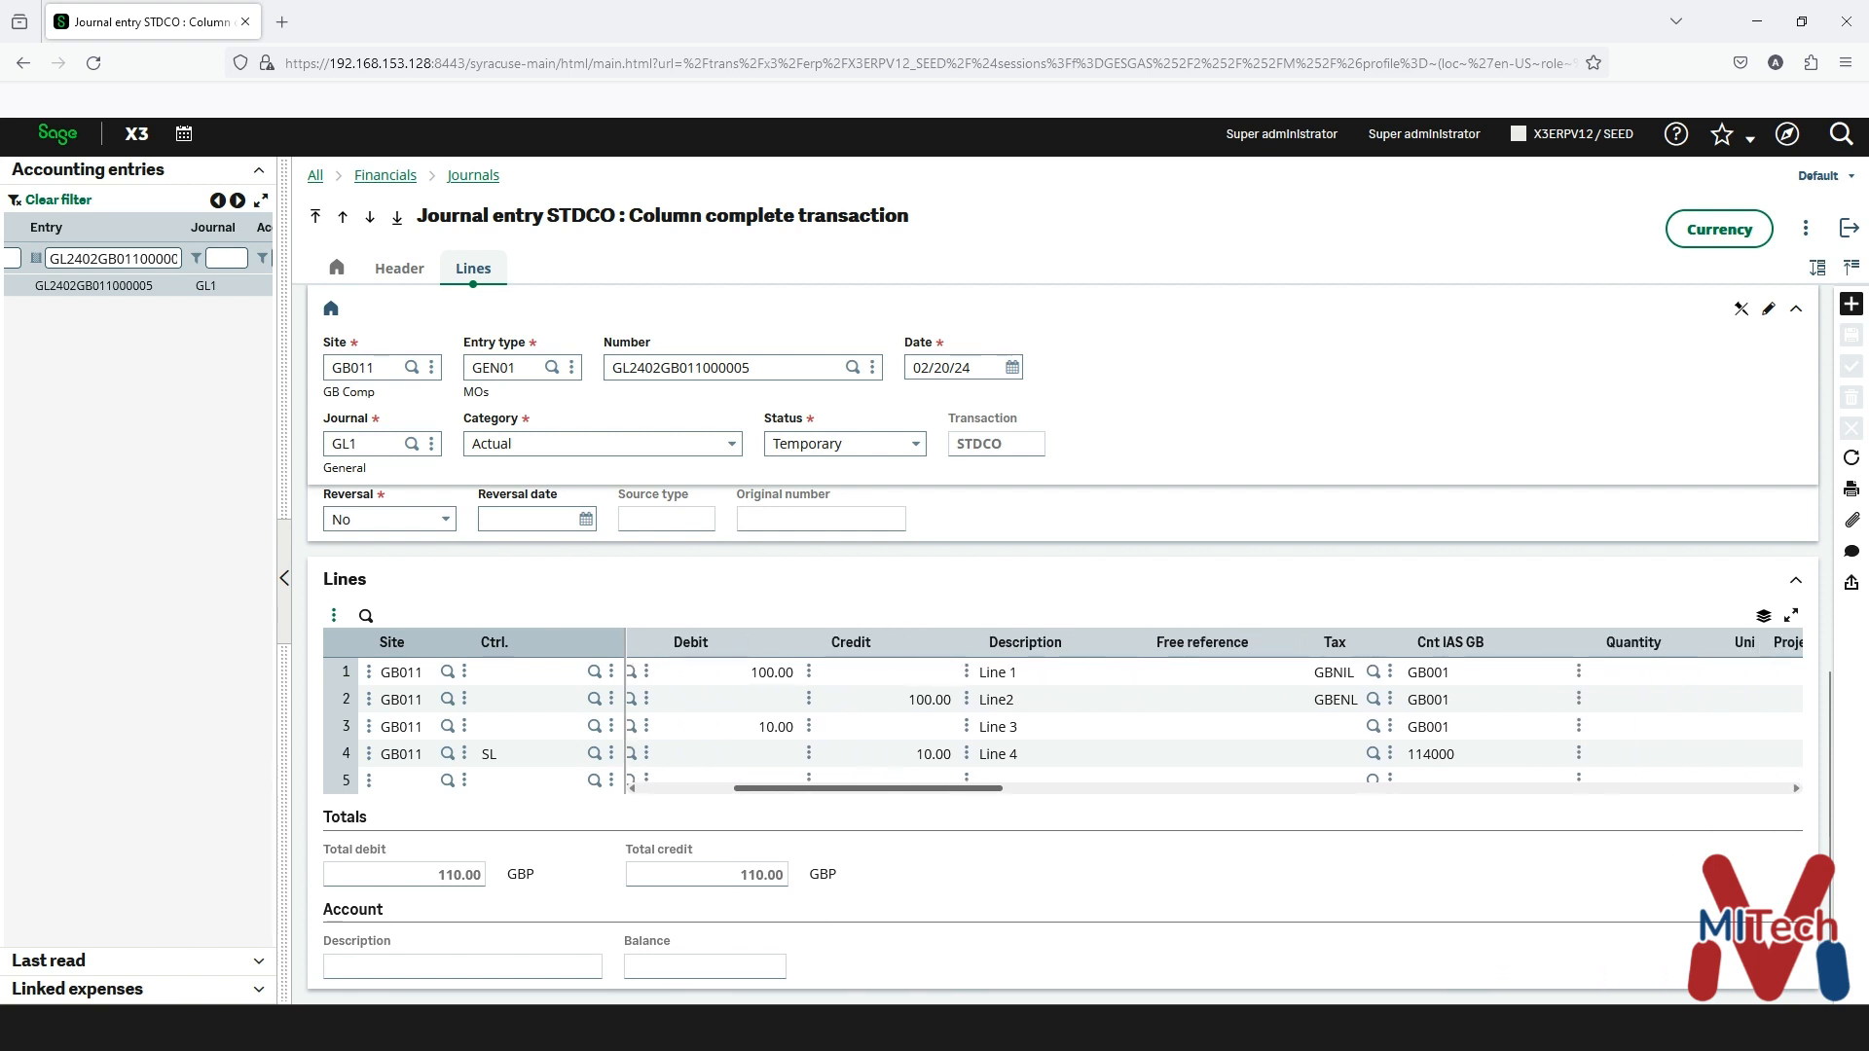
pyautogui.hscroll(1, 1207, 721)
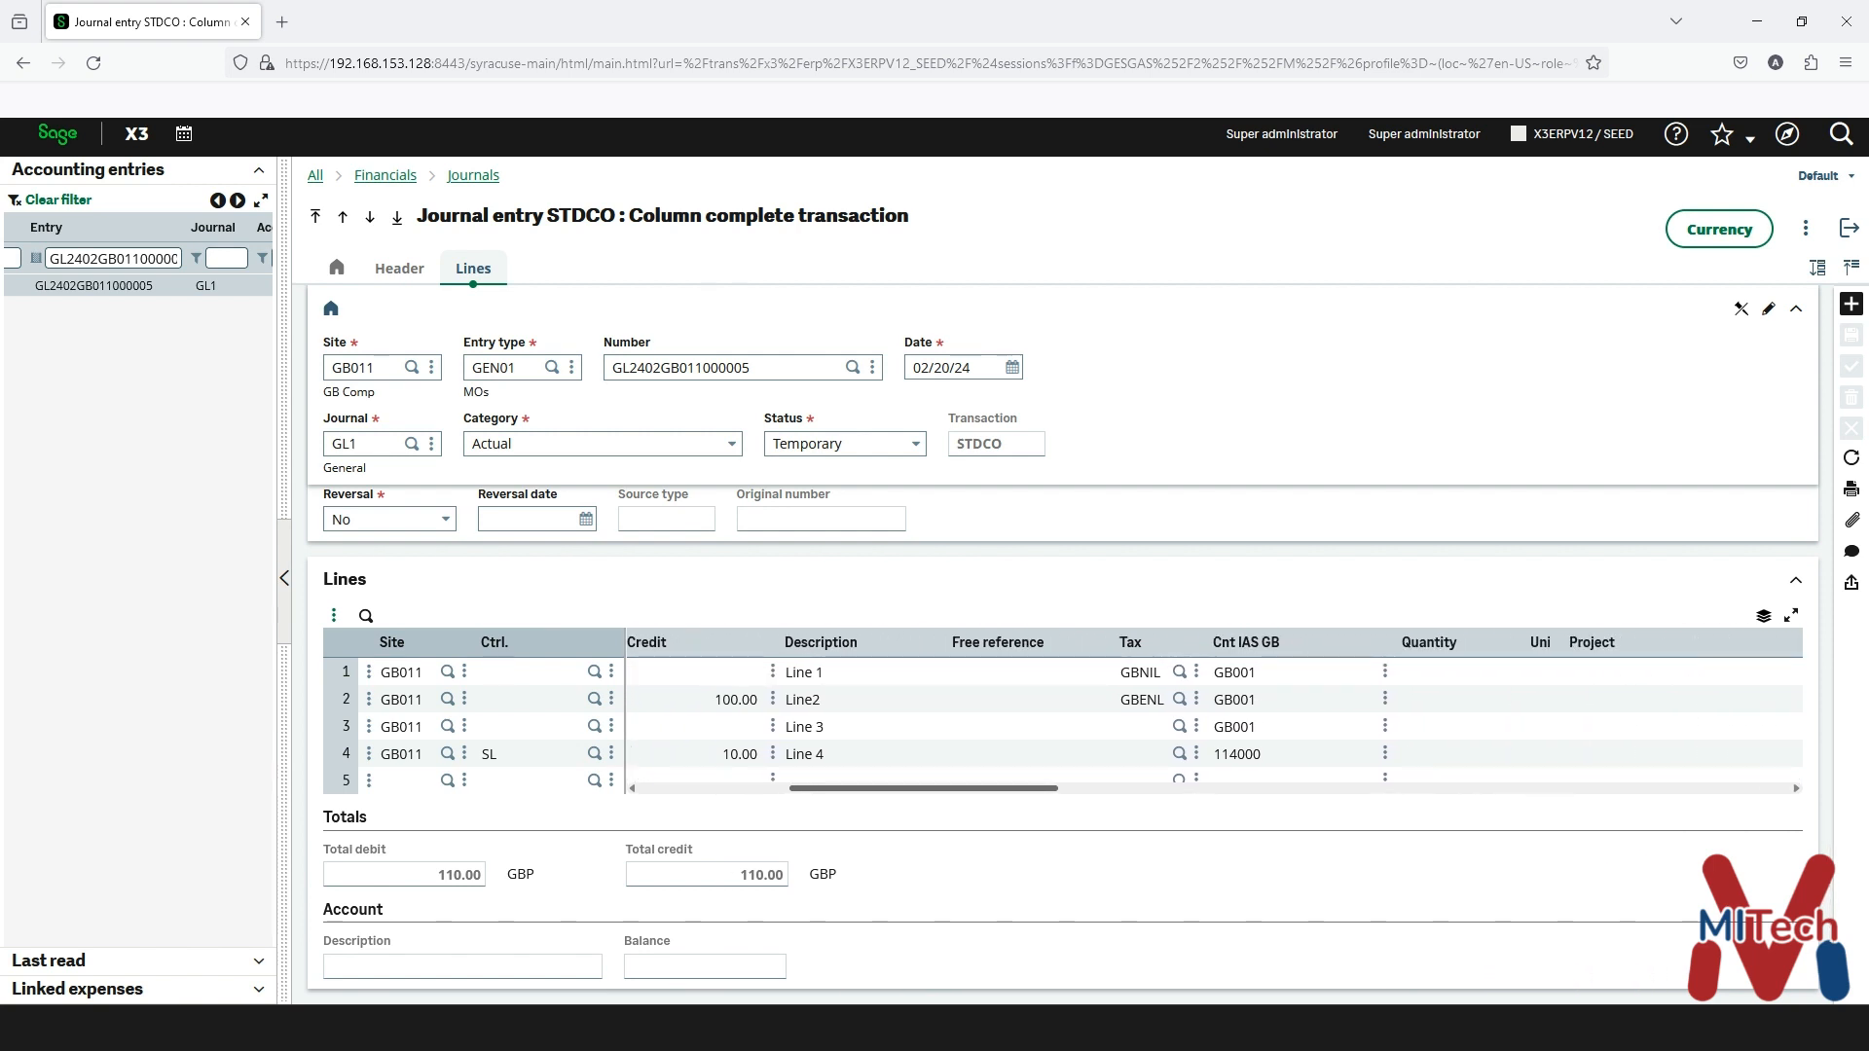
pyautogui.hscroll(2, 1207, 720)
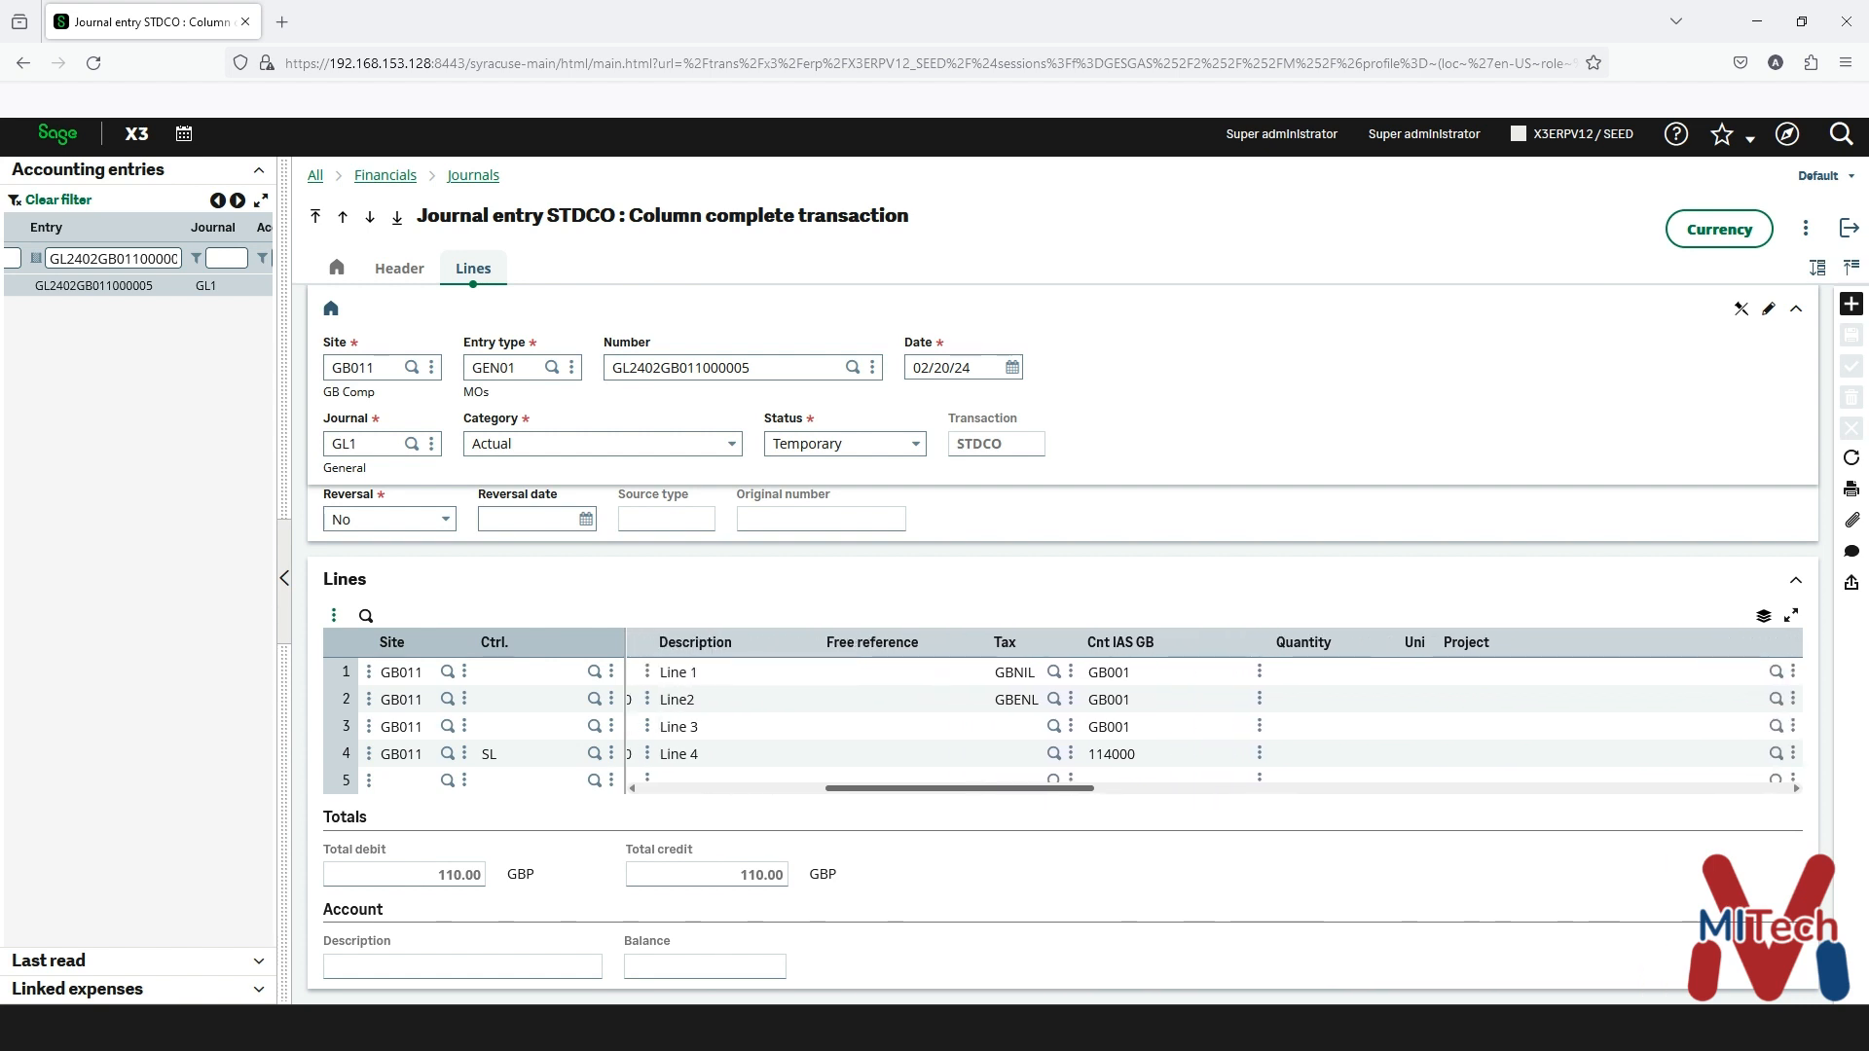
pyautogui.hscroll(1, 1208, 721)
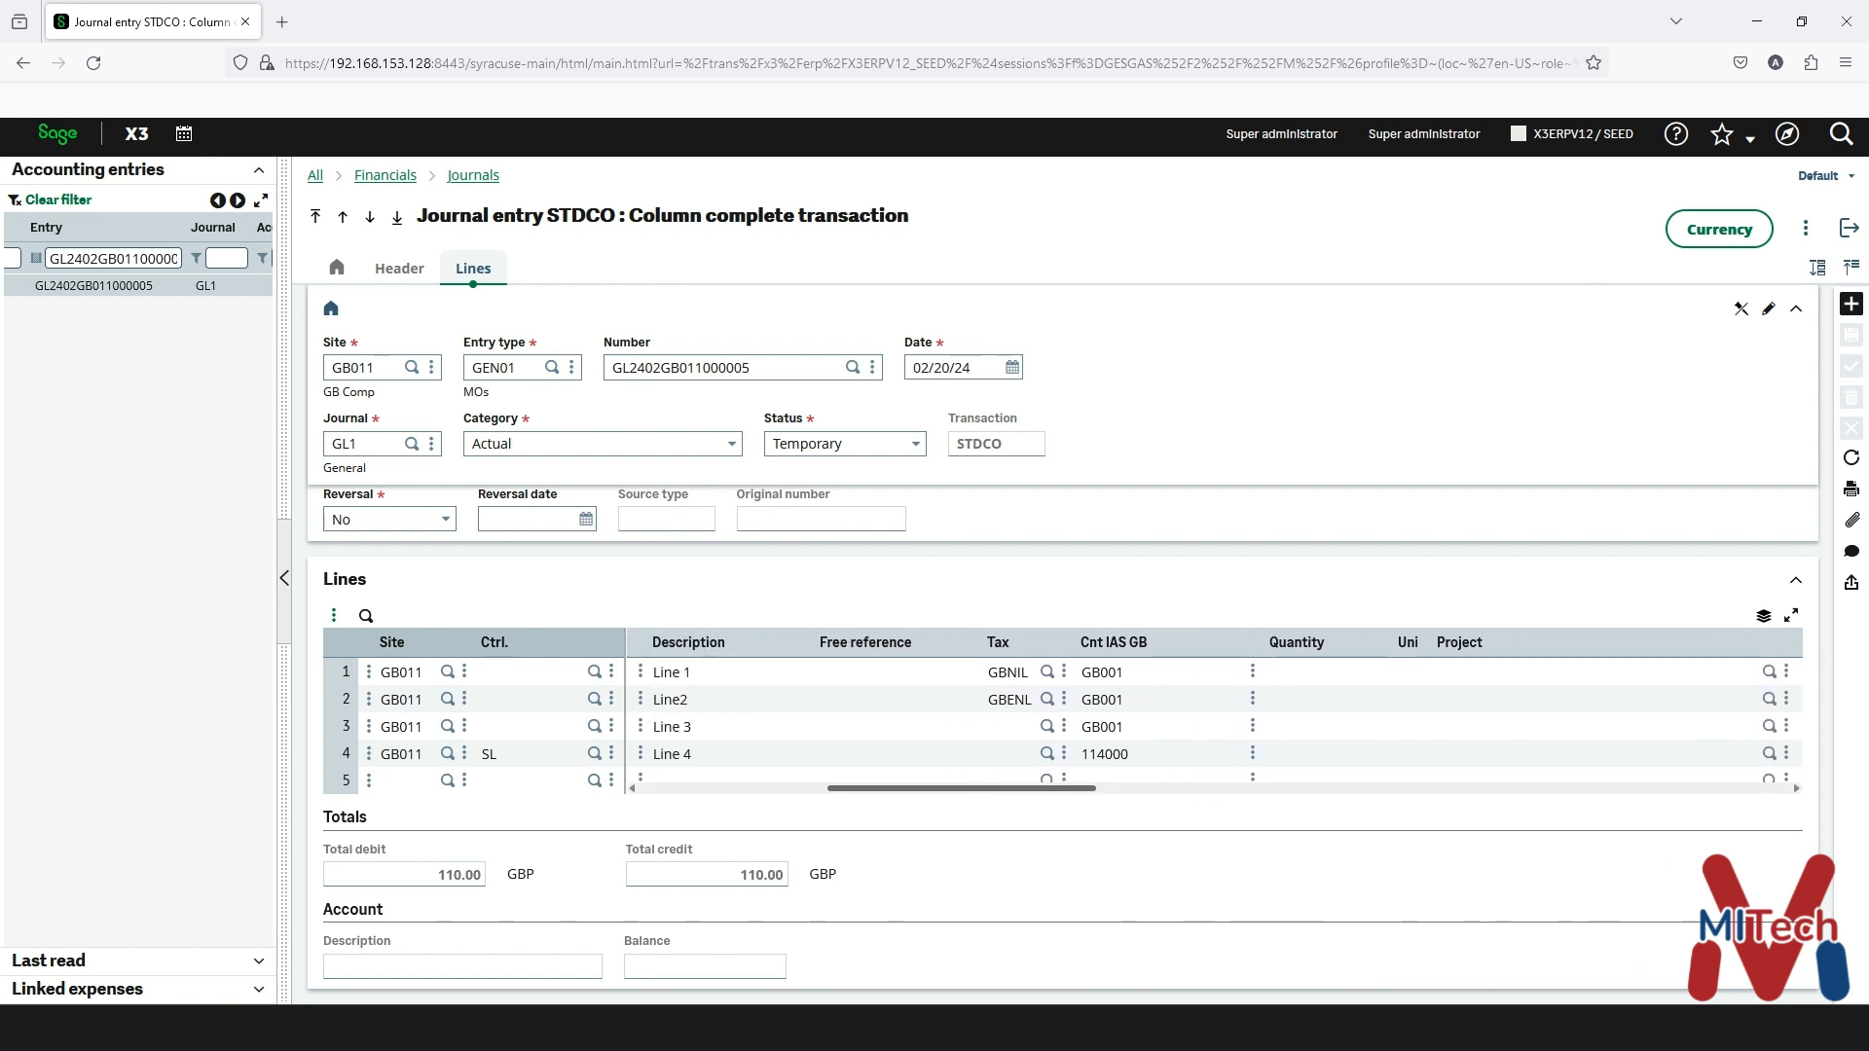
pyautogui.hscroll(10, 1207, 720)
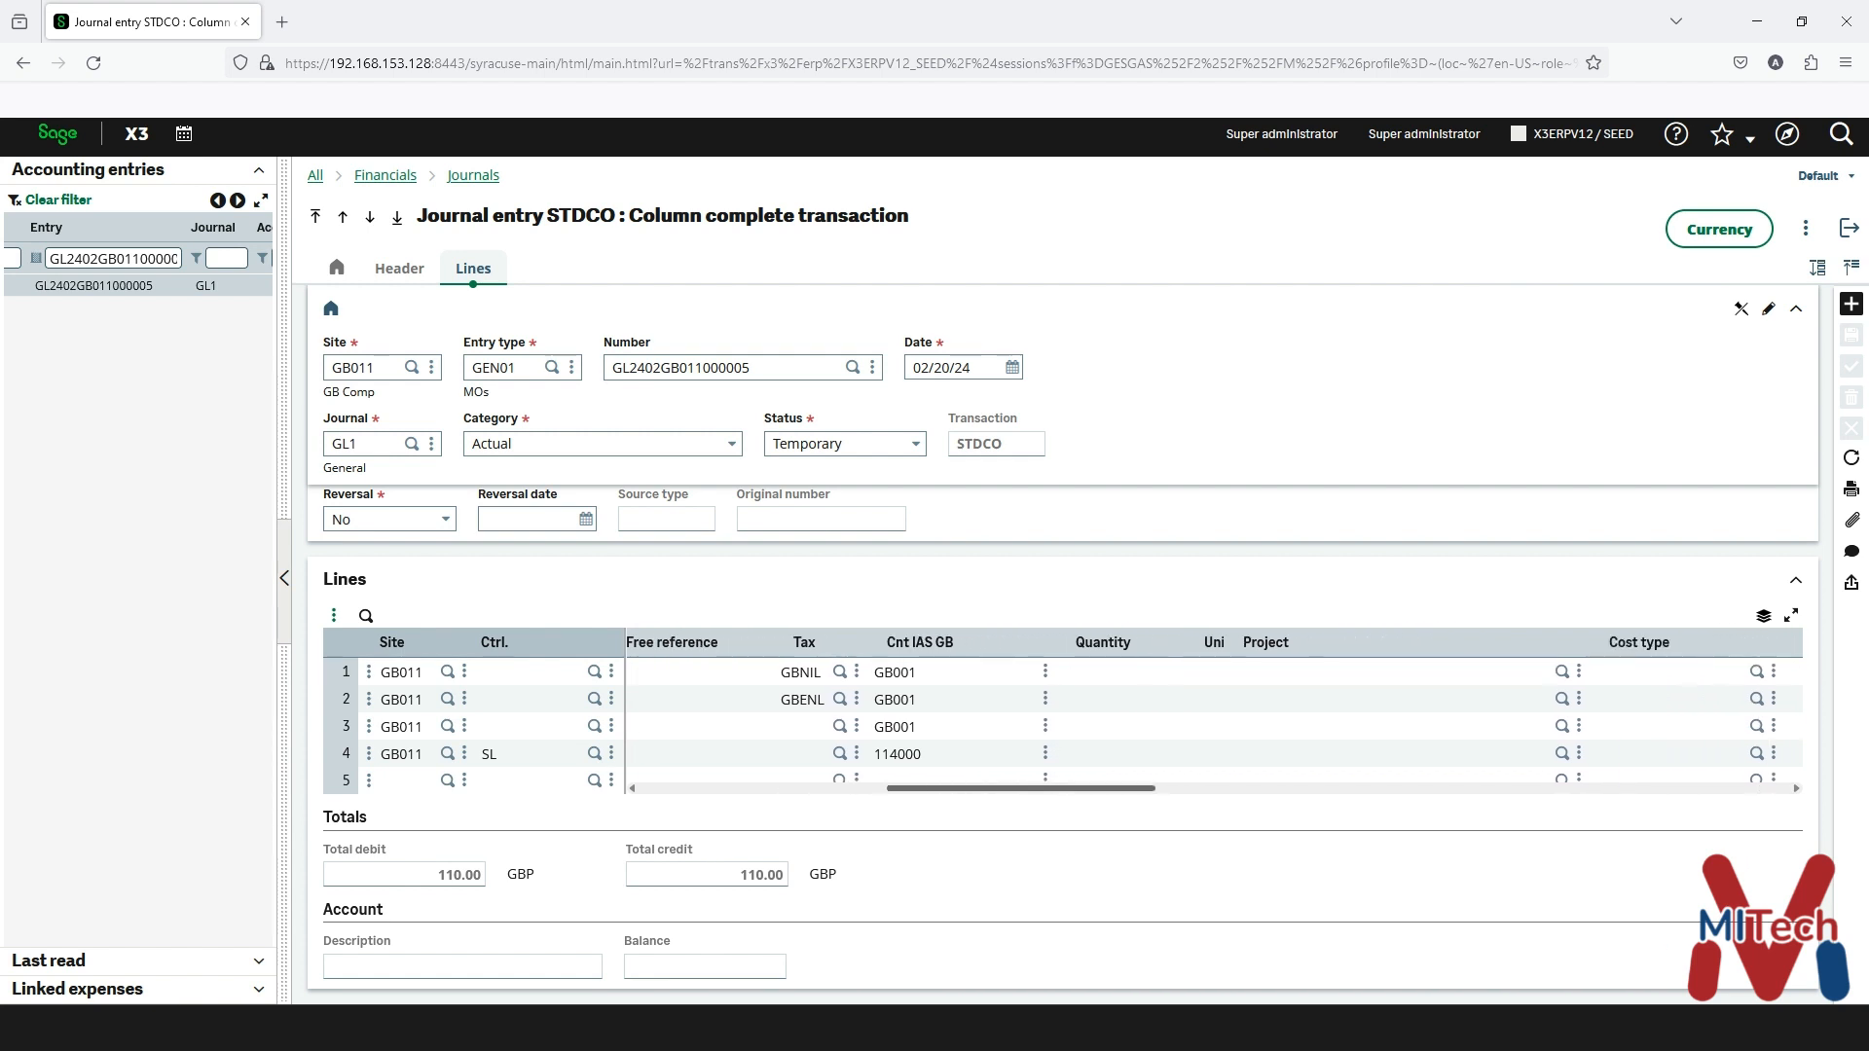
pyautogui.hscroll(3, 1207, 726)
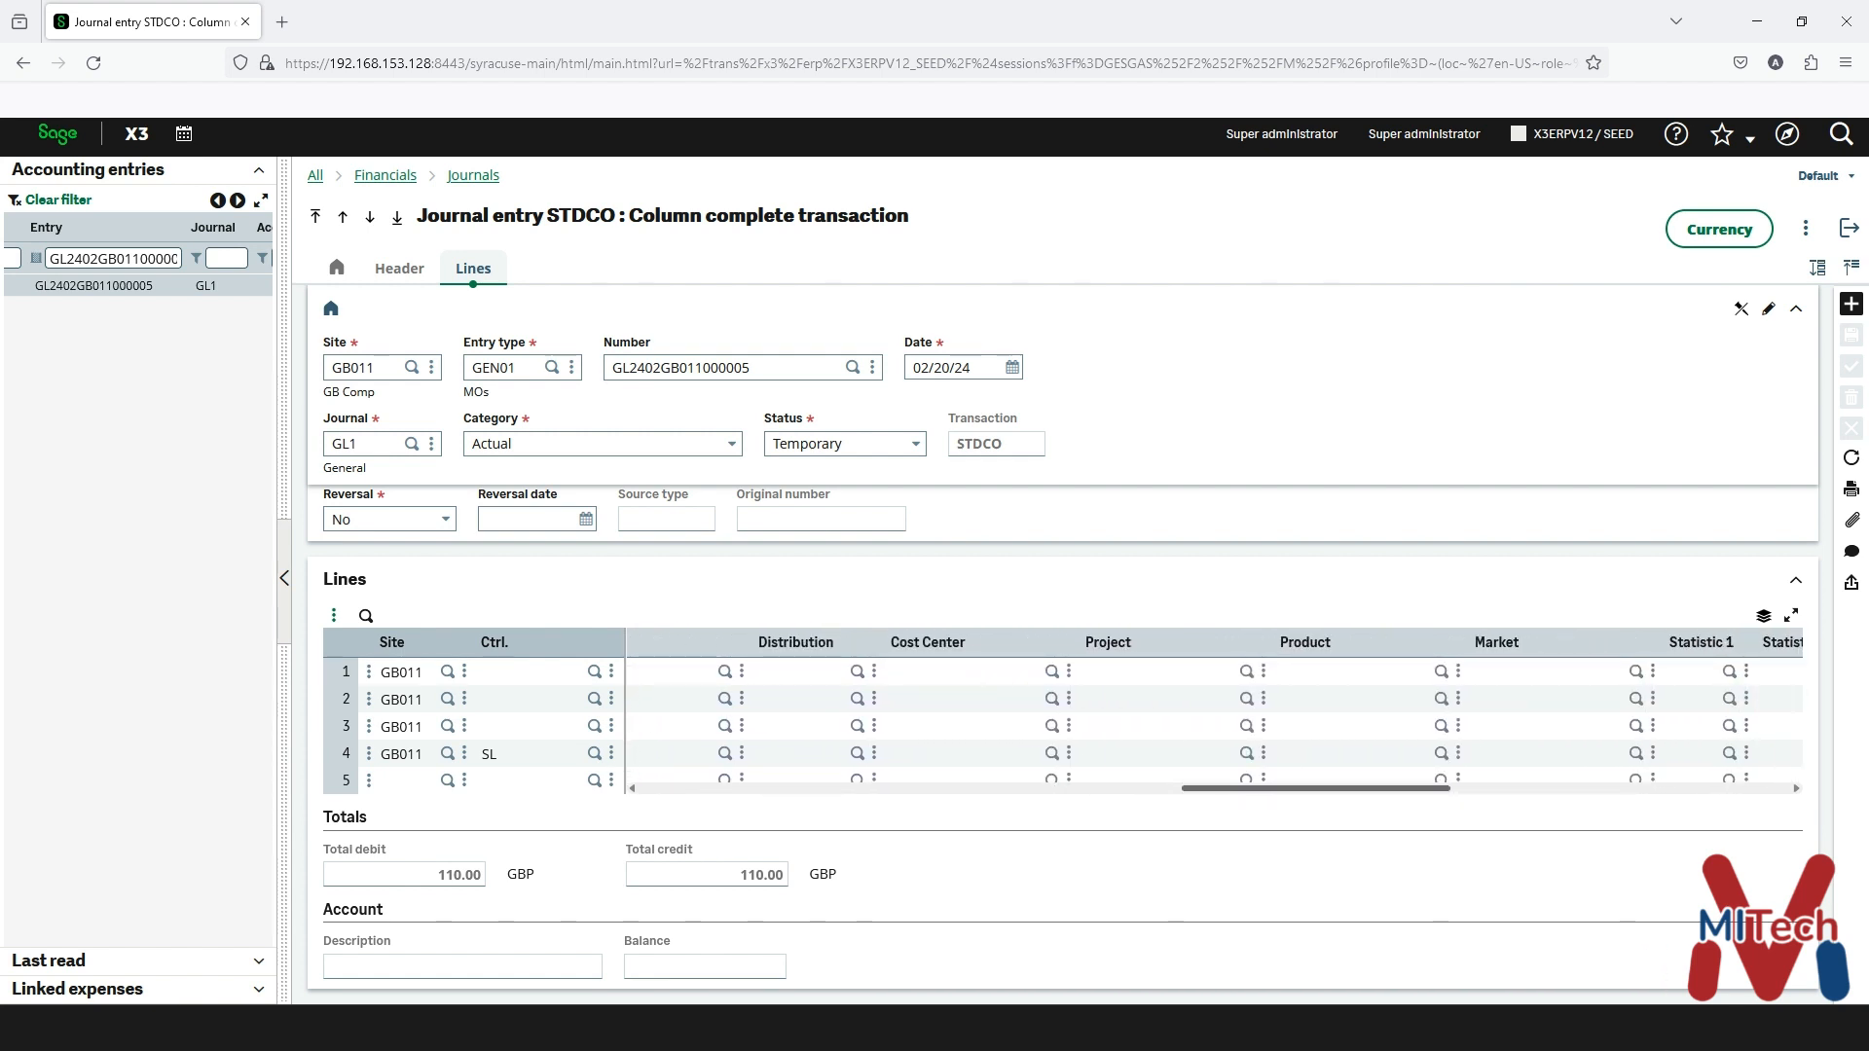